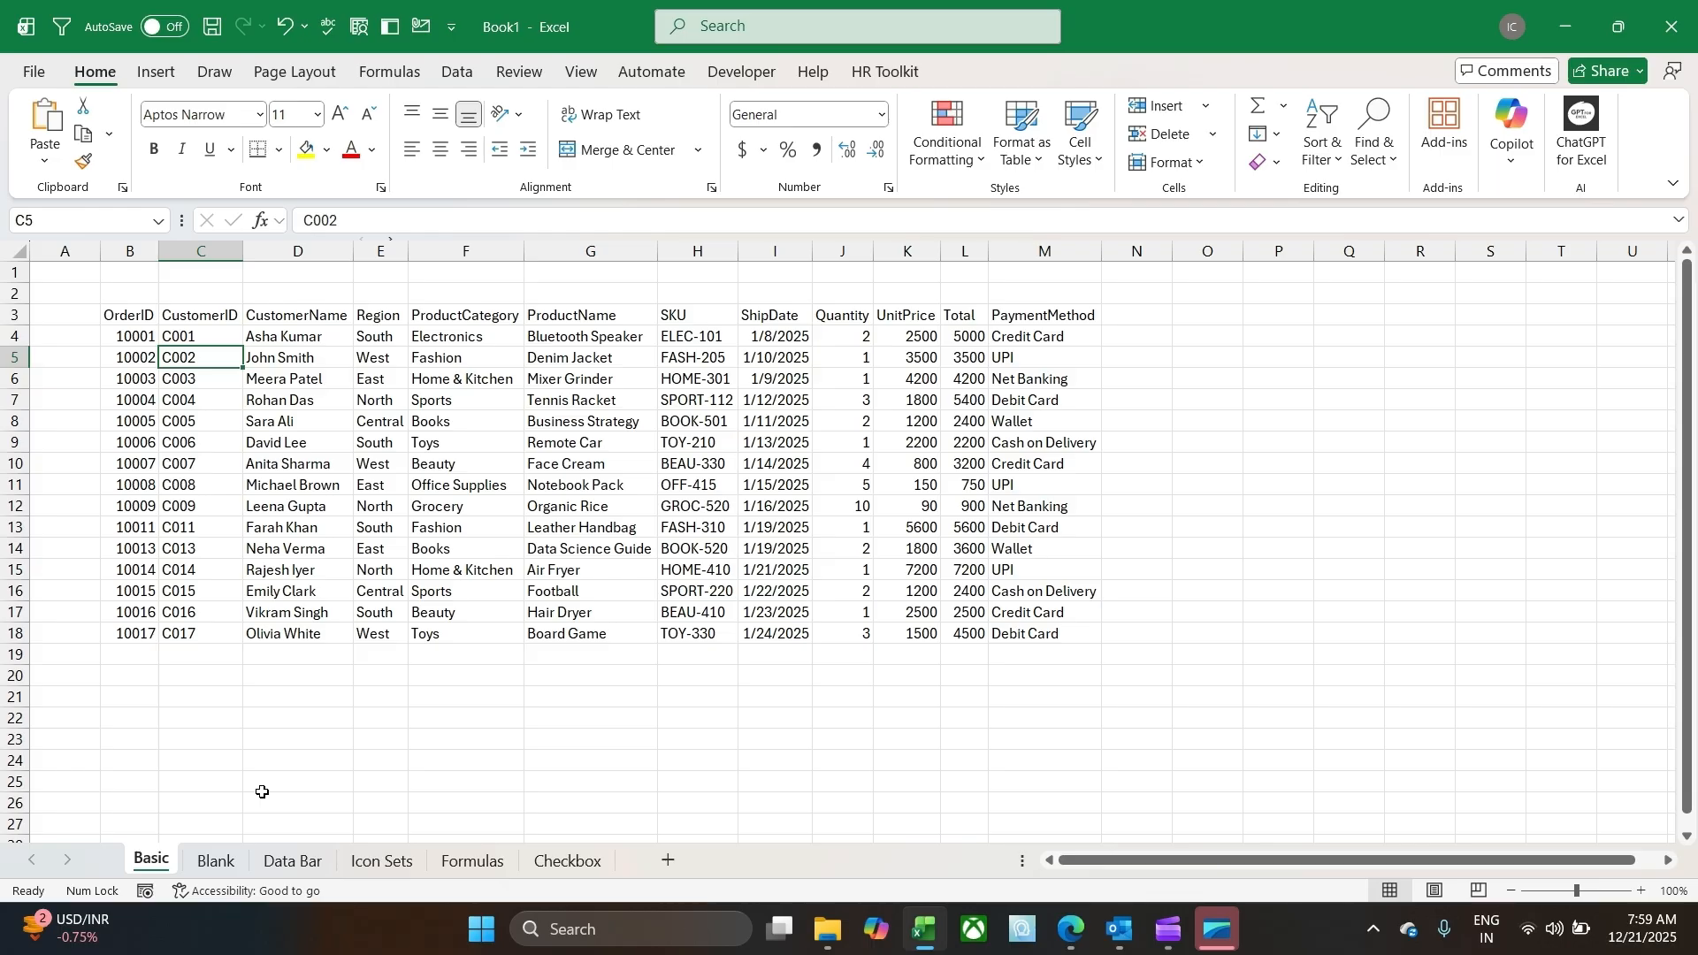
{"action": "left_click", "coordinate": [435, 678]}
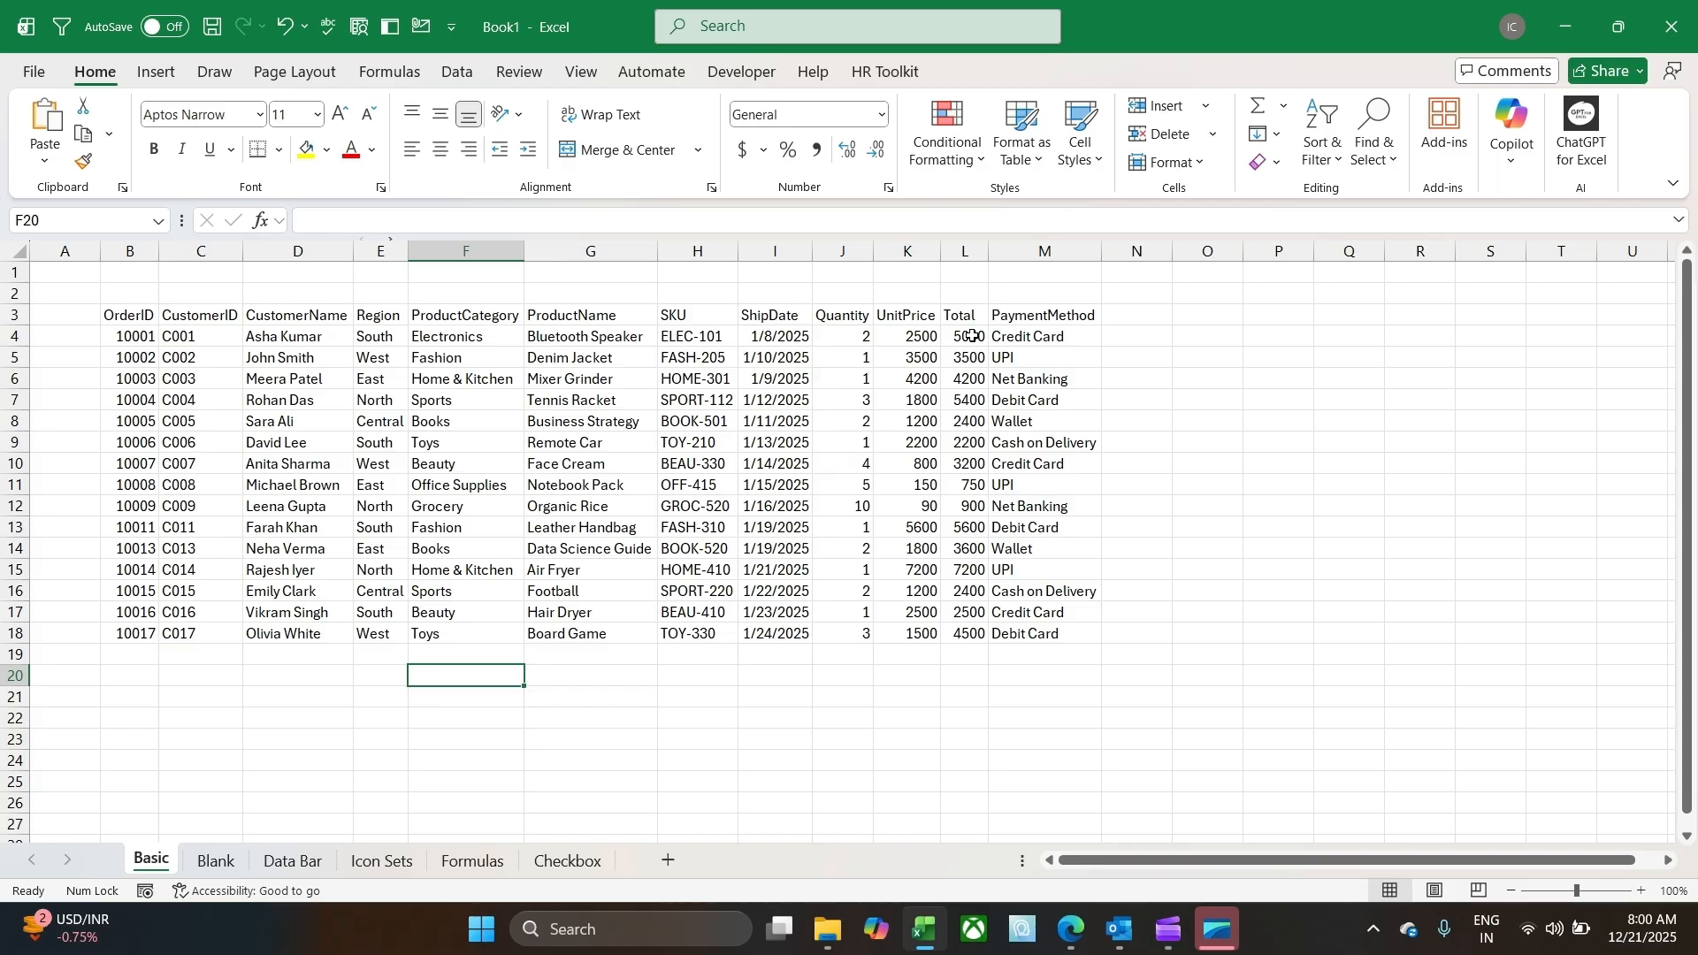
{"action": "left_click_drag", "start_coordinate": [972, 337], "coordinate": [946, 627]}
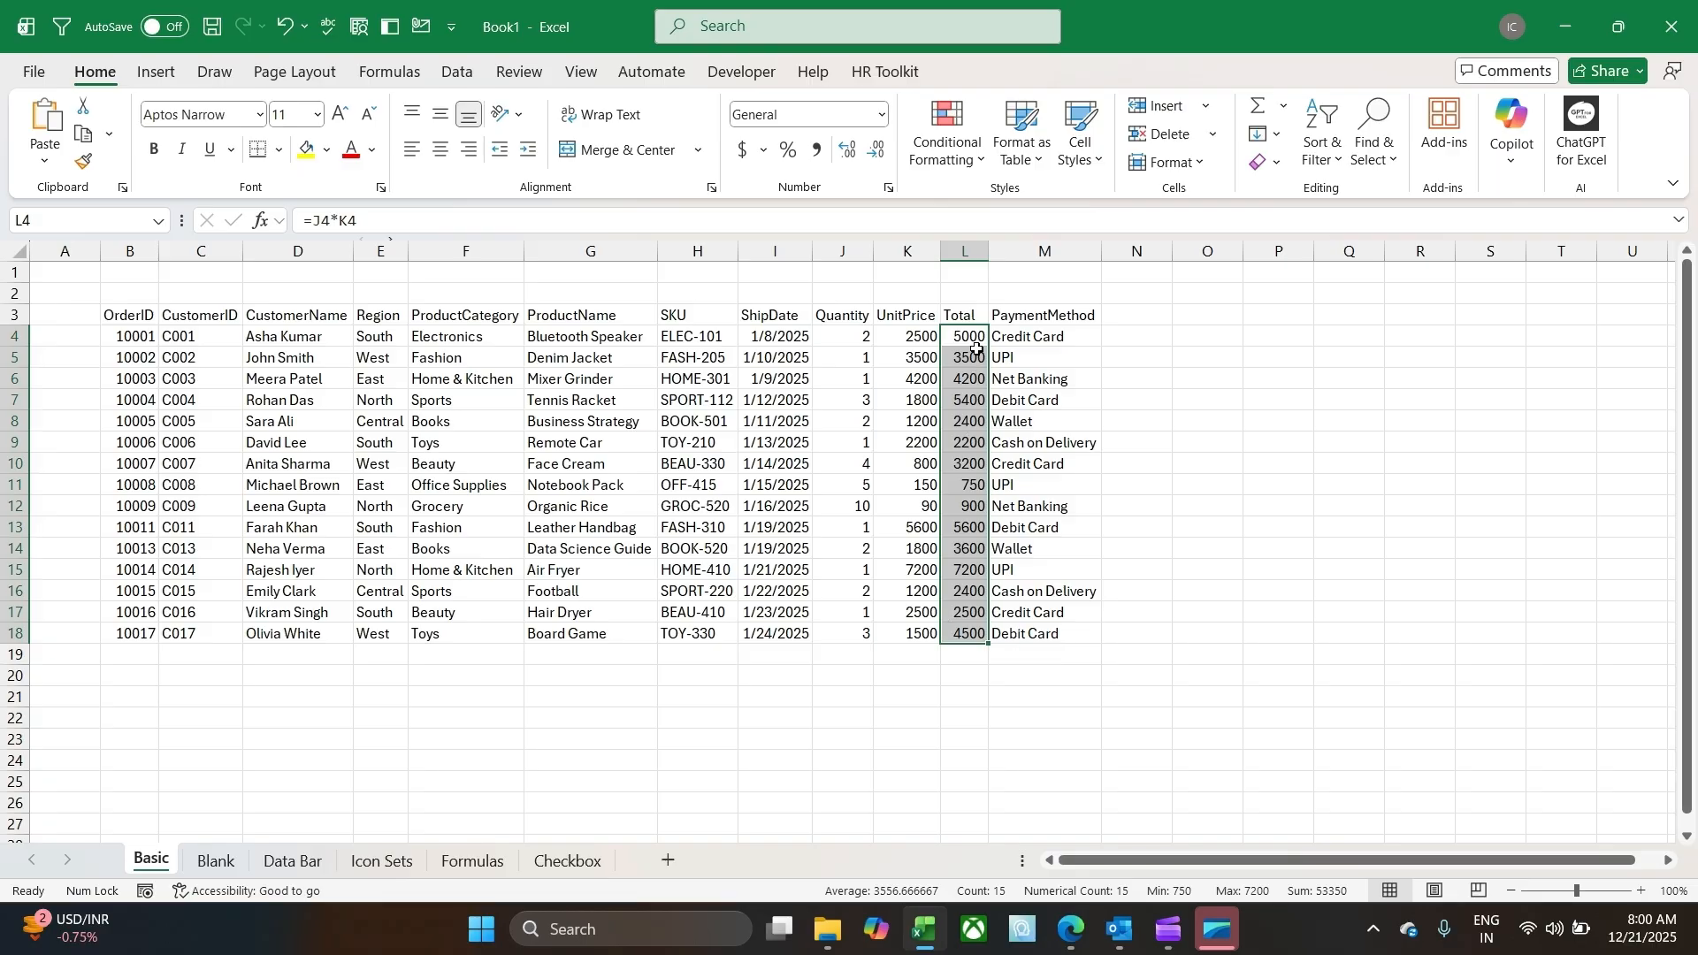
{"action": "left_click", "coordinate": [977, 428]}
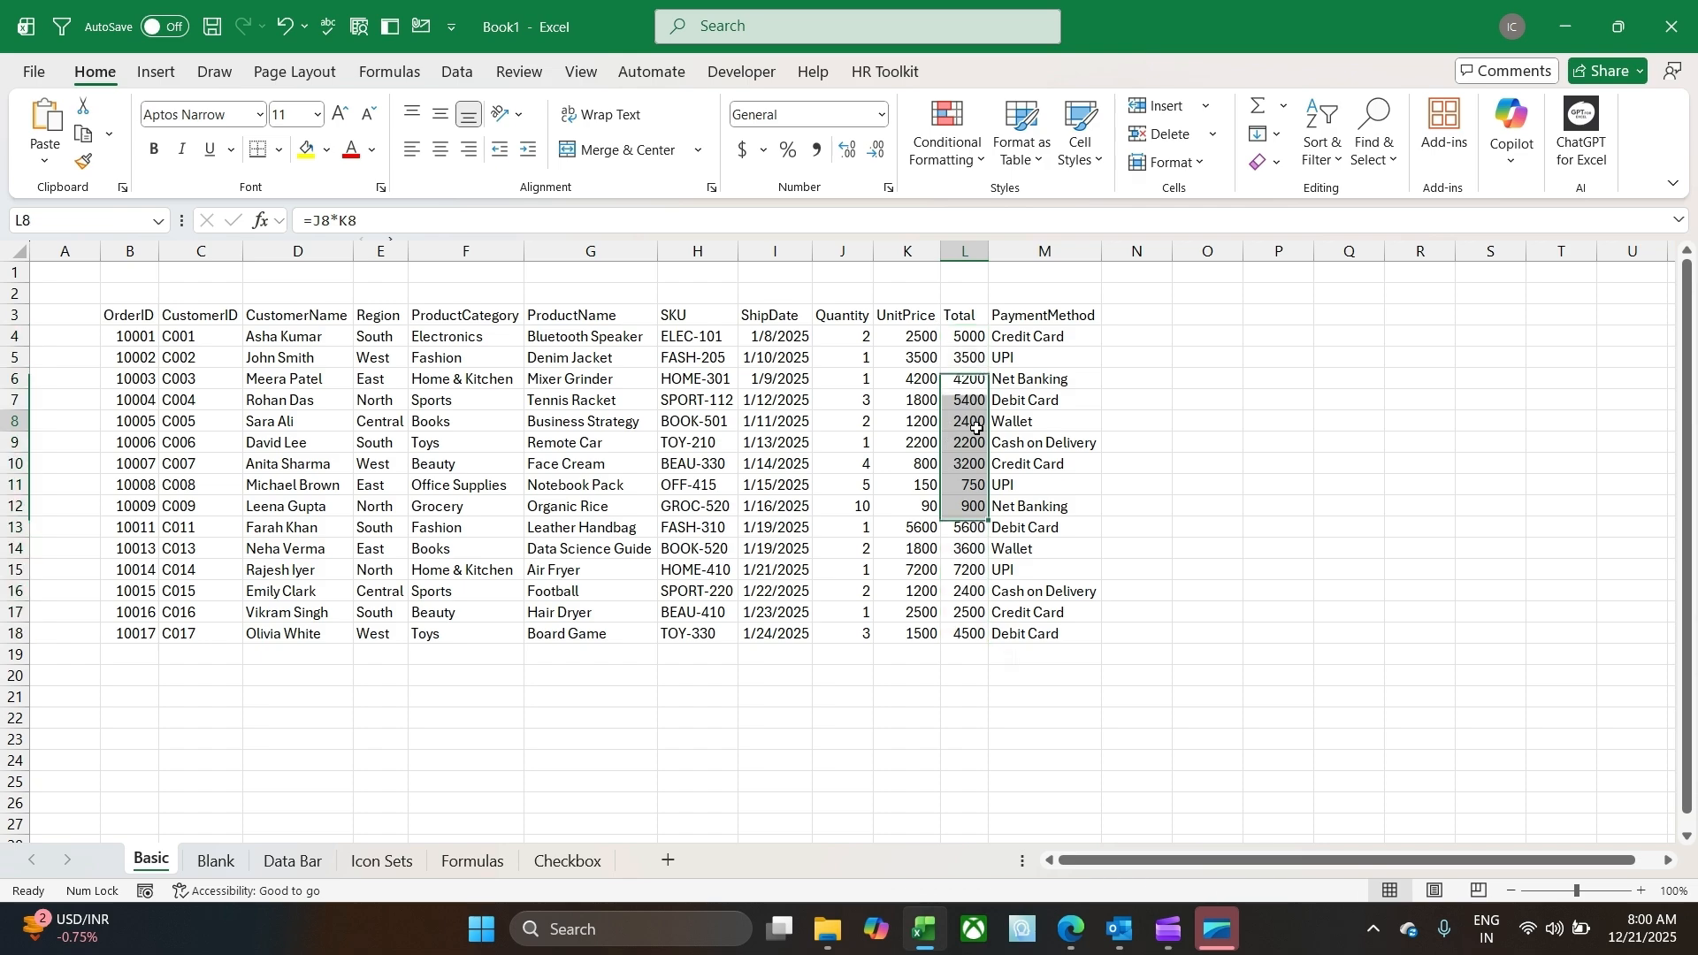
{"action": "left_click", "coordinate": [966, 338]}
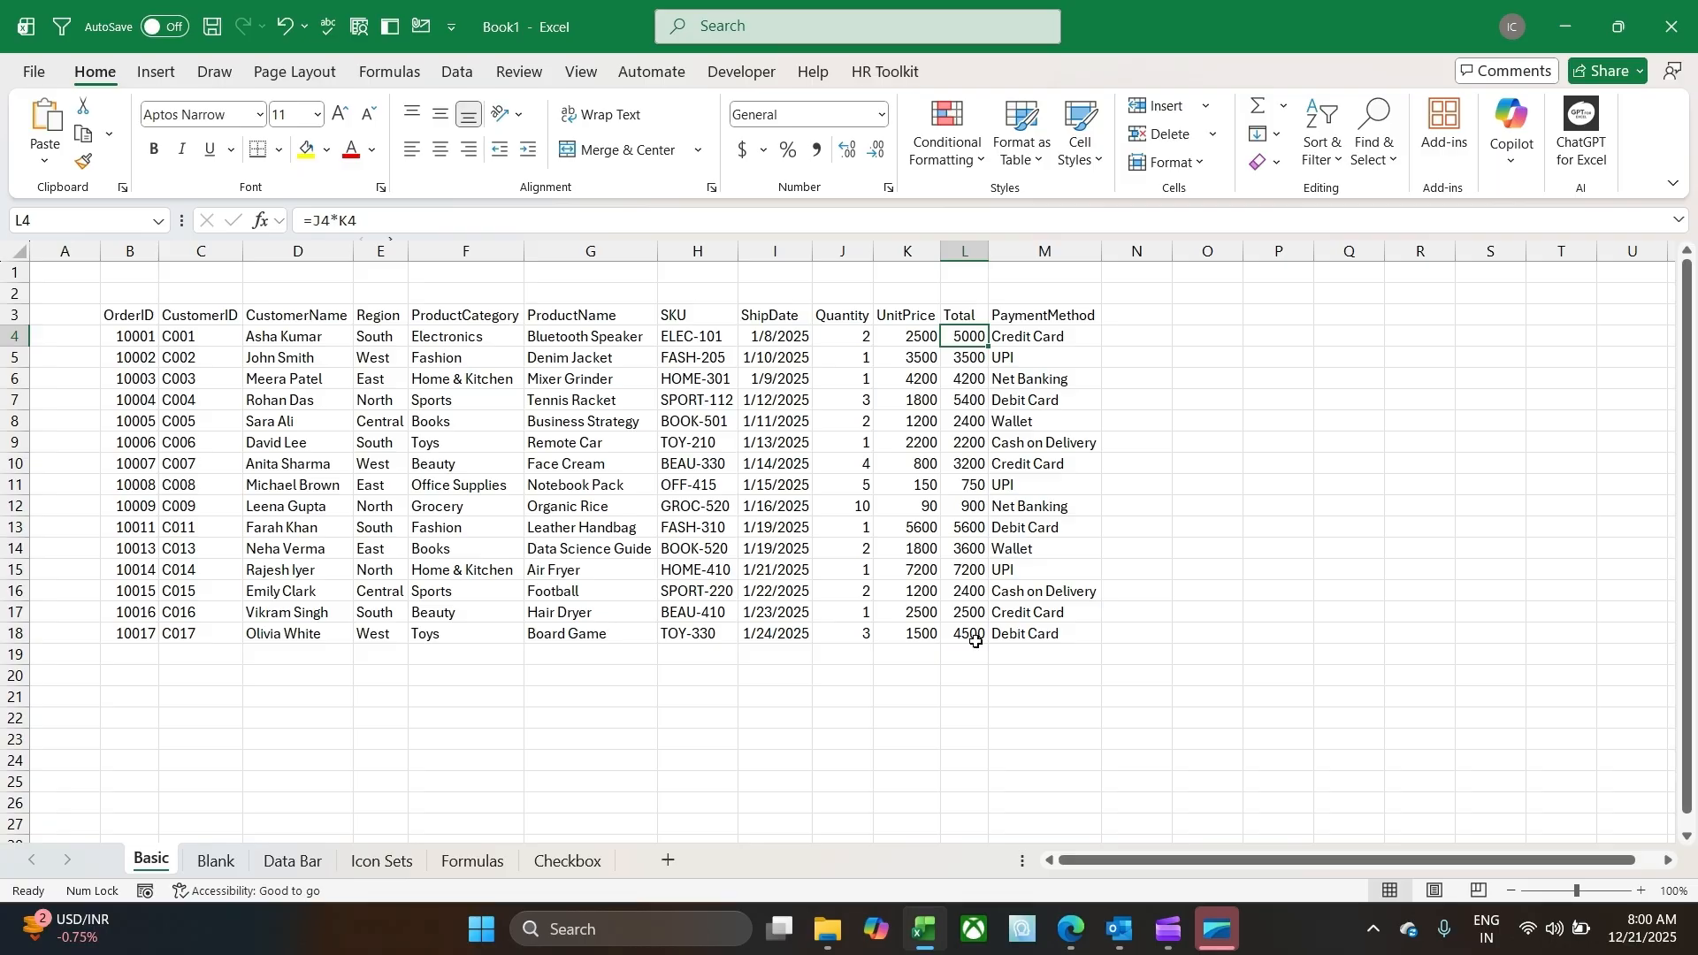
Step: Add a Top 10 Items conditional formatting rule to the Total values in L4:L18, limited to the top 3 with a light red fill
{"action": "left_click_drag", "start_coordinate": [976, 332], "coordinate": [960, 634]}
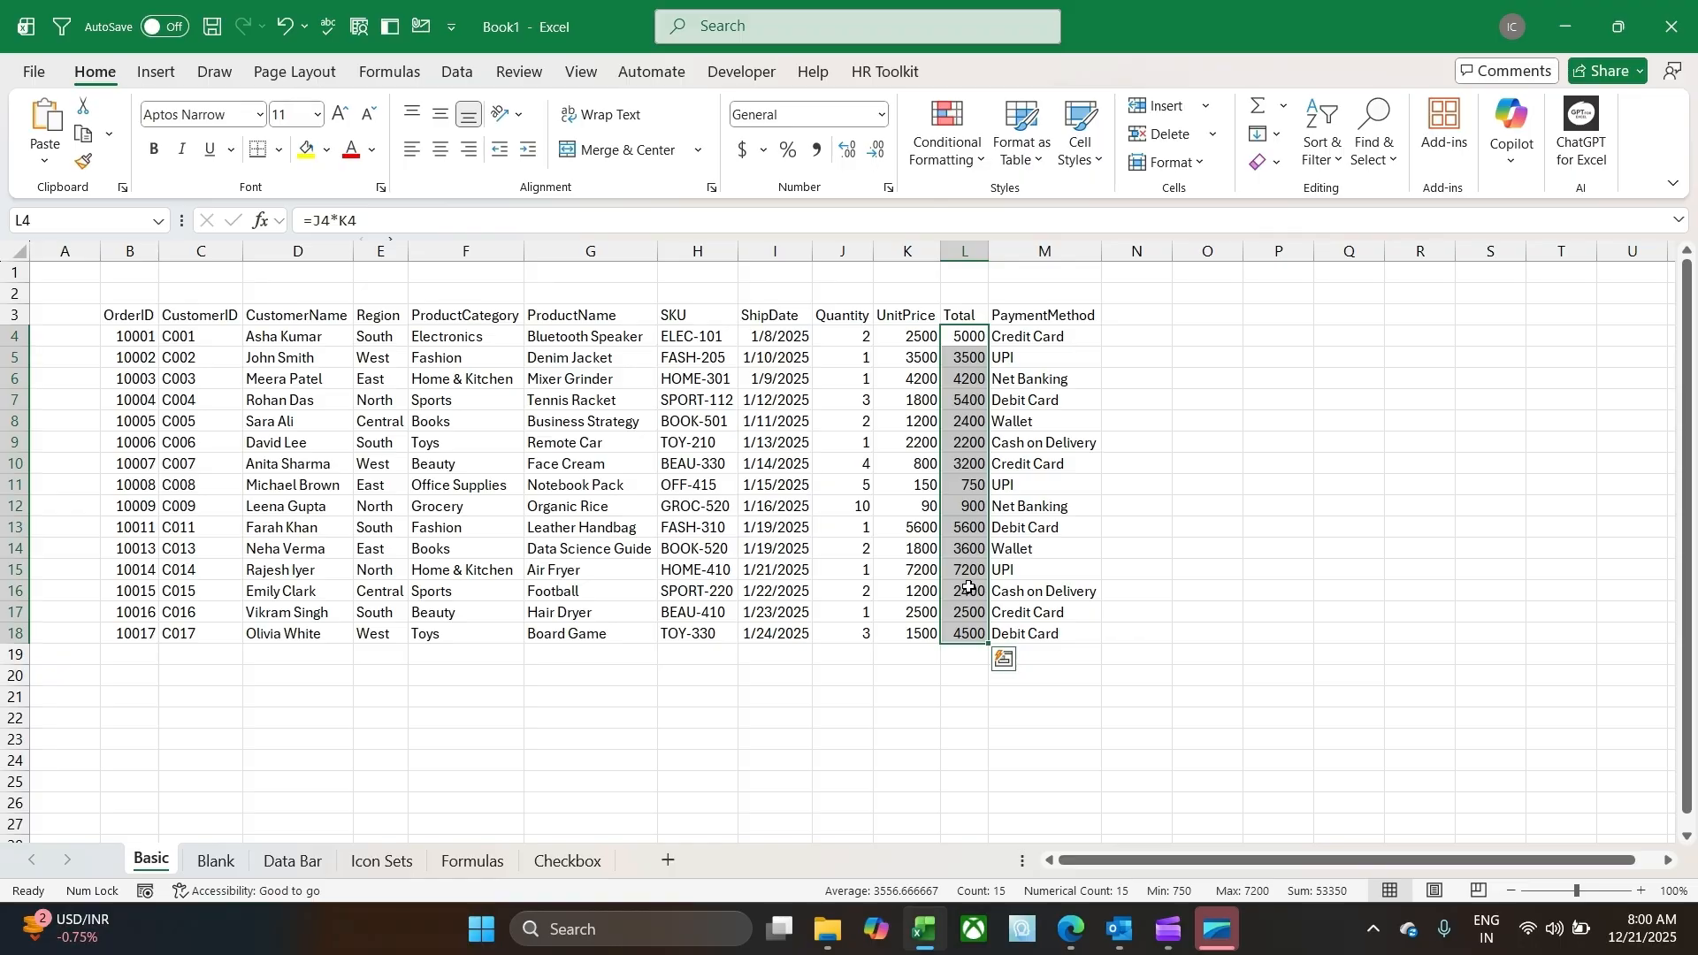
{"action": "left_click", "coordinate": [953, 160]}
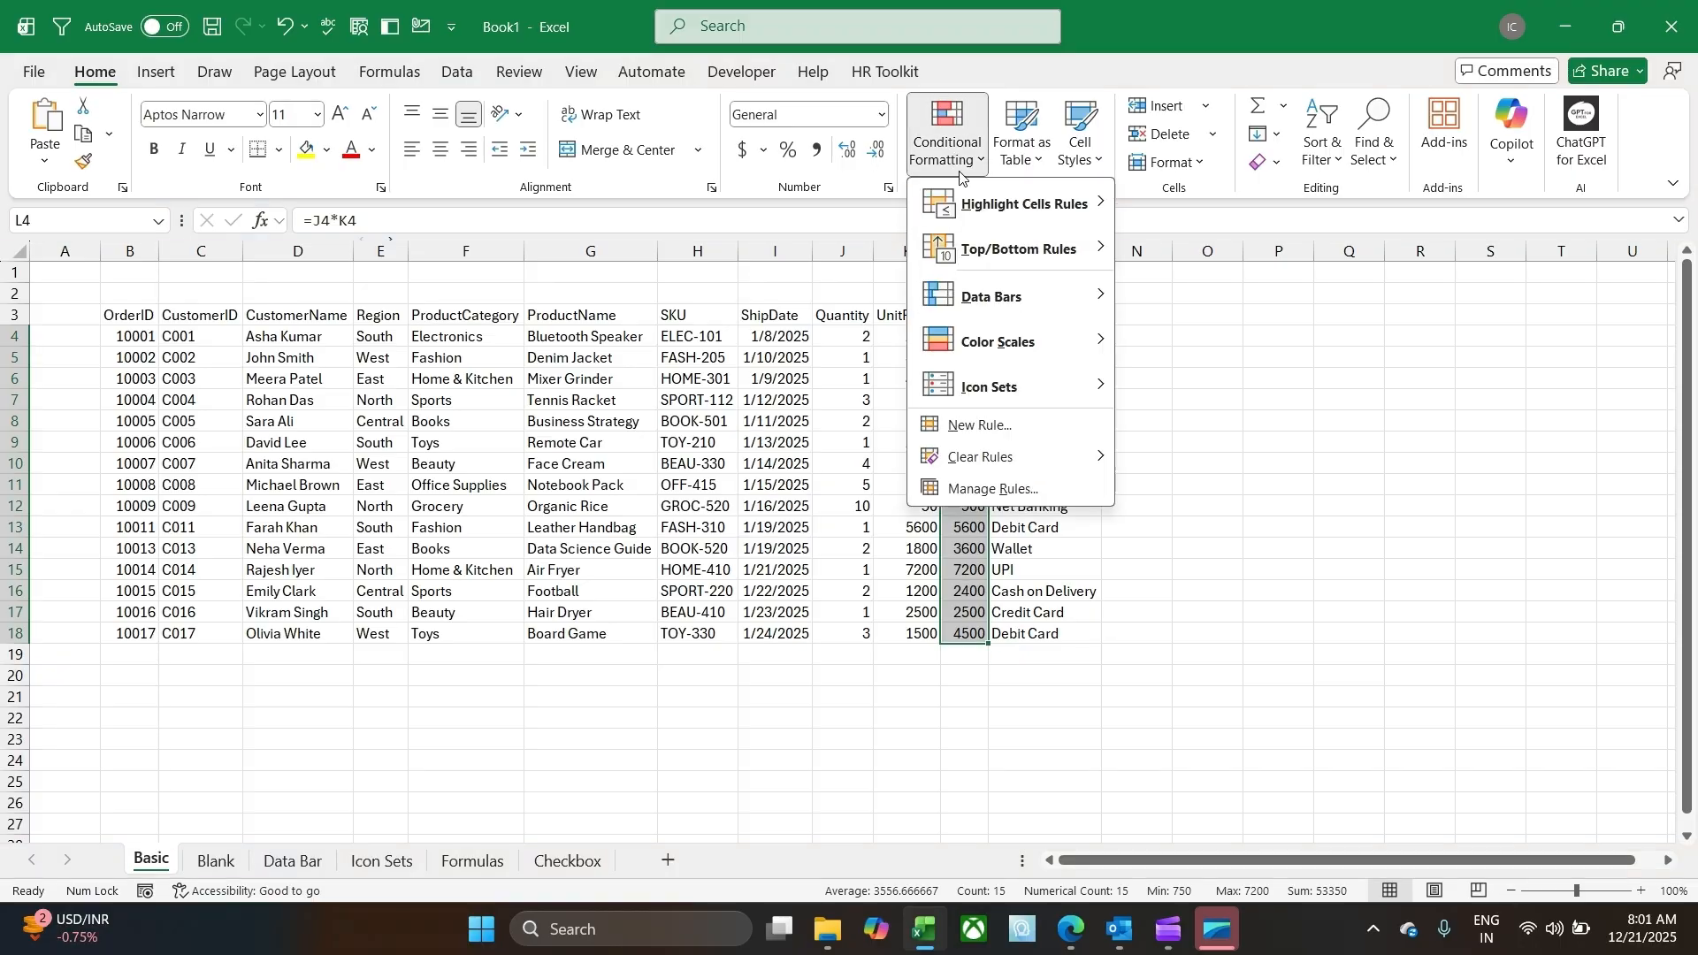
{"action": "mouse_move", "coordinate": [1024, 265]}
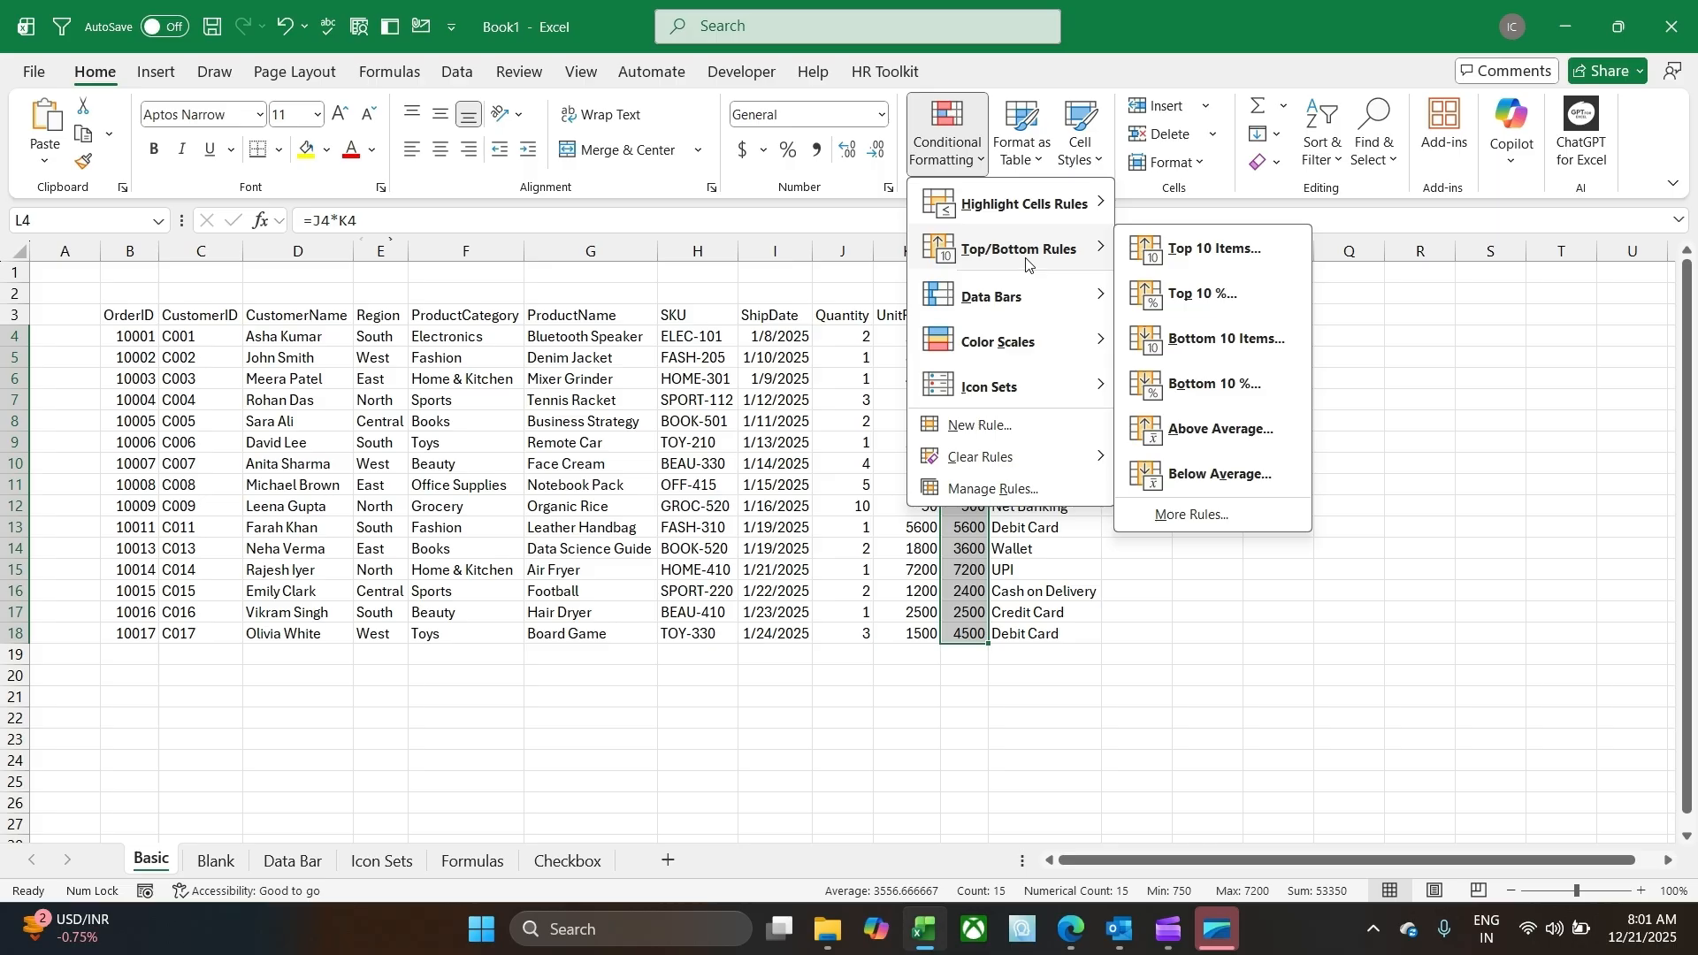
{"action": "left_click", "coordinate": [1217, 250]}
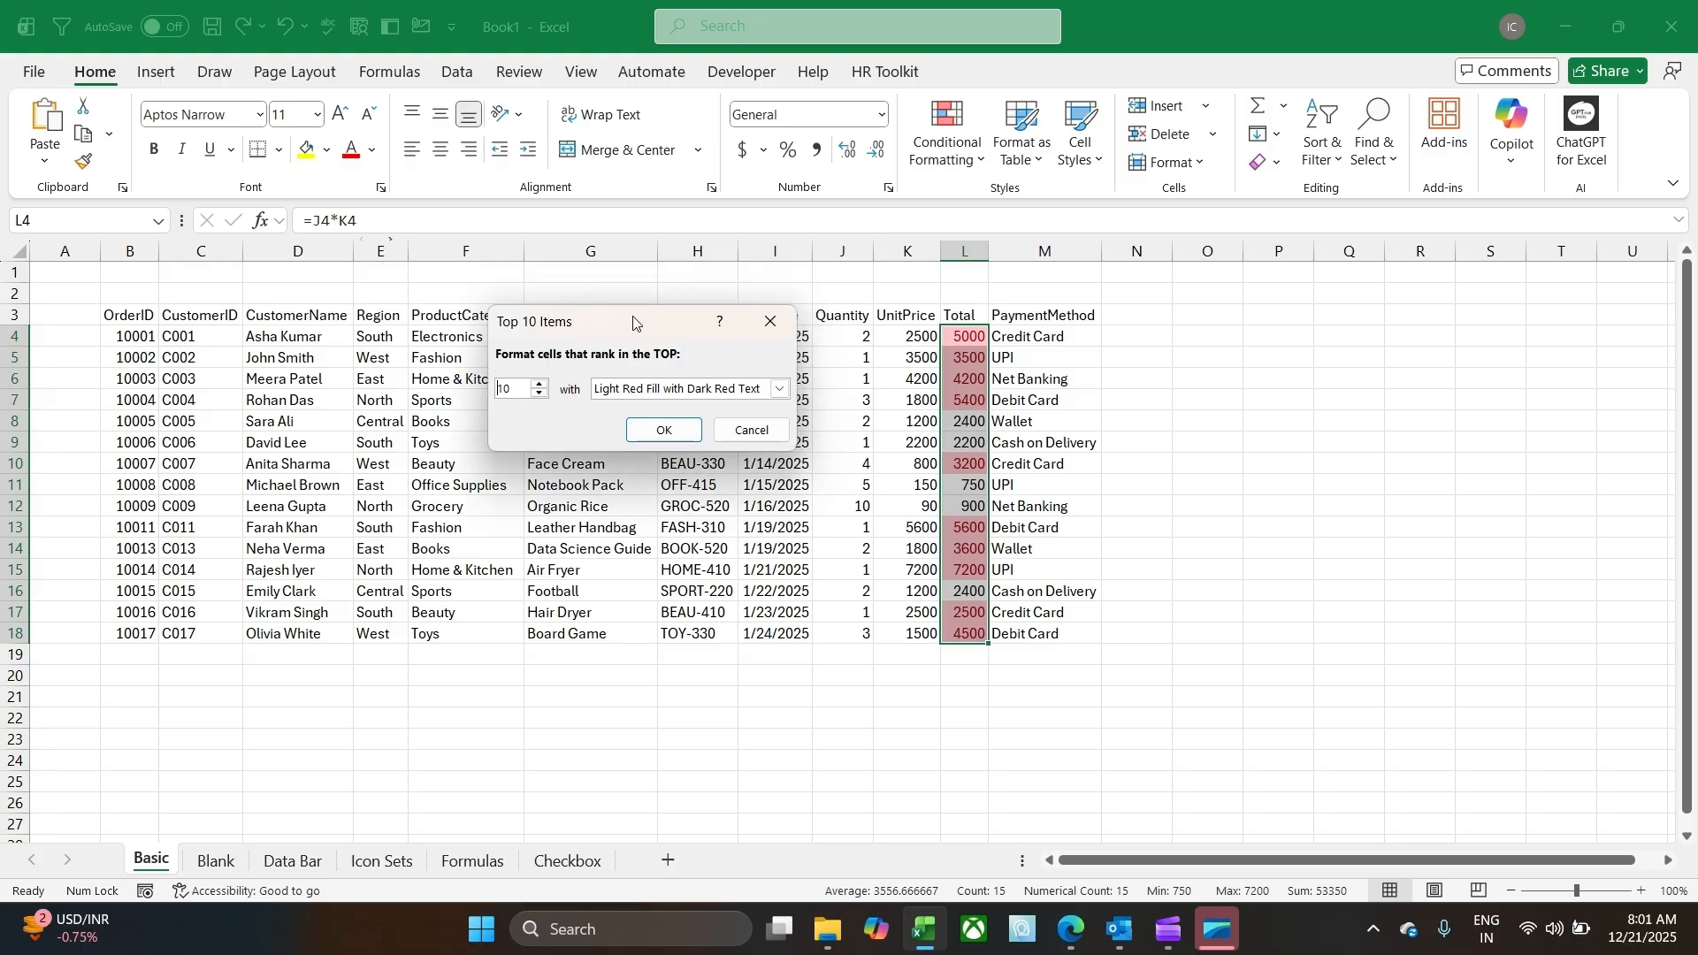
{"action": "left_click_drag", "start_coordinate": [634, 322], "coordinate": [620, 354]}
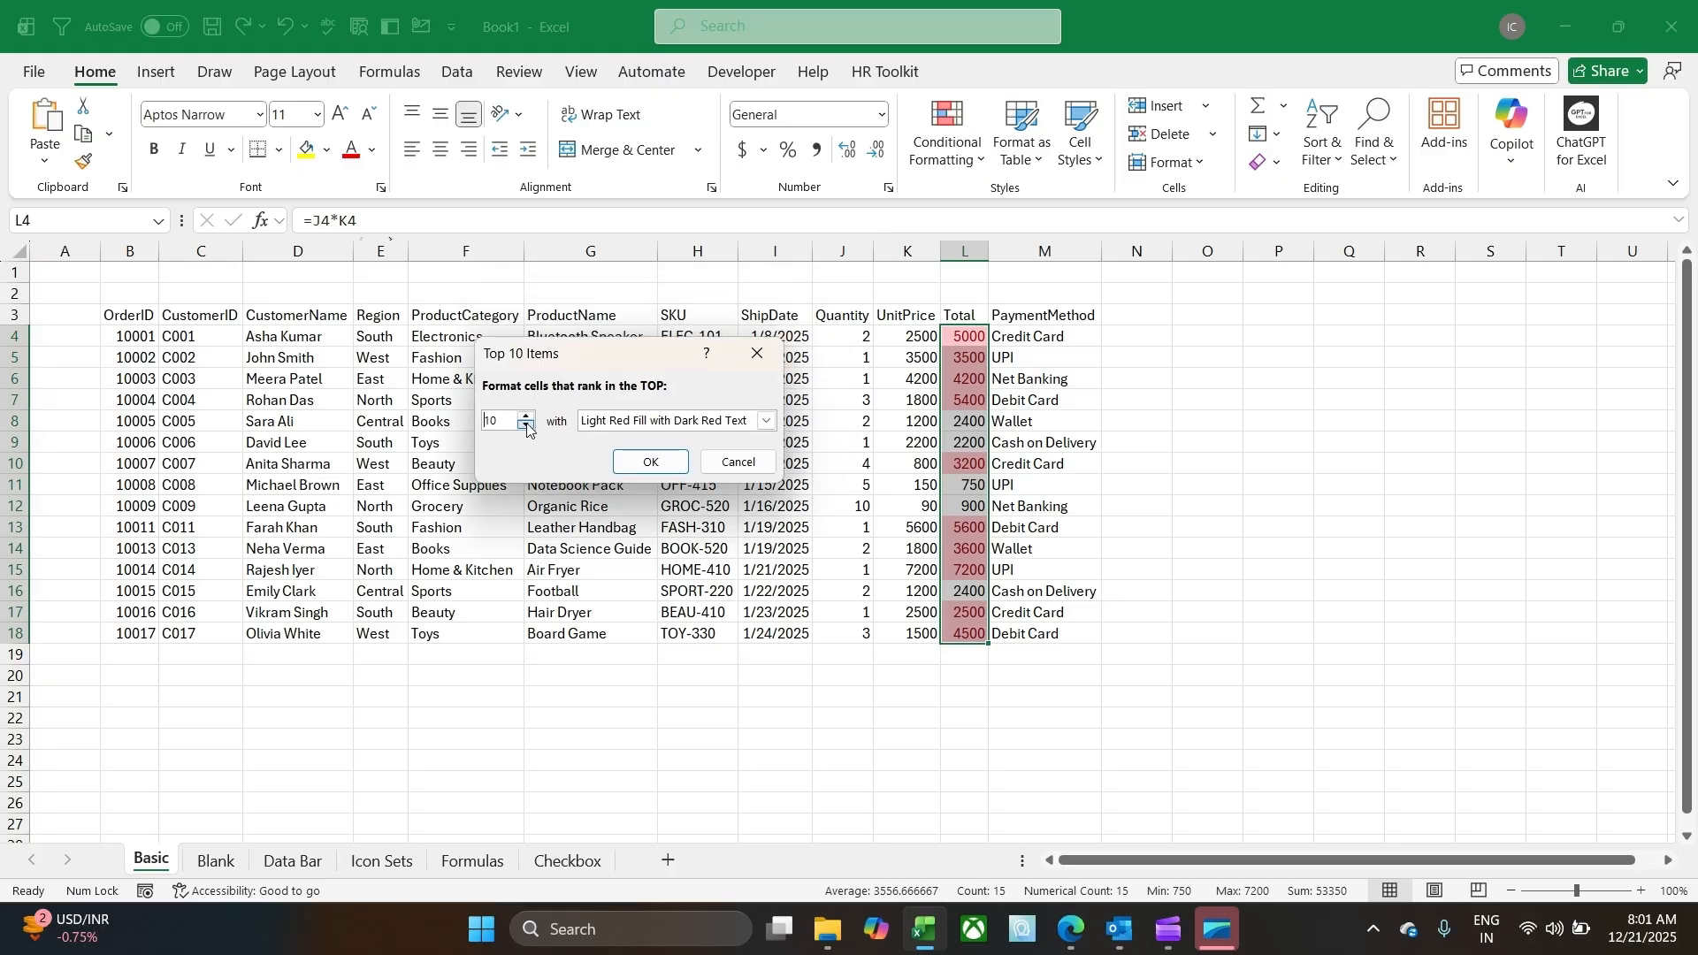
{"action": "left_click", "coordinate": [528, 429]}
{"action": "left_click", "coordinate": [528, 429]}
{"action": "left_click", "coordinate": [528, 429]}
{"action": "left_click", "coordinate": [528, 429]}
{"action": "left_click", "coordinate": [528, 429]}
{"action": "left_click", "coordinate": [528, 428]}
{"action": "left_click", "coordinate": [528, 429]}
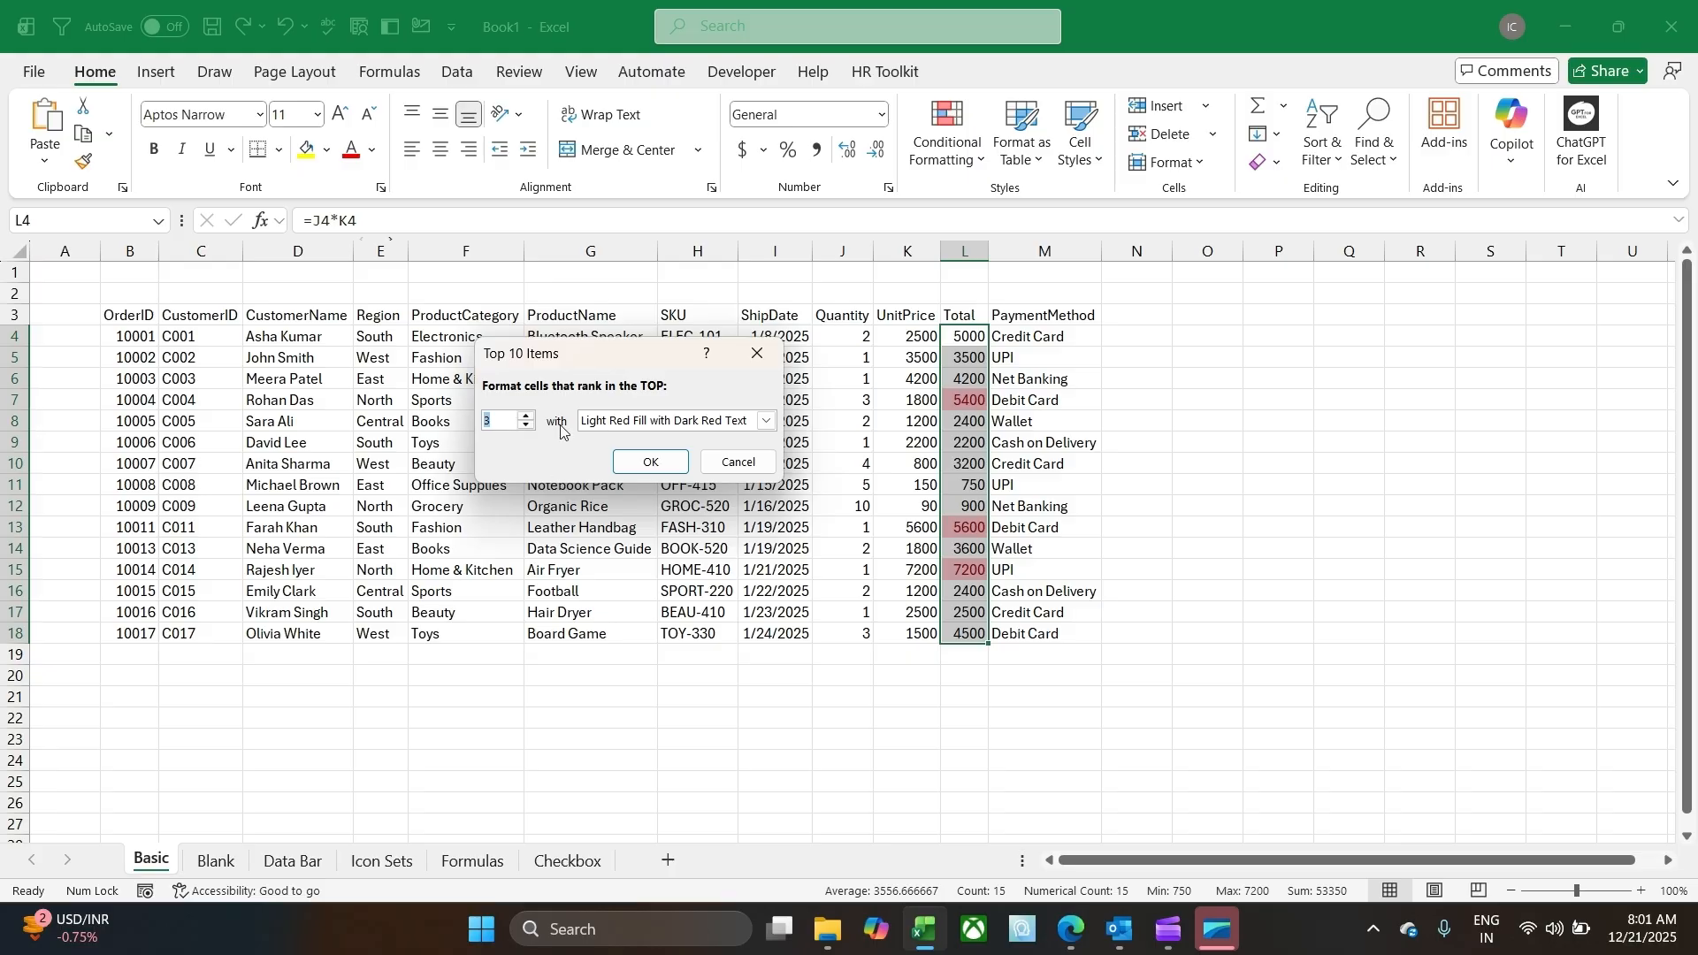
{"action": "left_click", "coordinate": [631, 430]}
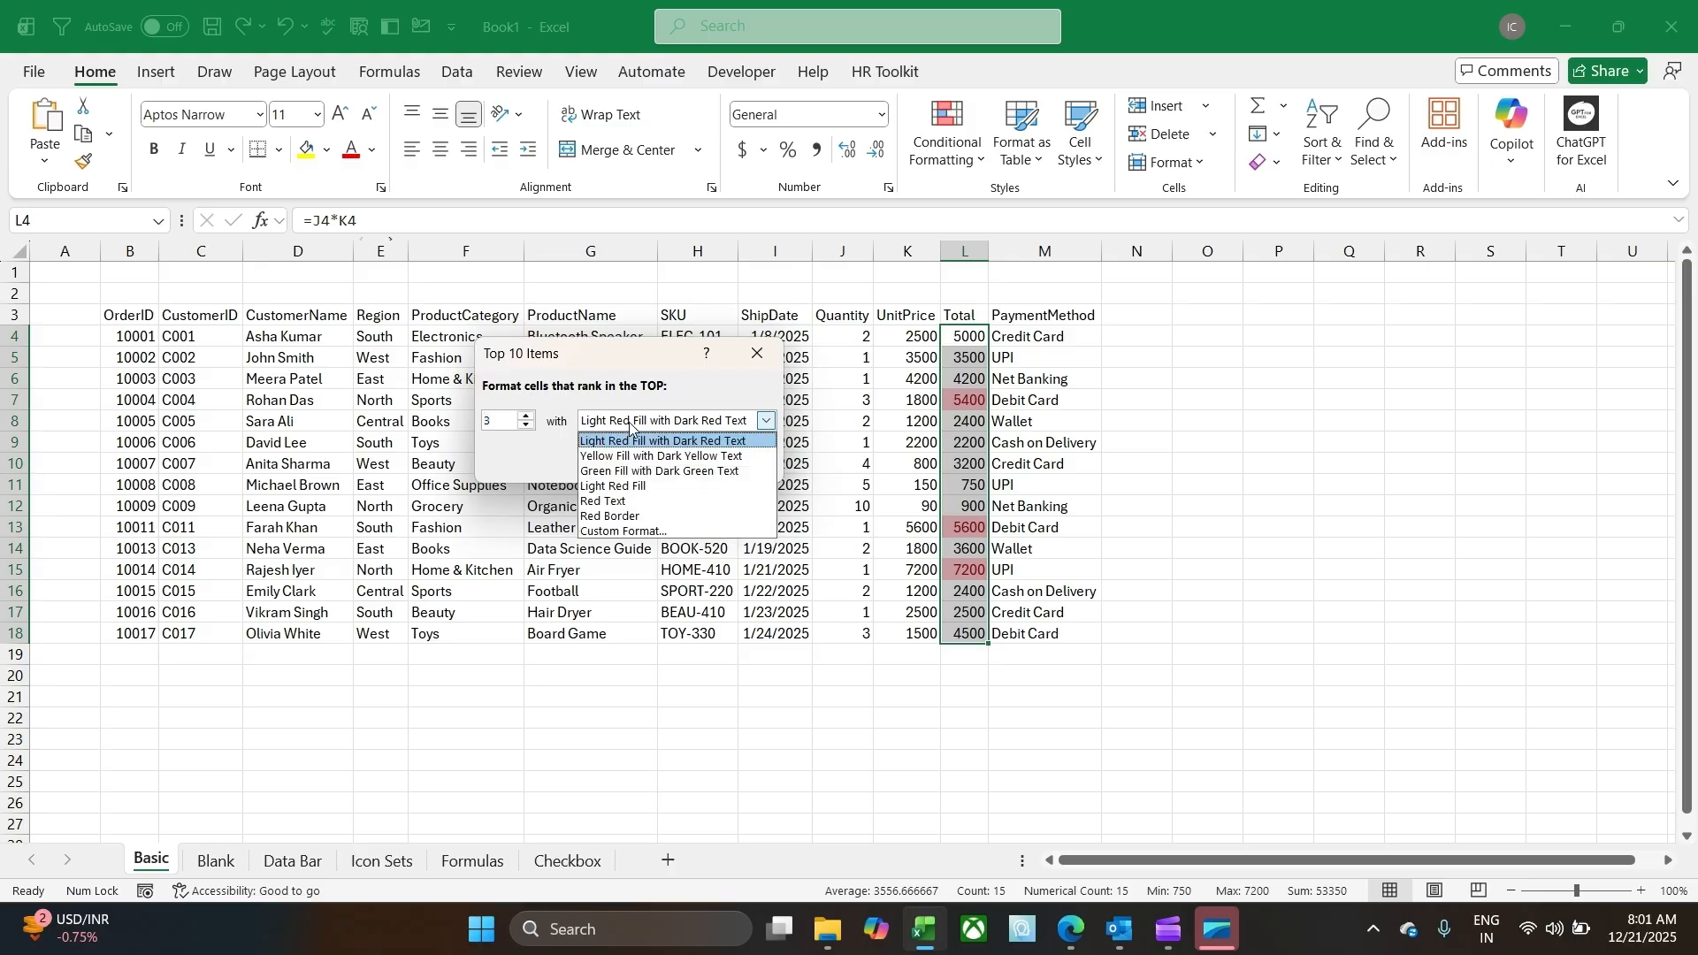
{"action": "left_click", "coordinate": [648, 489]}
{"action": "left_click", "coordinate": [650, 464]}
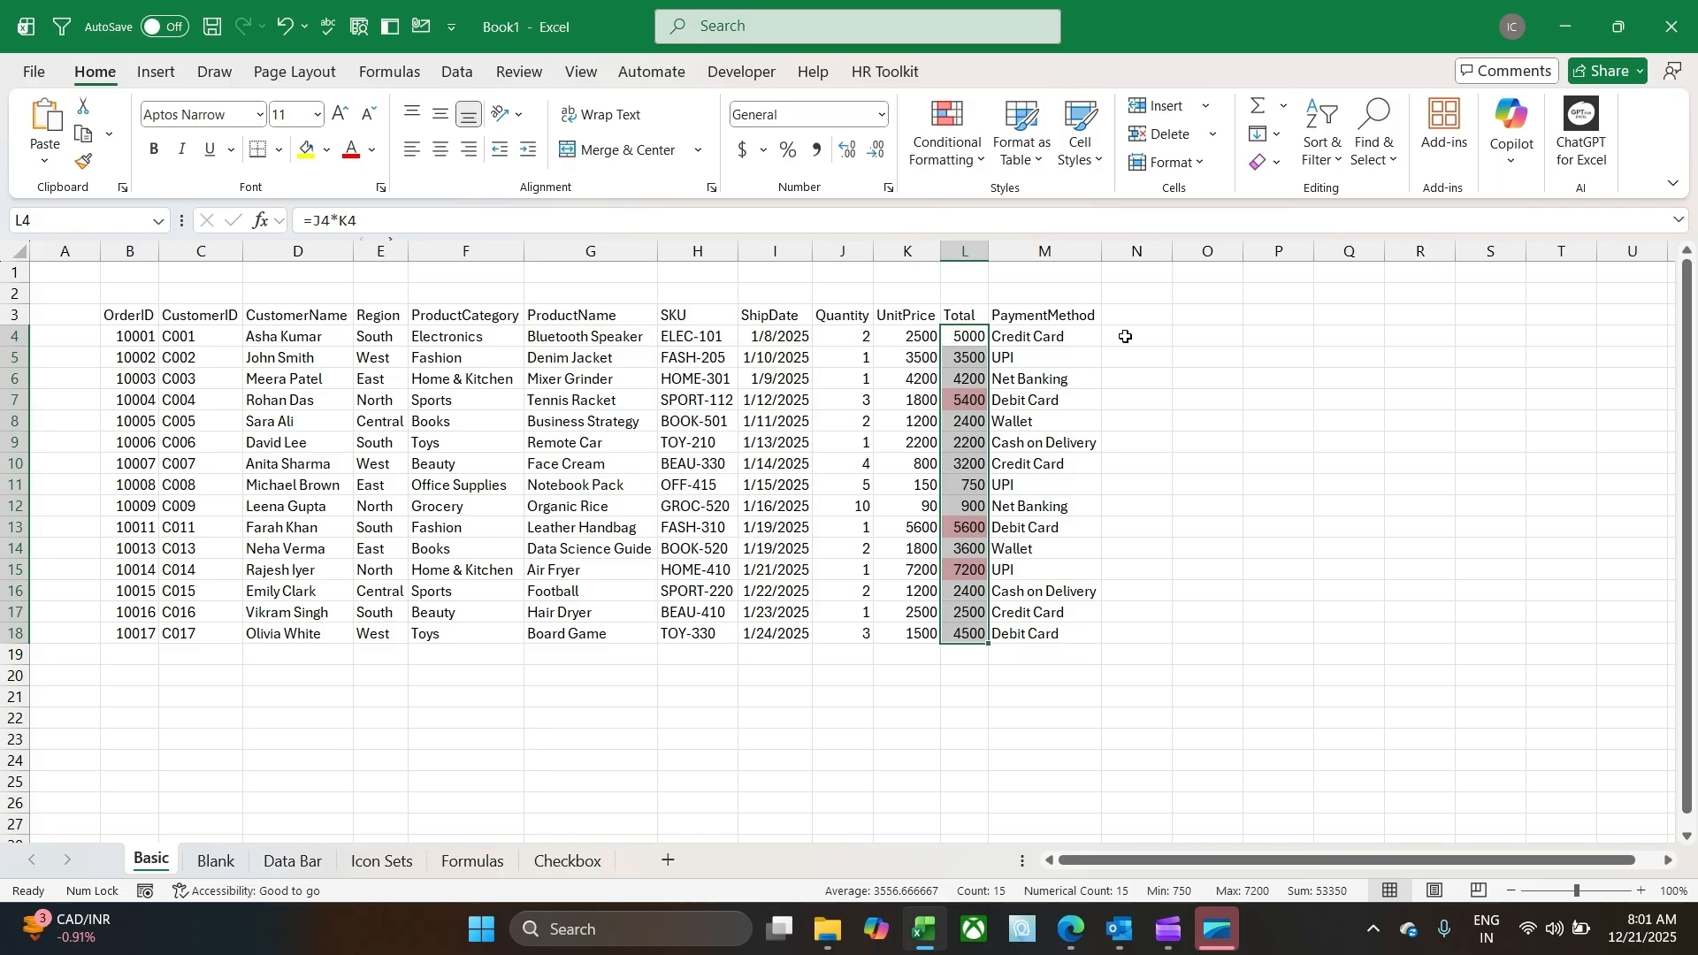
{"action": "left_click", "coordinate": [1136, 379]}
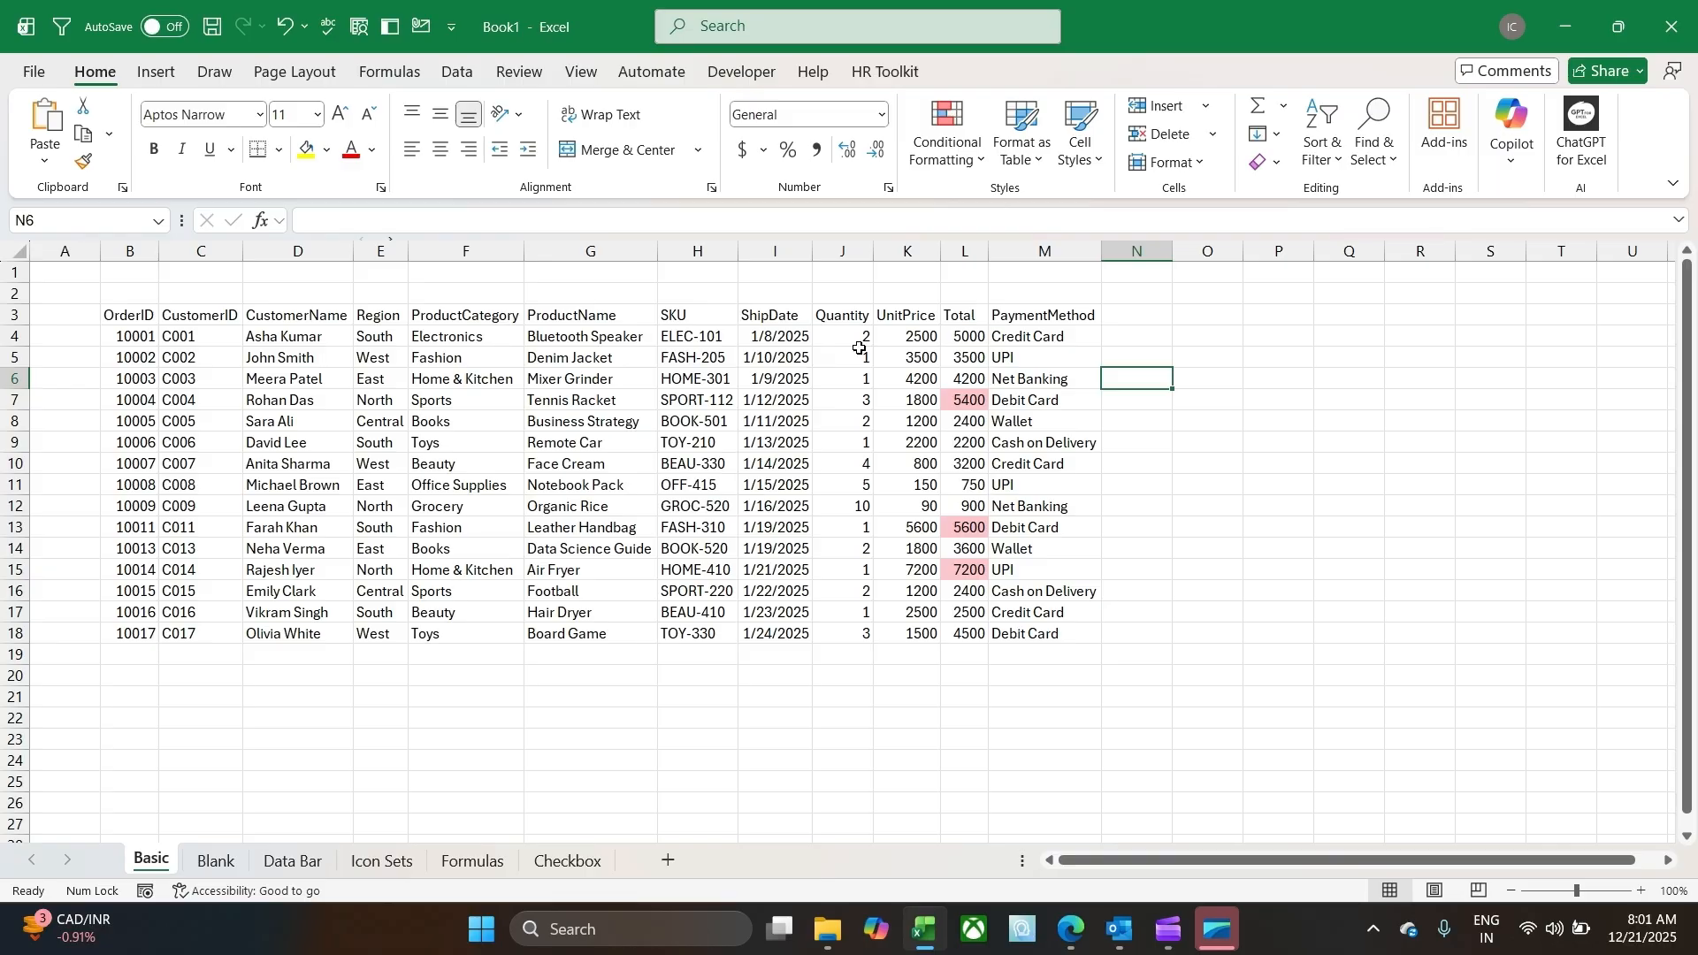
Step: Highlight UnitPrice values in K4:K18 greater than 5000 with Yellow Fill with Dark Yellow Text
{"action": "left_click_drag", "start_coordinate": [860, 344], "coordinate": [847, 633]}
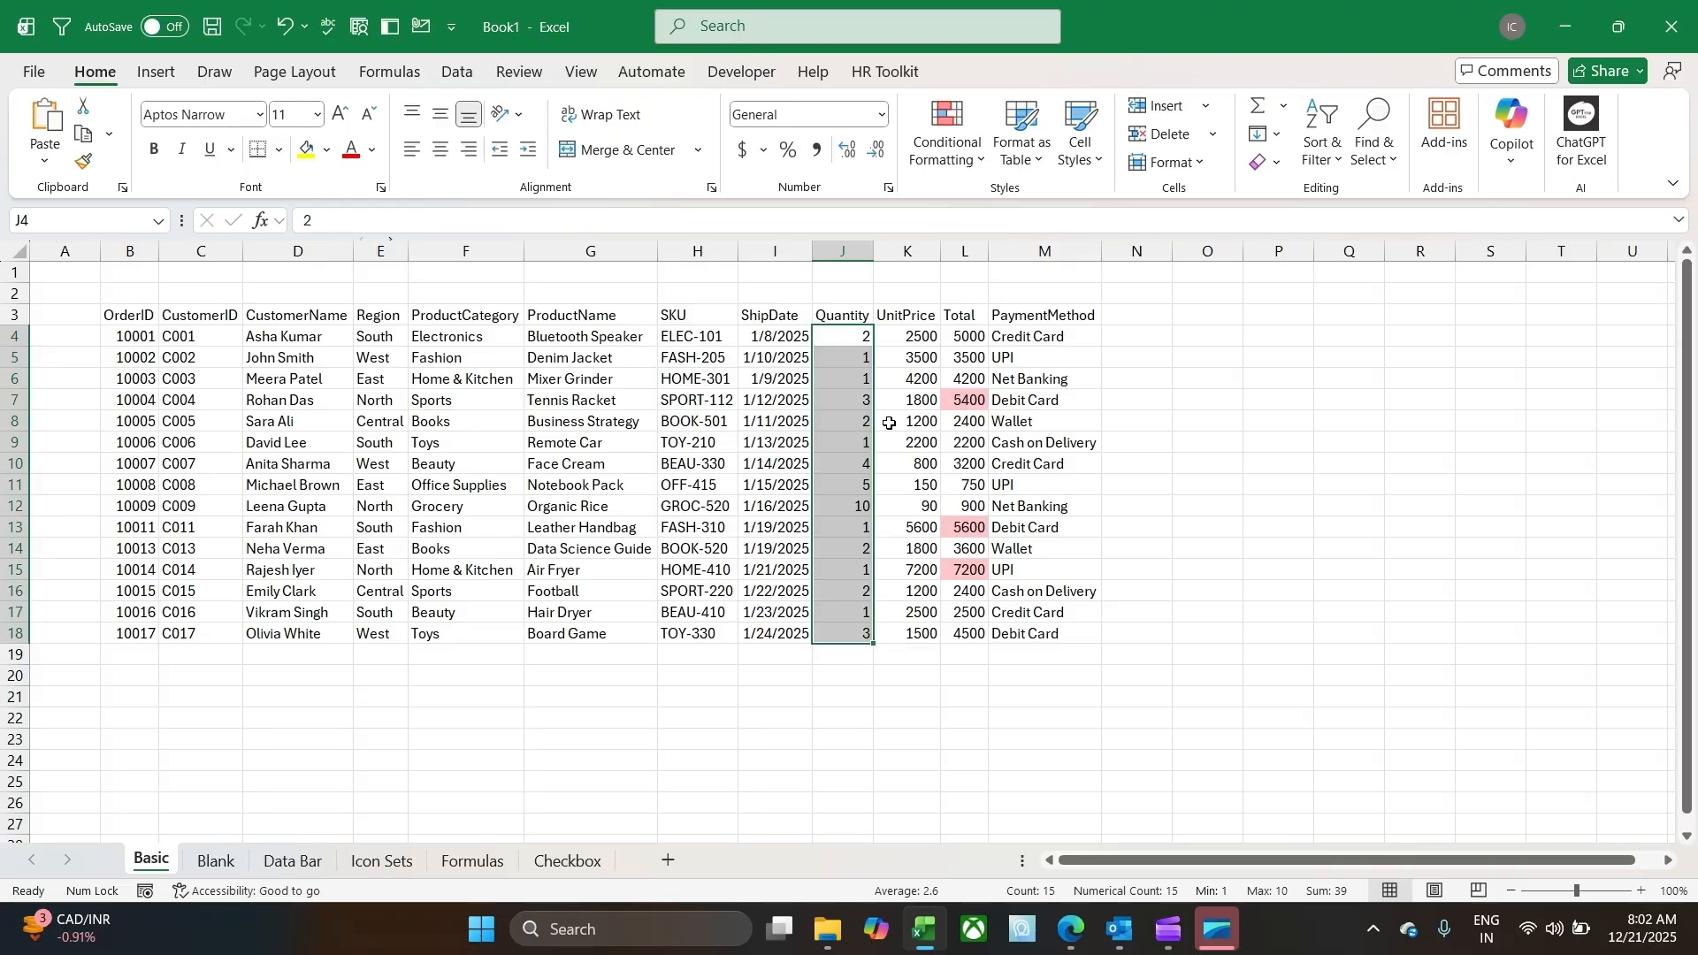
{"action": "left_click", "coordinate": [925, 376]}
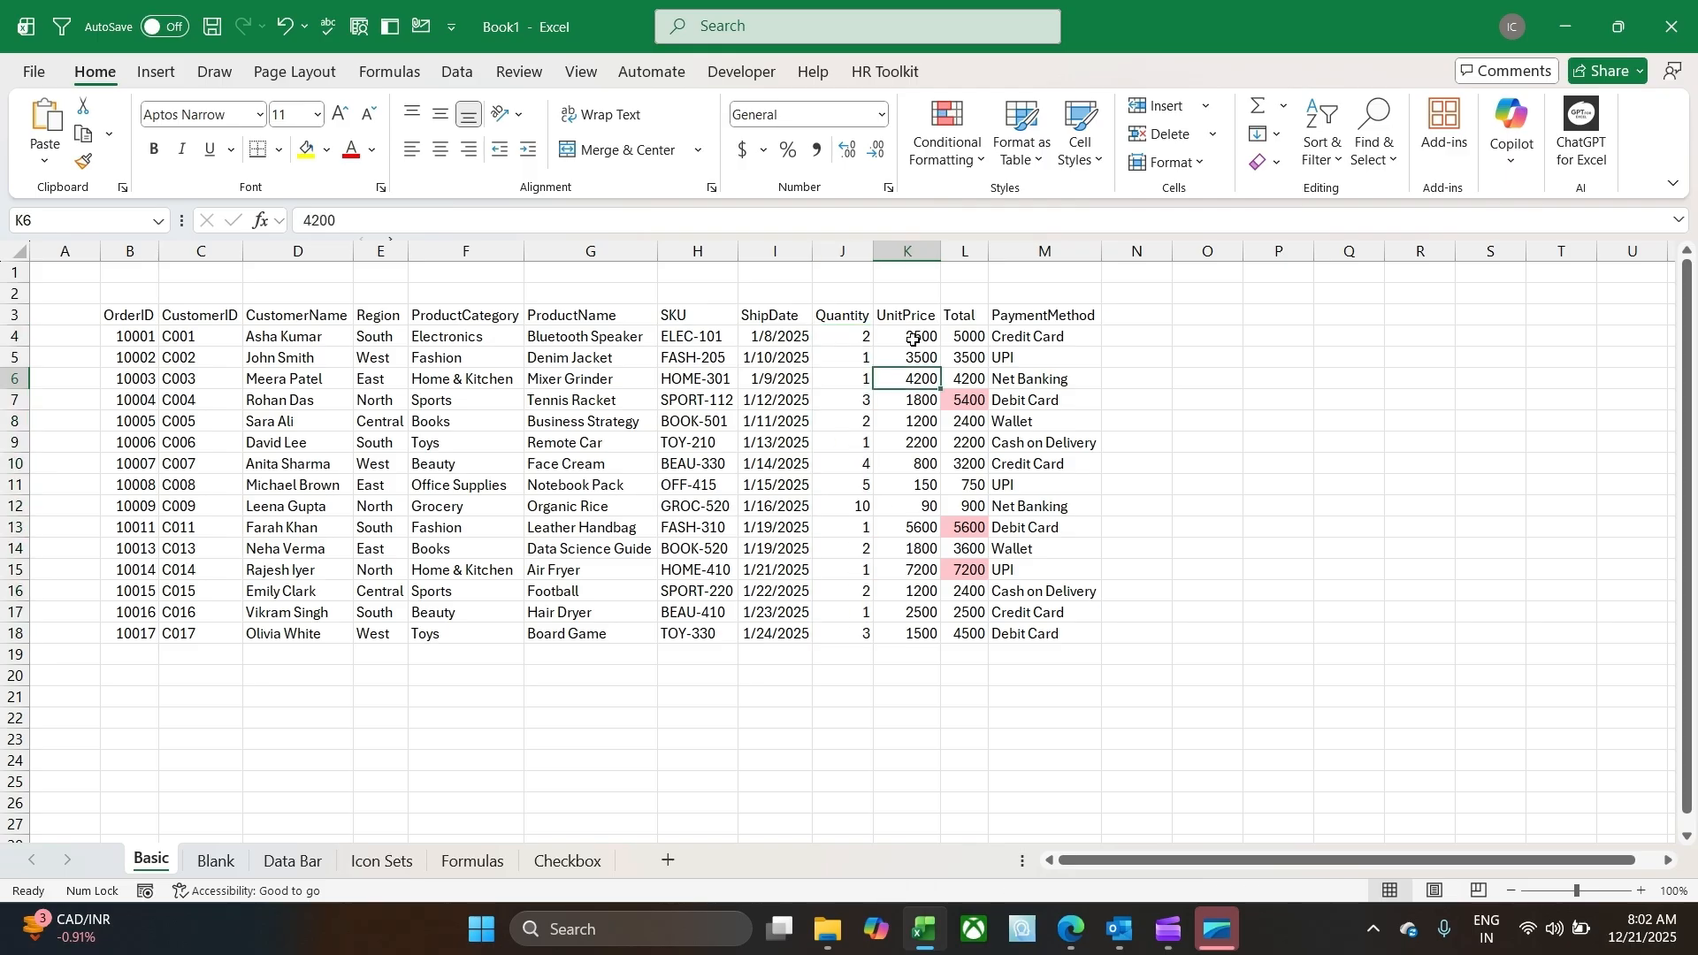
{"action": "left_click_drag", "start_coordinate": [914, 340], "coordinate": [911, 635]}
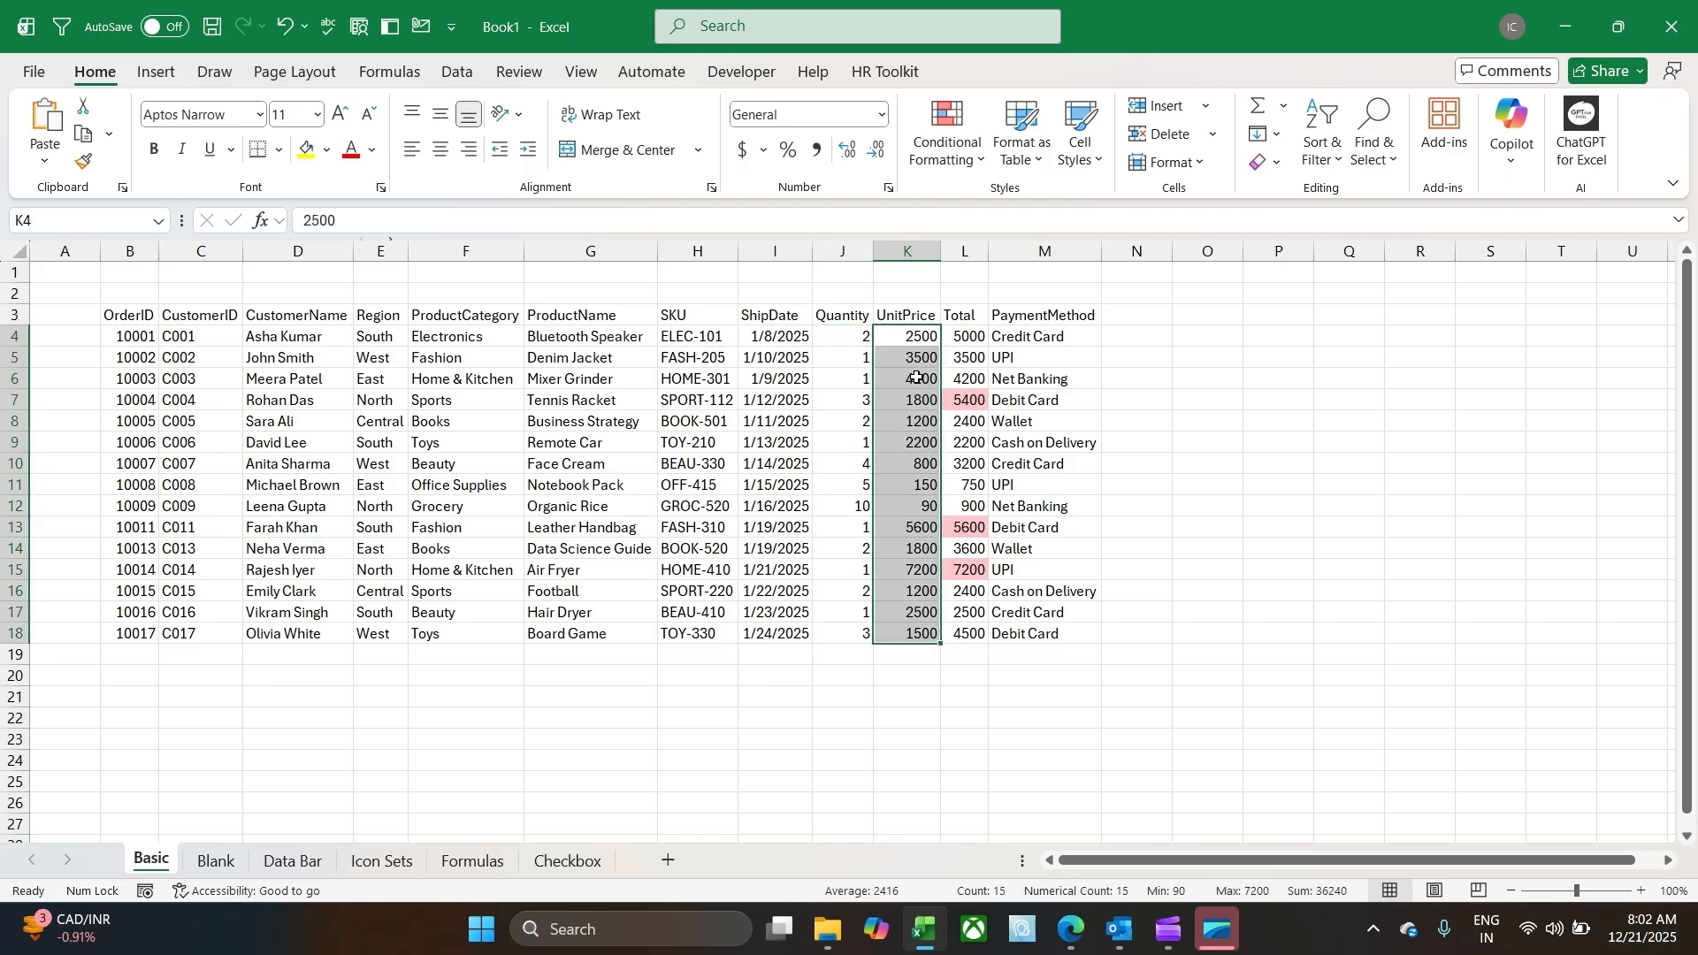
{"action": "left_click", "coordinate": [966, 163]}
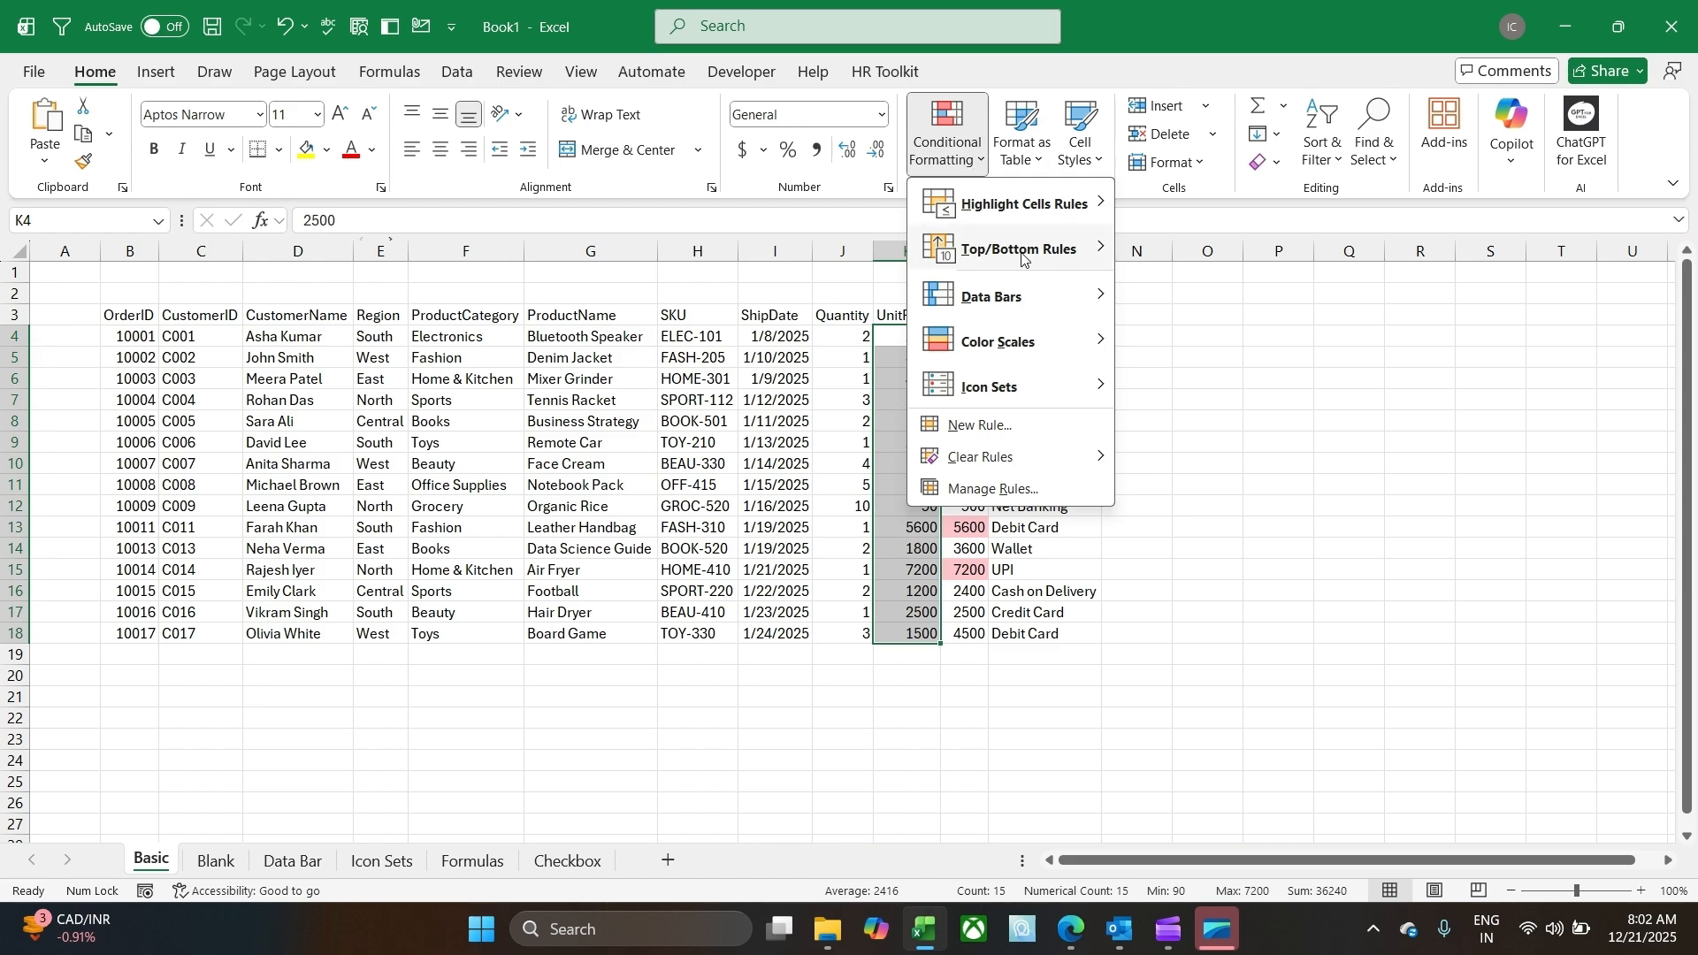
{"action": "mouse_move", "coordinate": [1023, 256]}
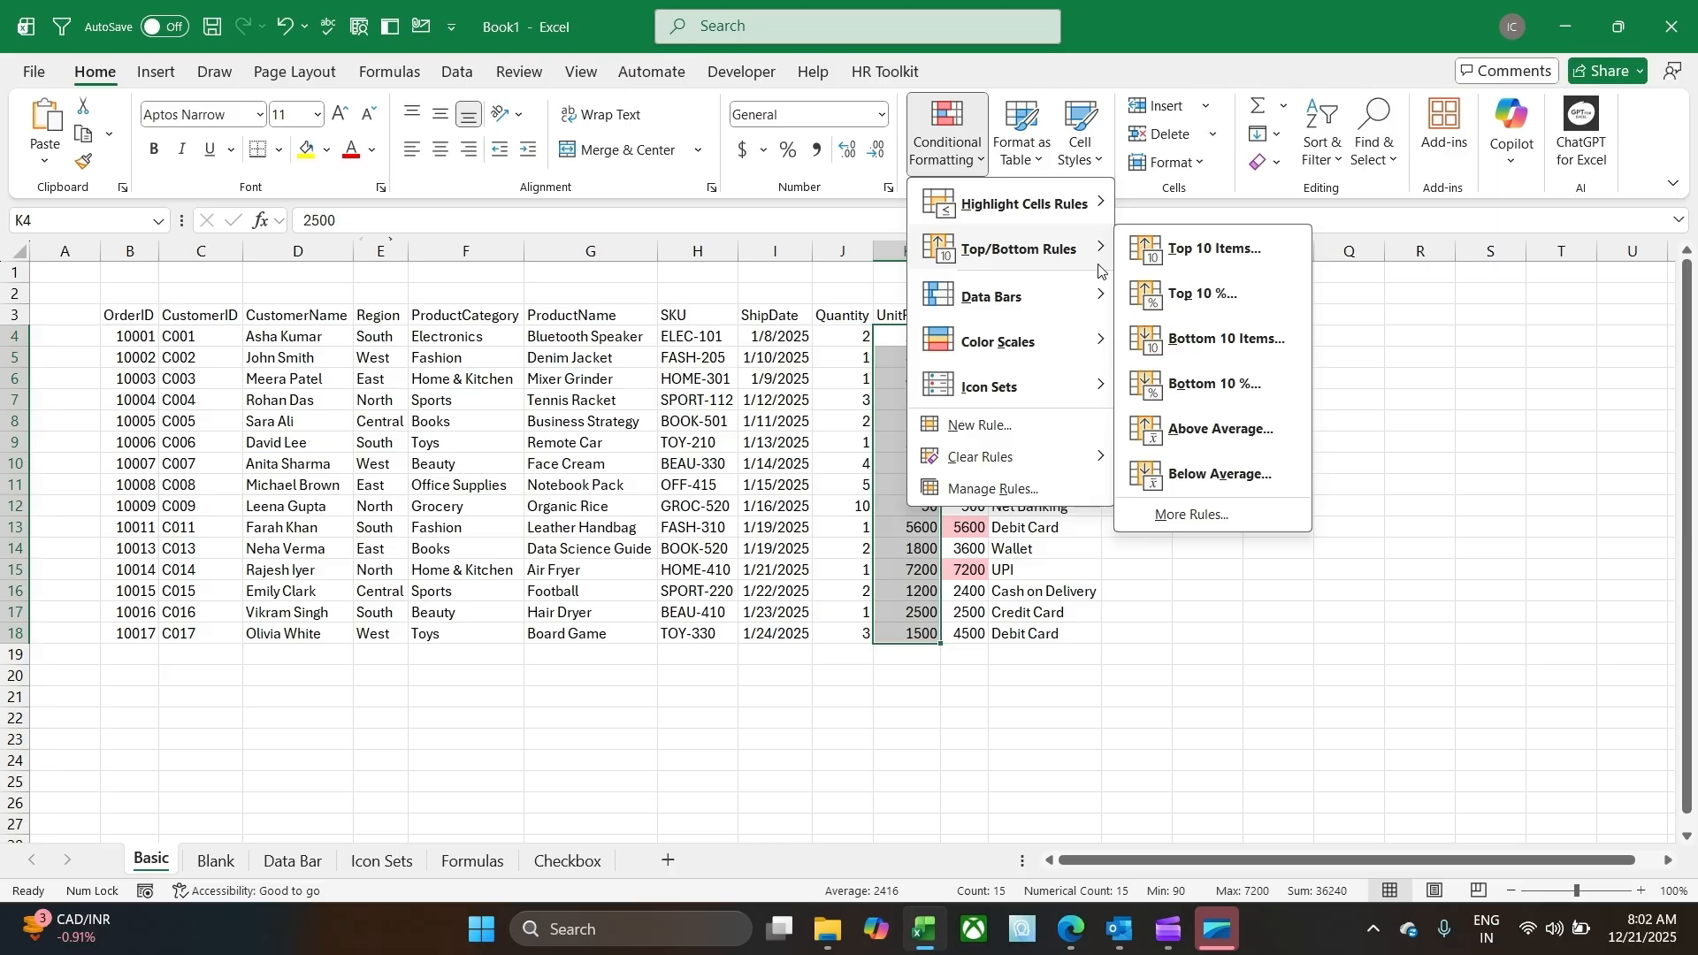
{"action": "mouse_move", "coordinate": [1049, 209]}
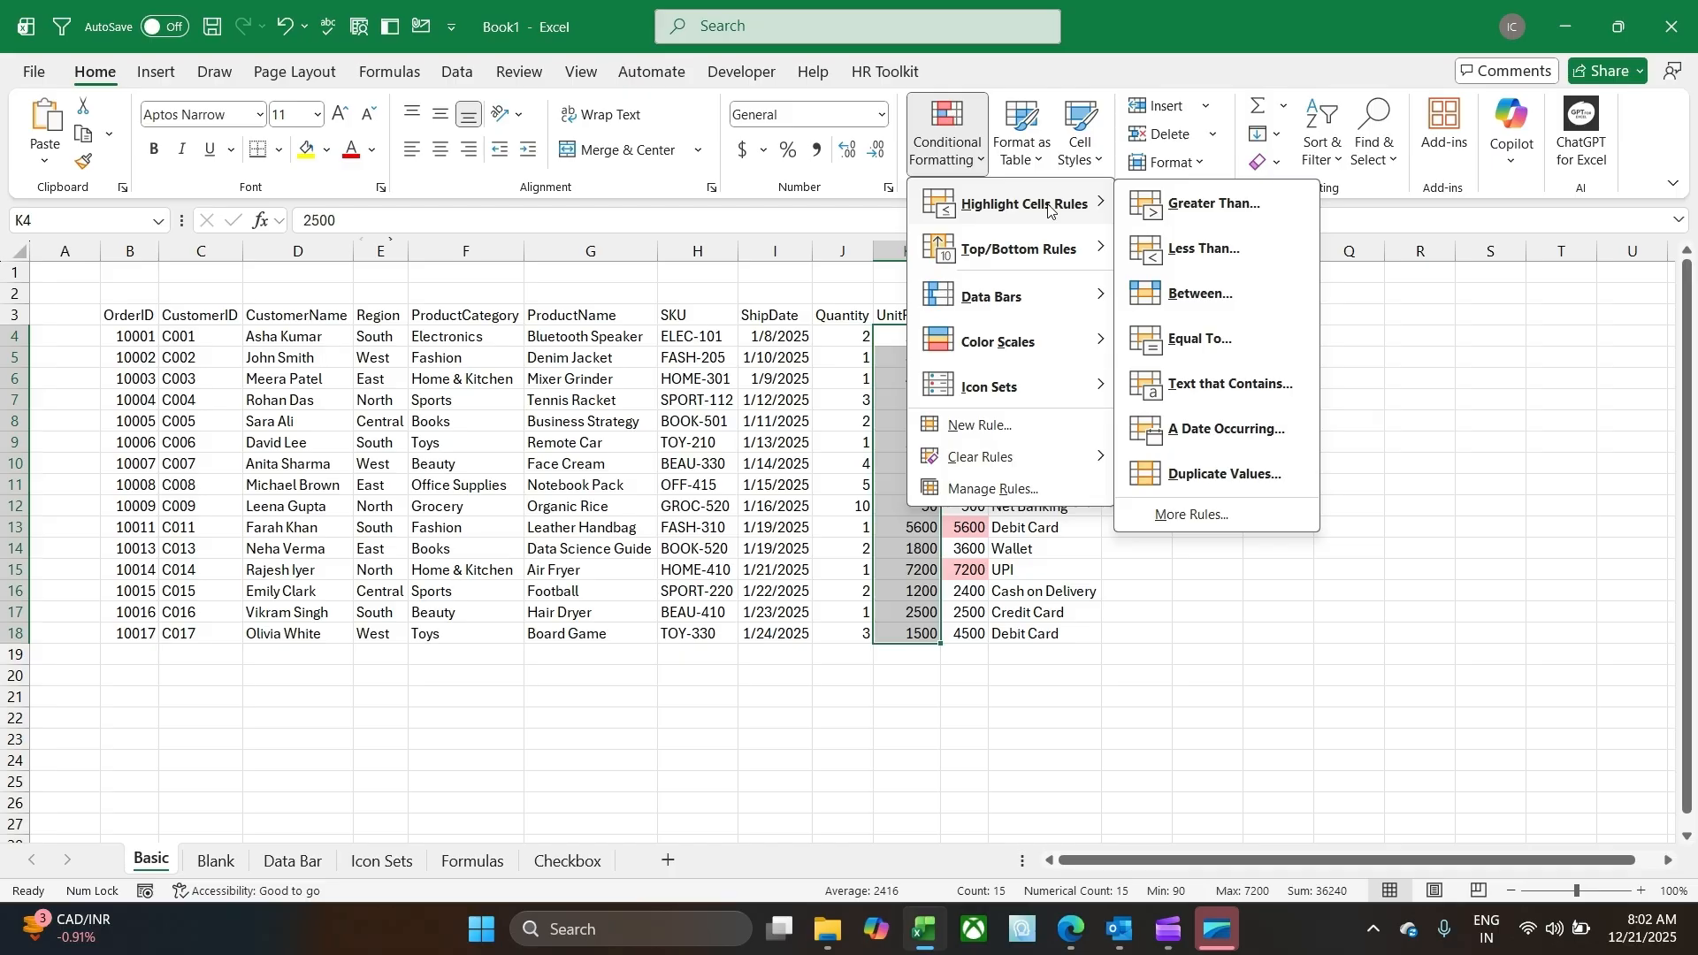
{"action": "left_click", "coordinate": [1219, 204]}
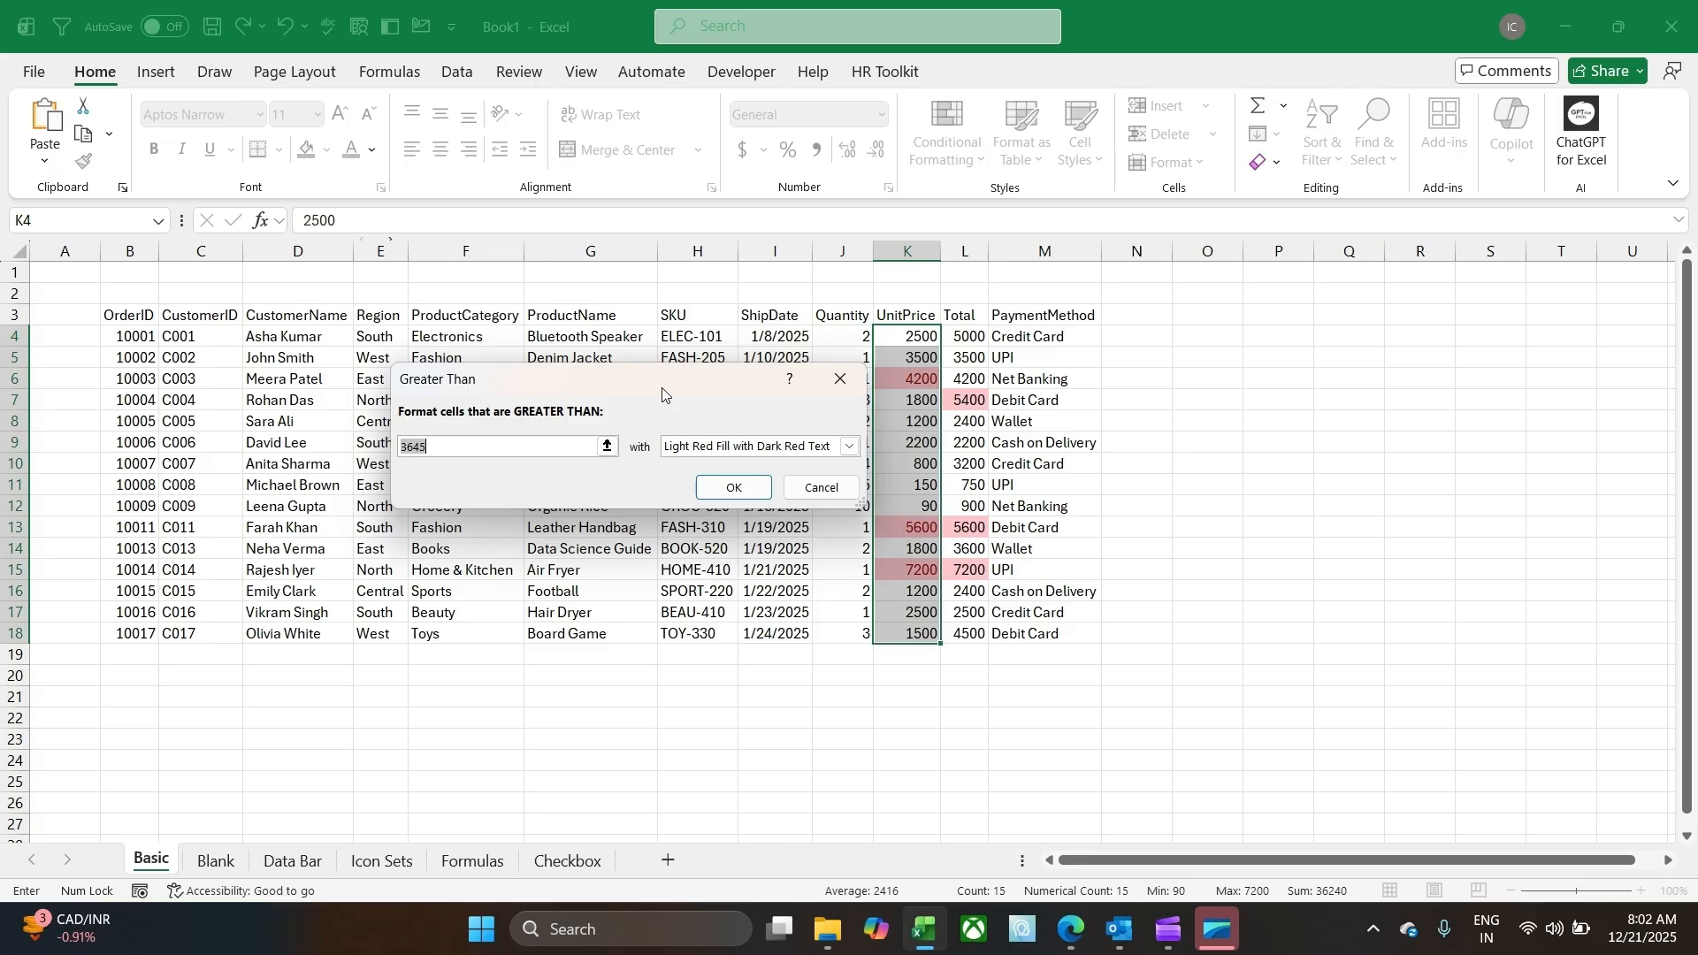
{"action": "left_click_drag", "start_coordinate": [663, 389], "coordinate": [434, 256]}
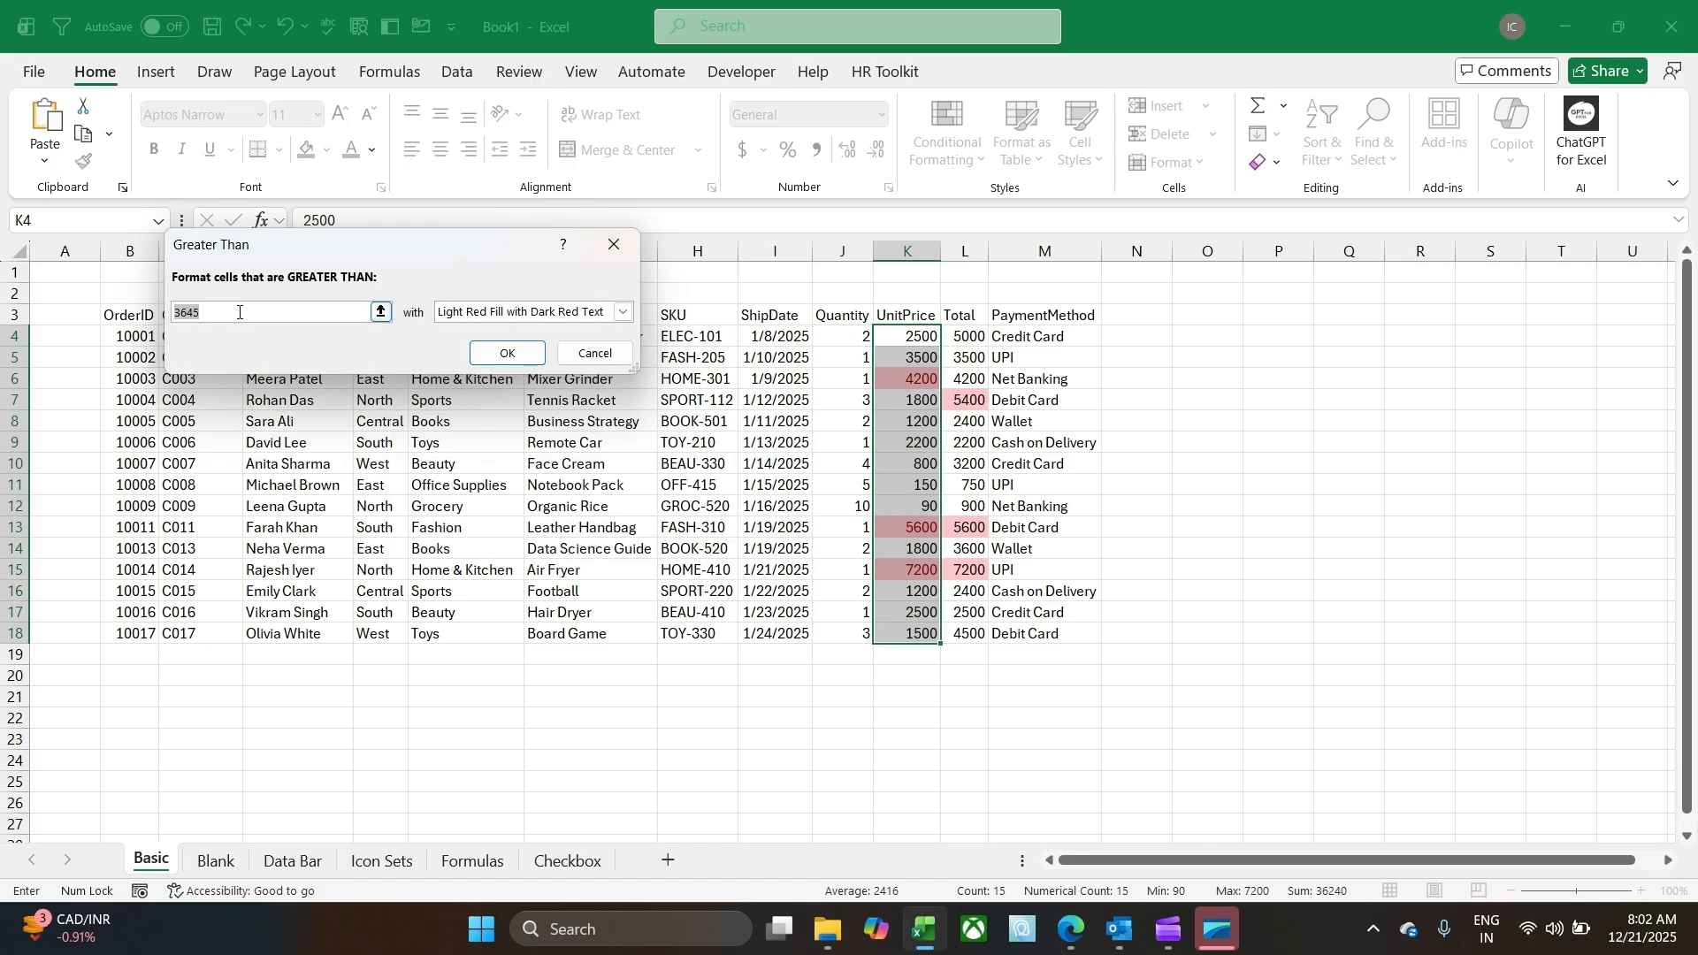
{"action": "type", "text": "5"}
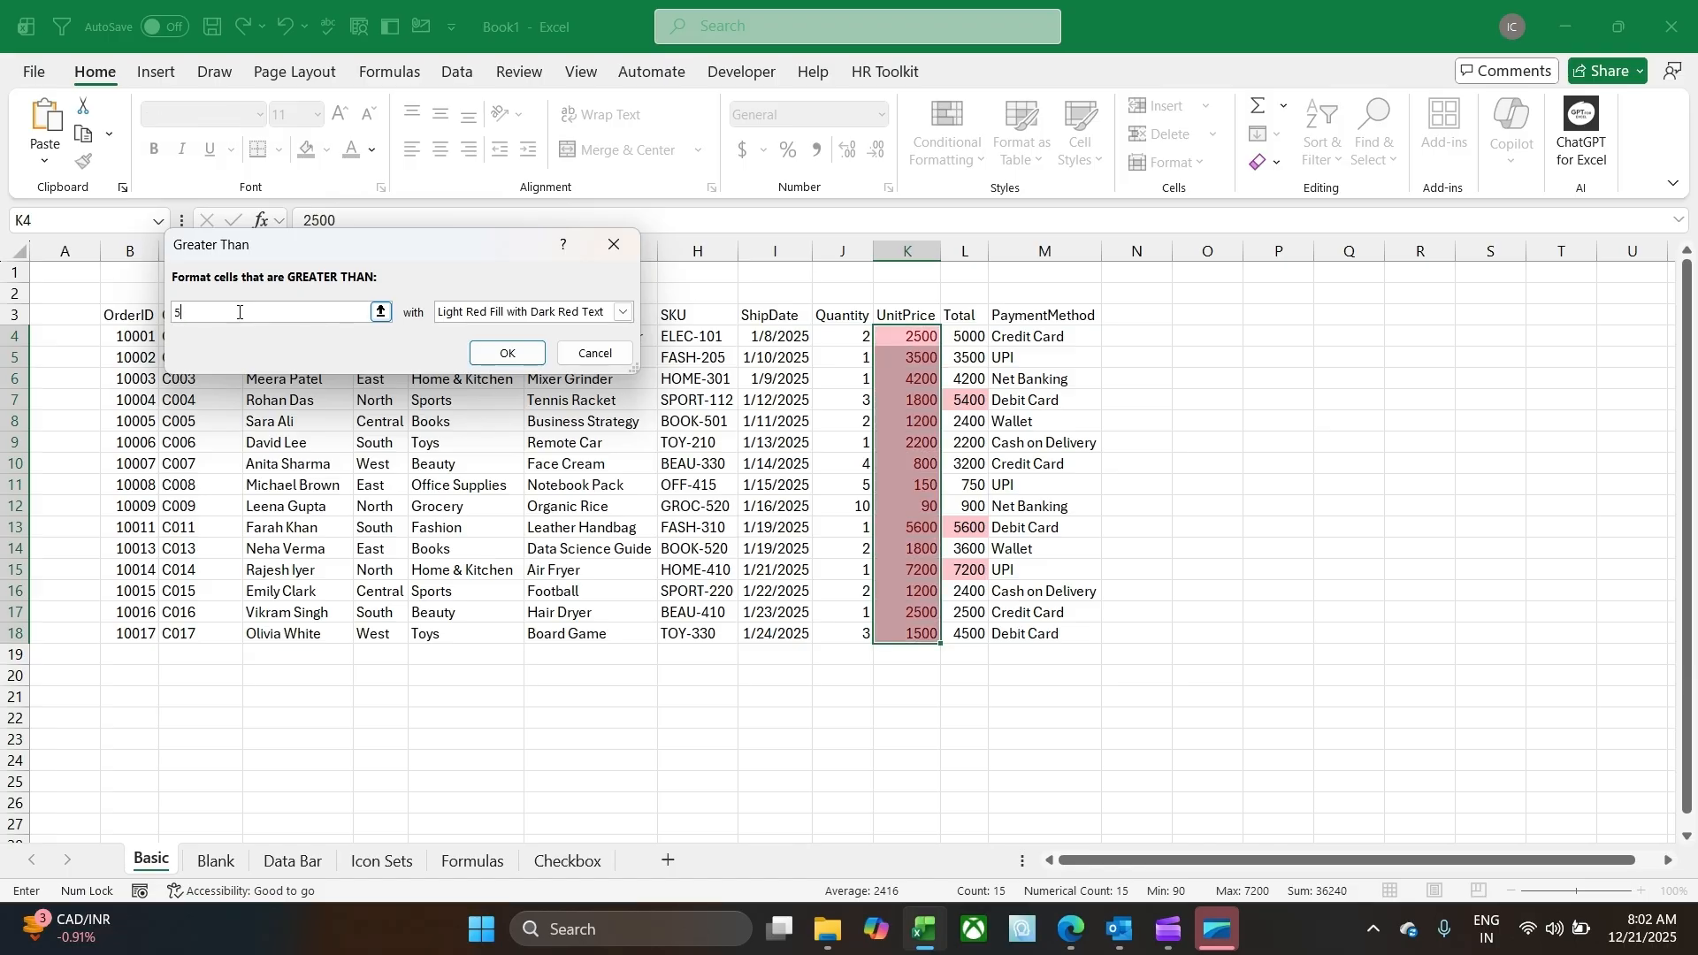
{"action": "type", "text": "000"}
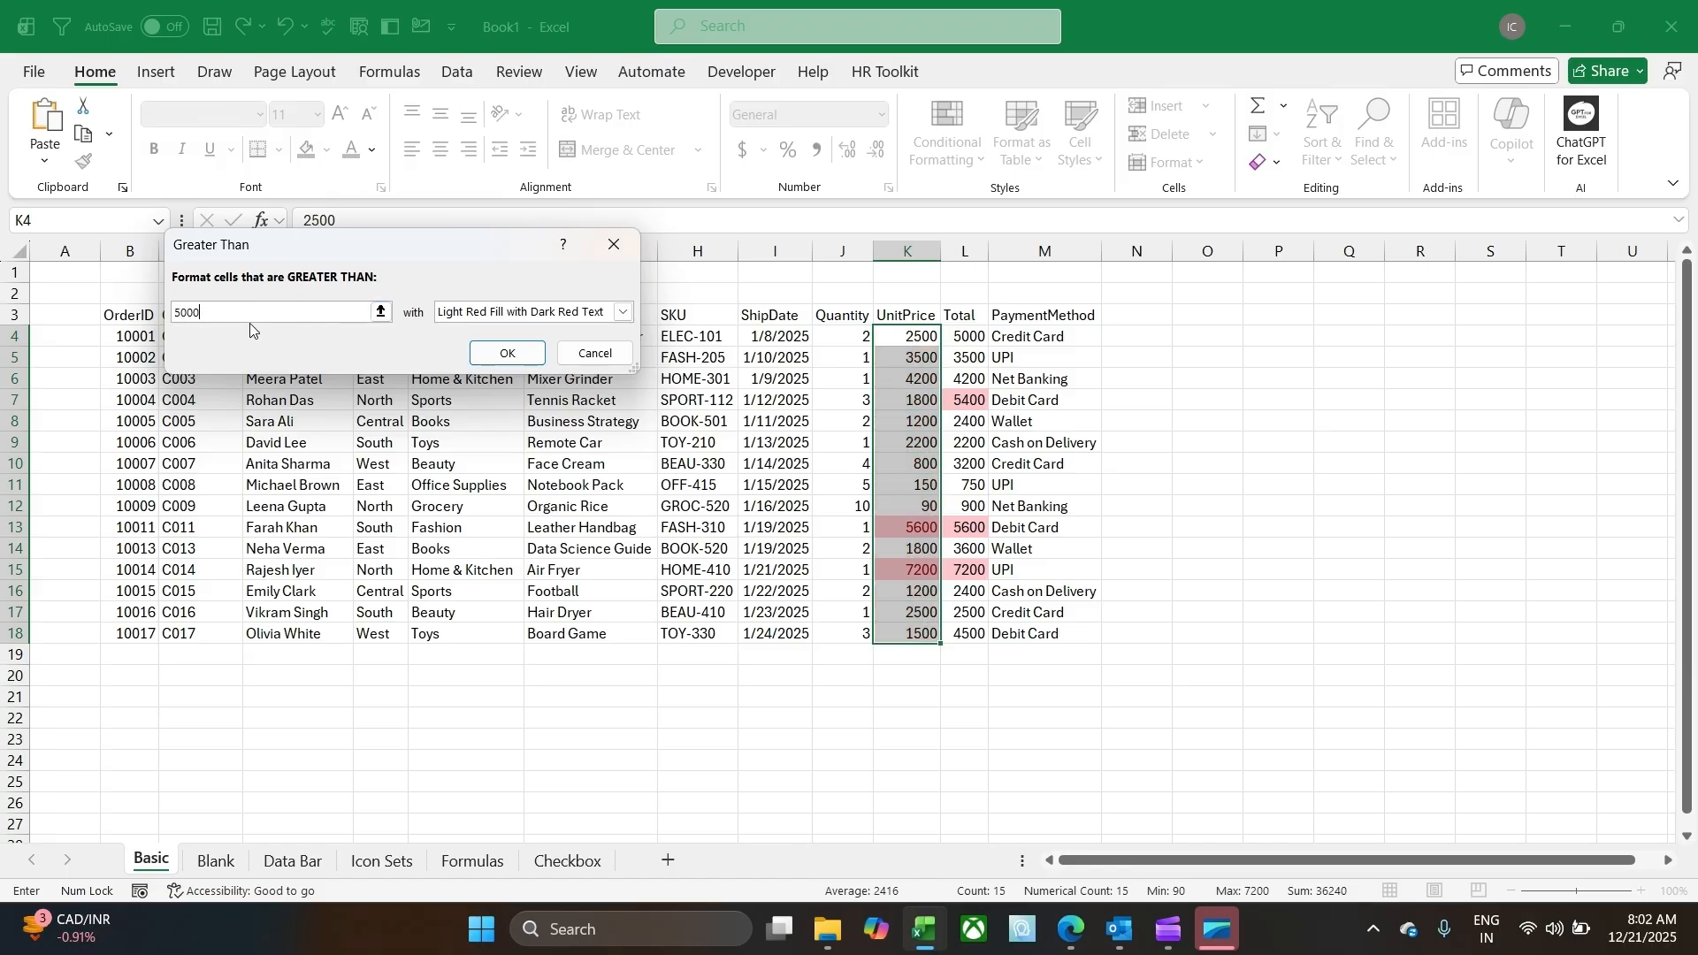
{"action": "left_click", "coordinate": [510, 321]}
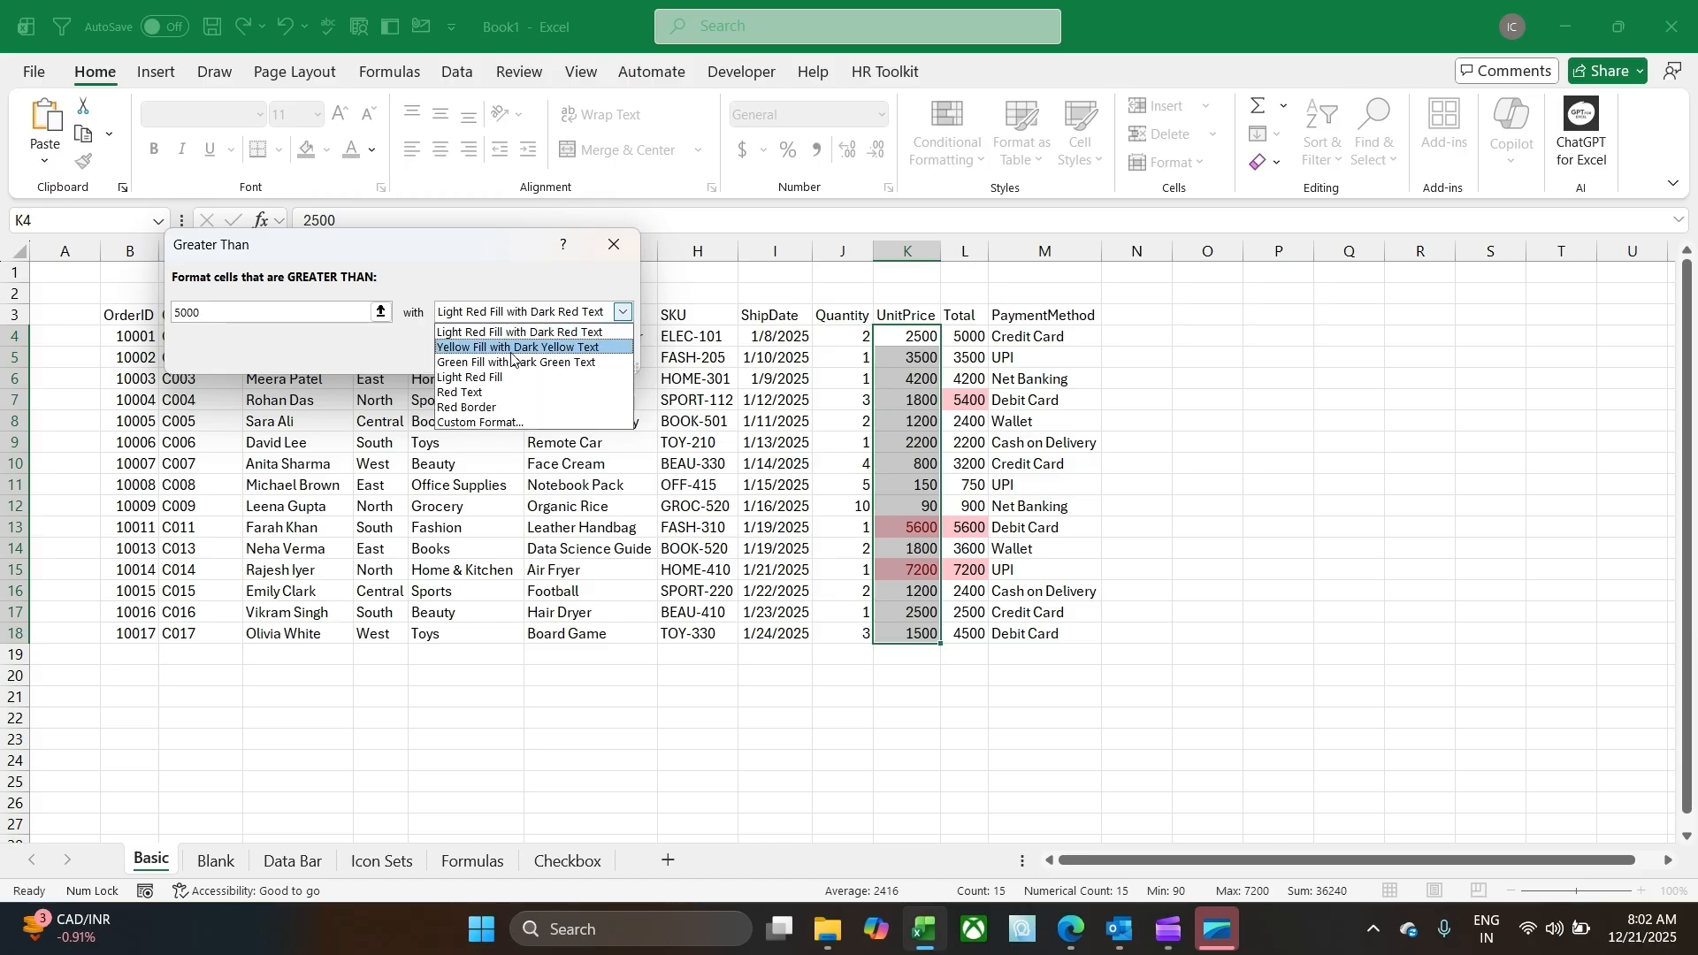
{"action": "left_click", "coordinate": [511, 348]}
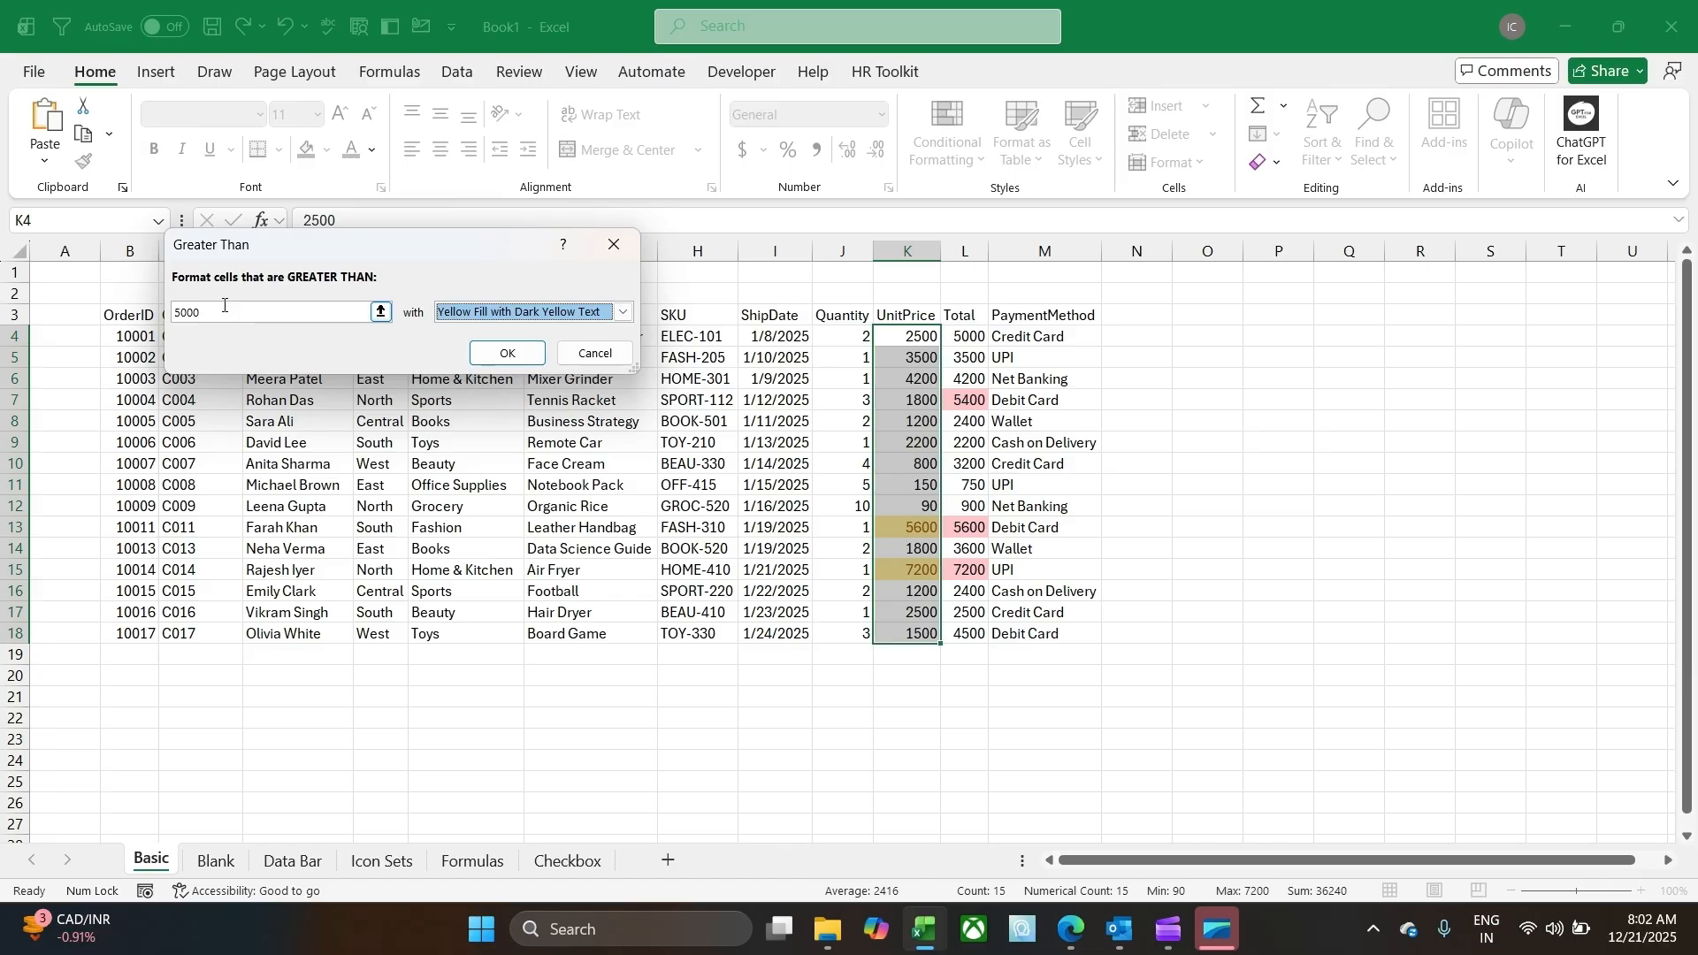
{"action": "left_click", "coordinate": [511, 354]}
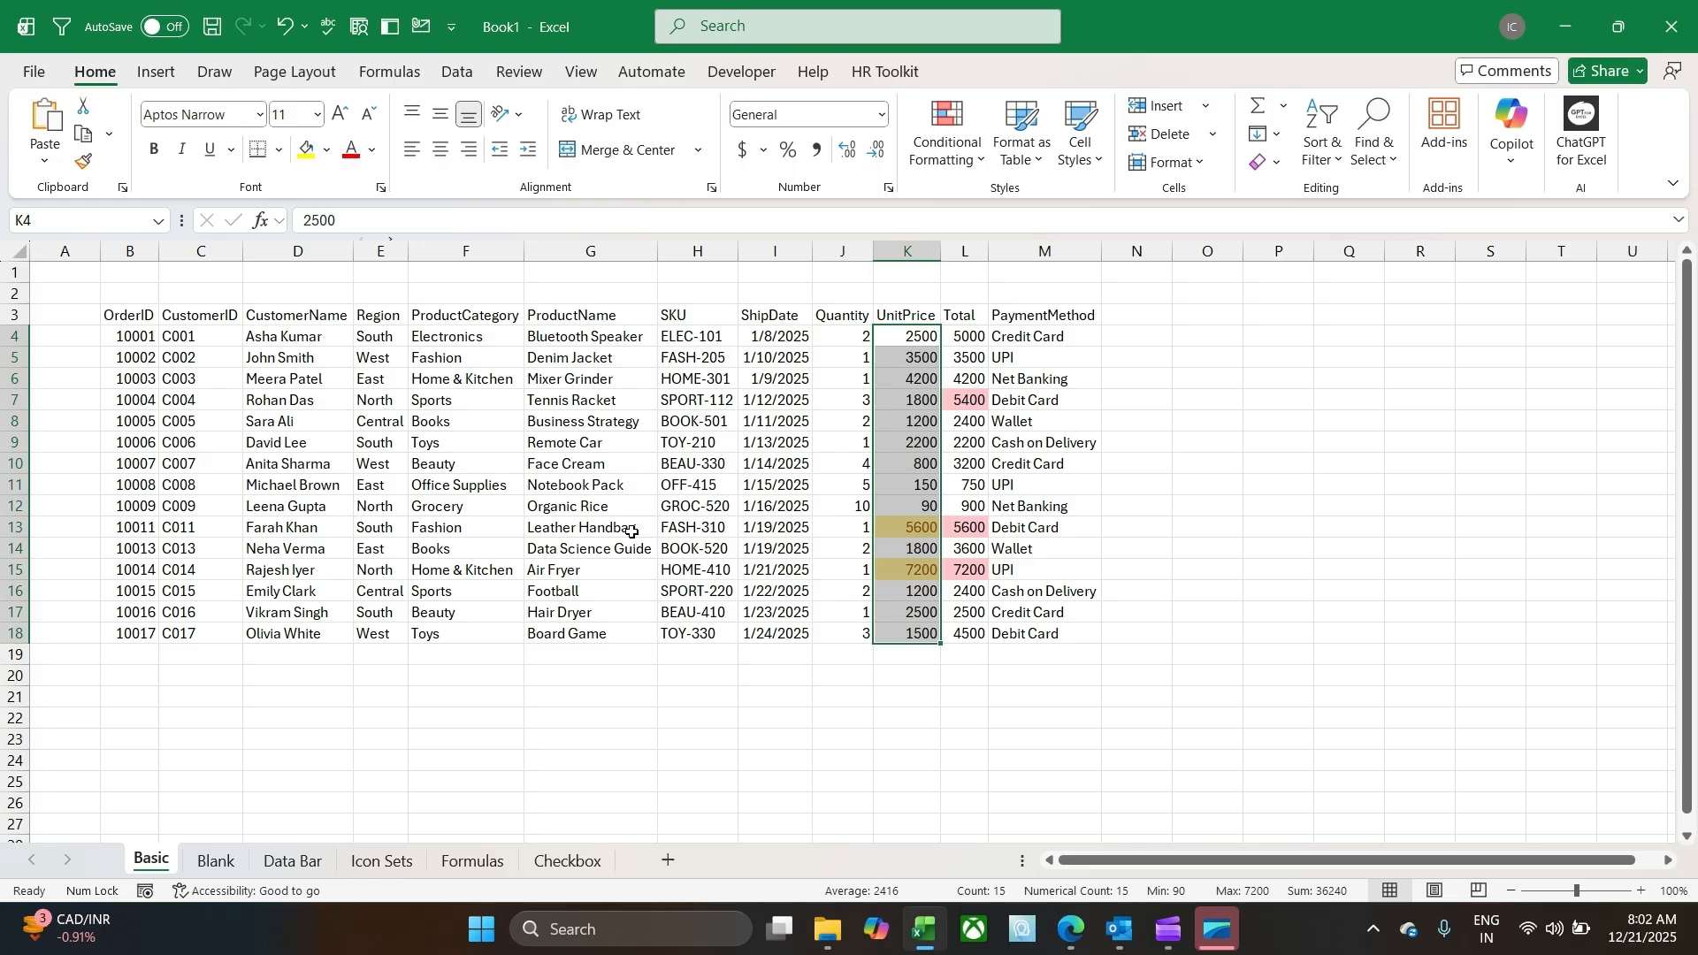
Step: Highlight UnitPrice values between 2000 and 5423 with Green Fill with Dark Green Text
{"action": "left_click", "coordinate": [971, 157]}
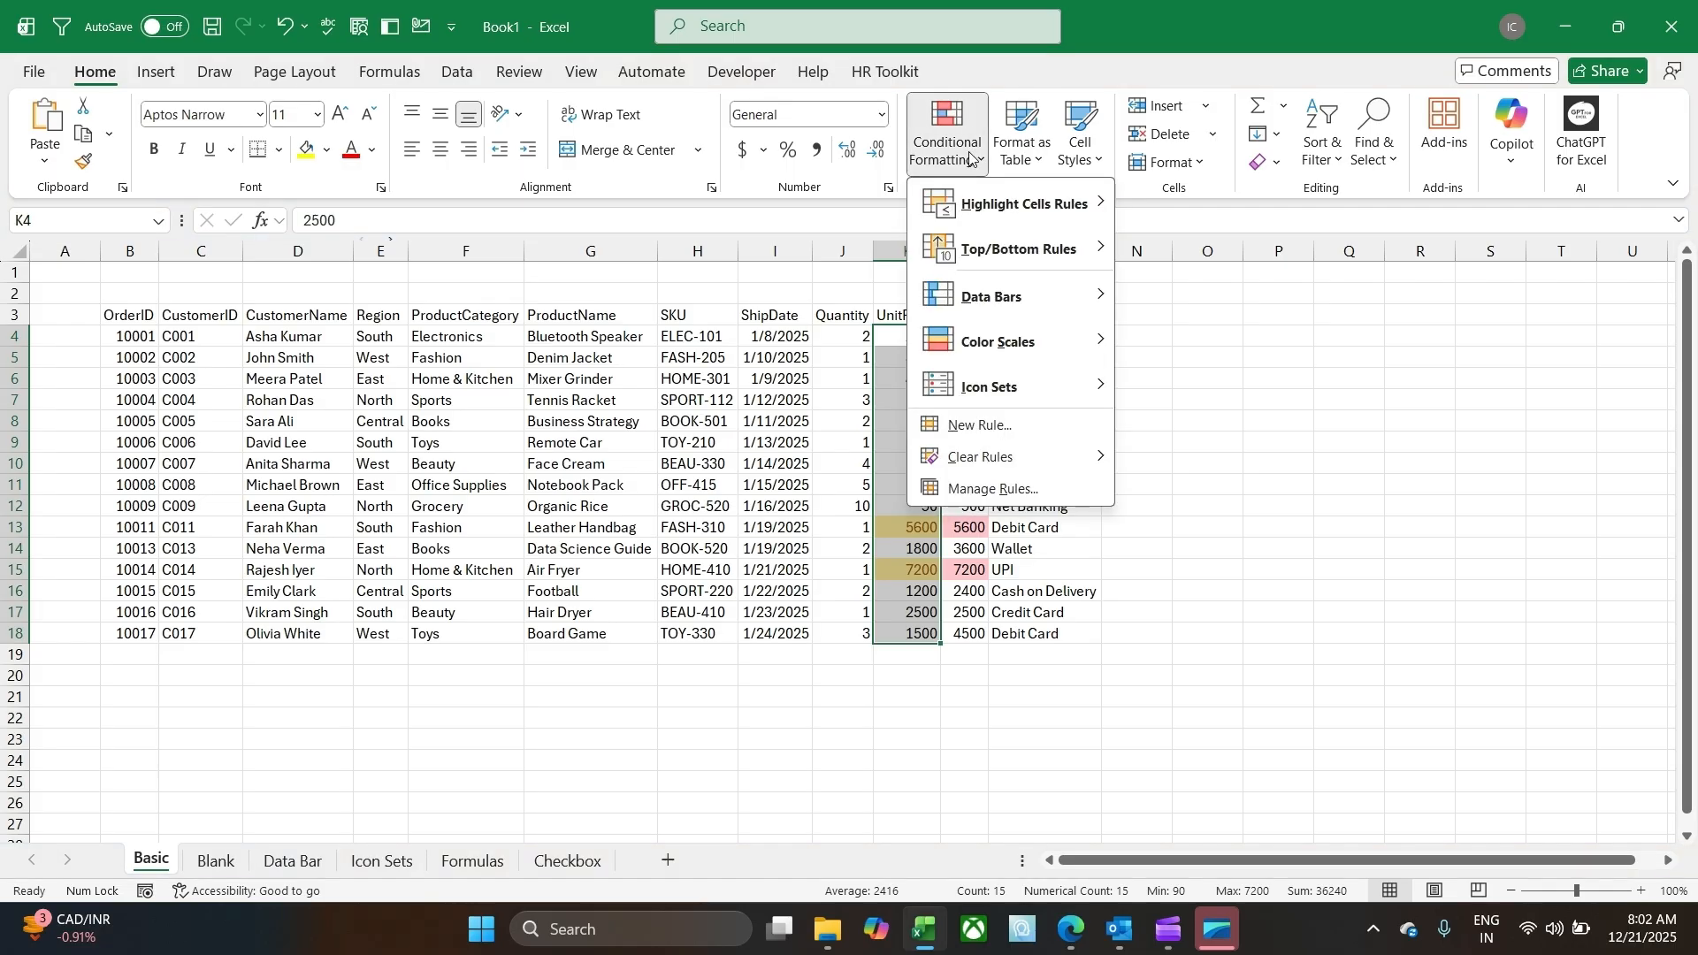
{"action": "mouse_move", "coordinate": [1014, 205]}
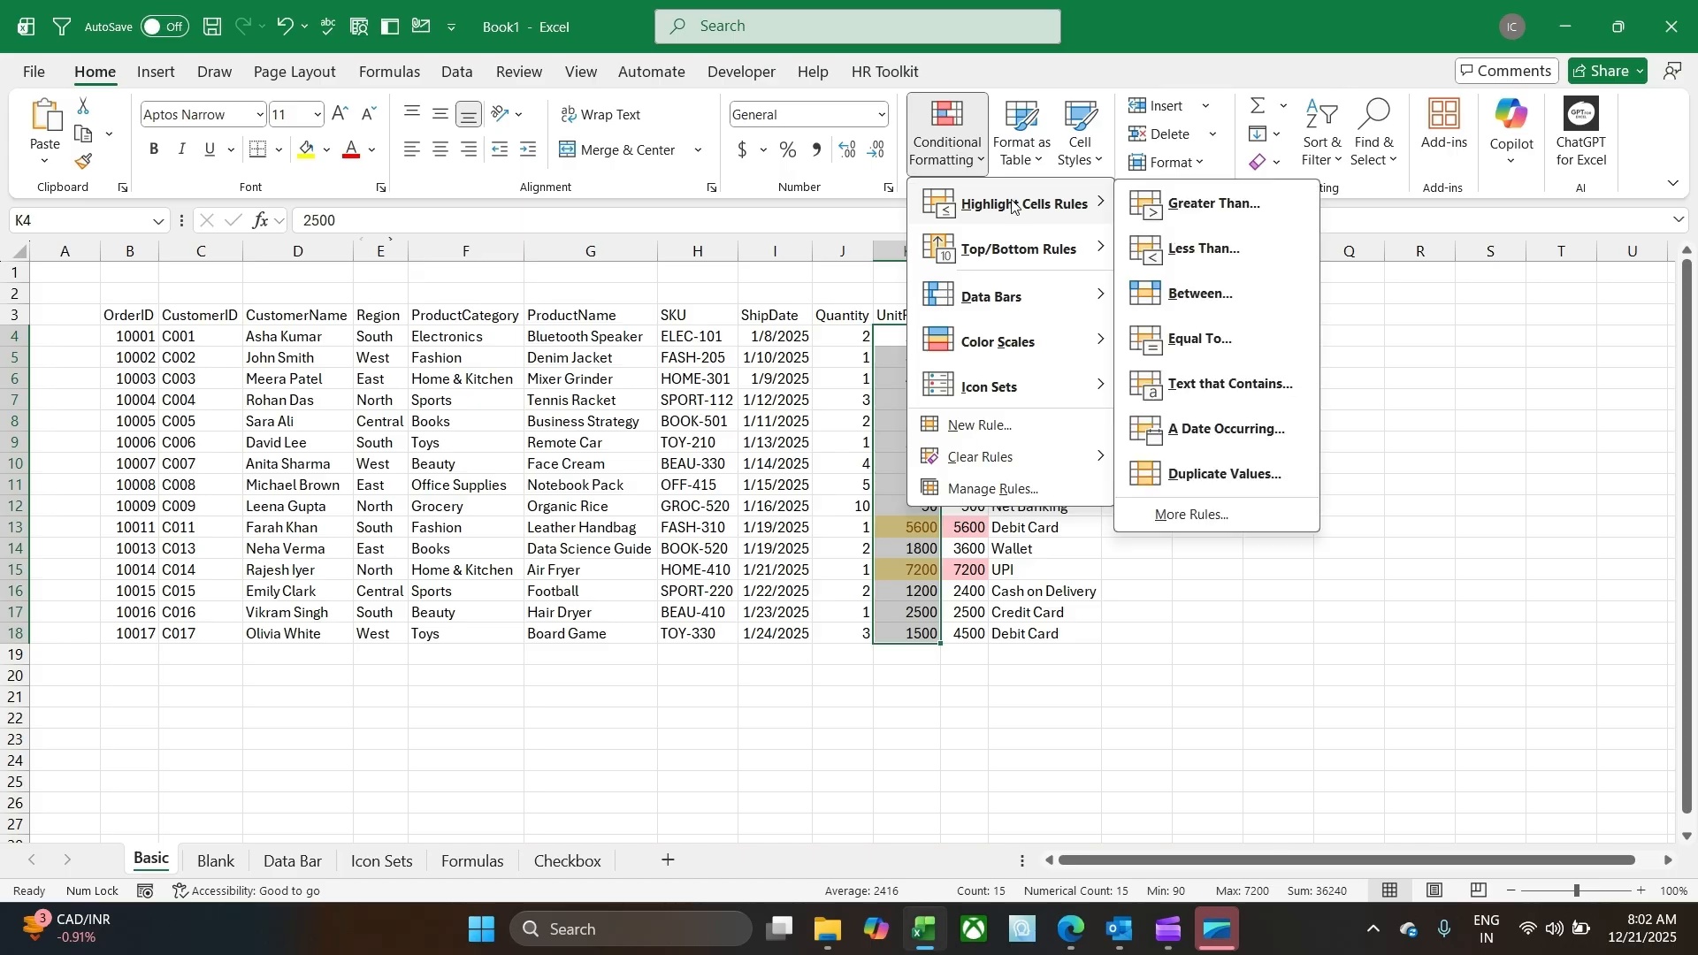
{"action": "left_click", "coordinate": [1236, 304]}
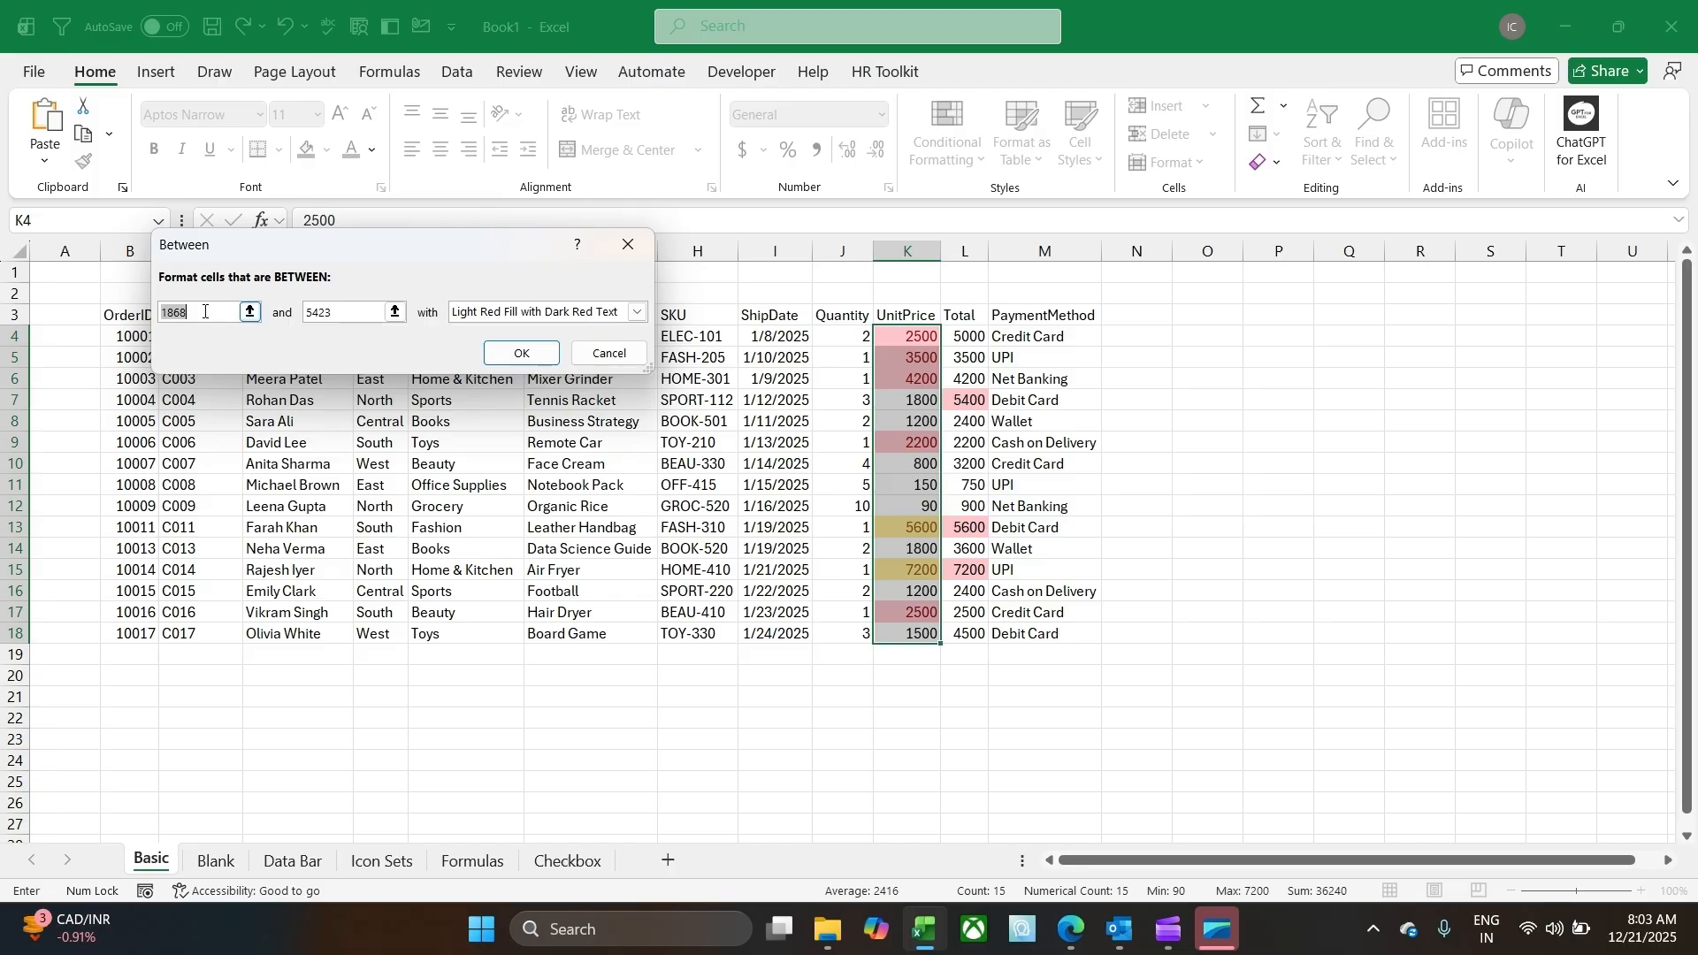
{"action": "type", "text": "2000"}
{"action": "key", "text": "Tab"}
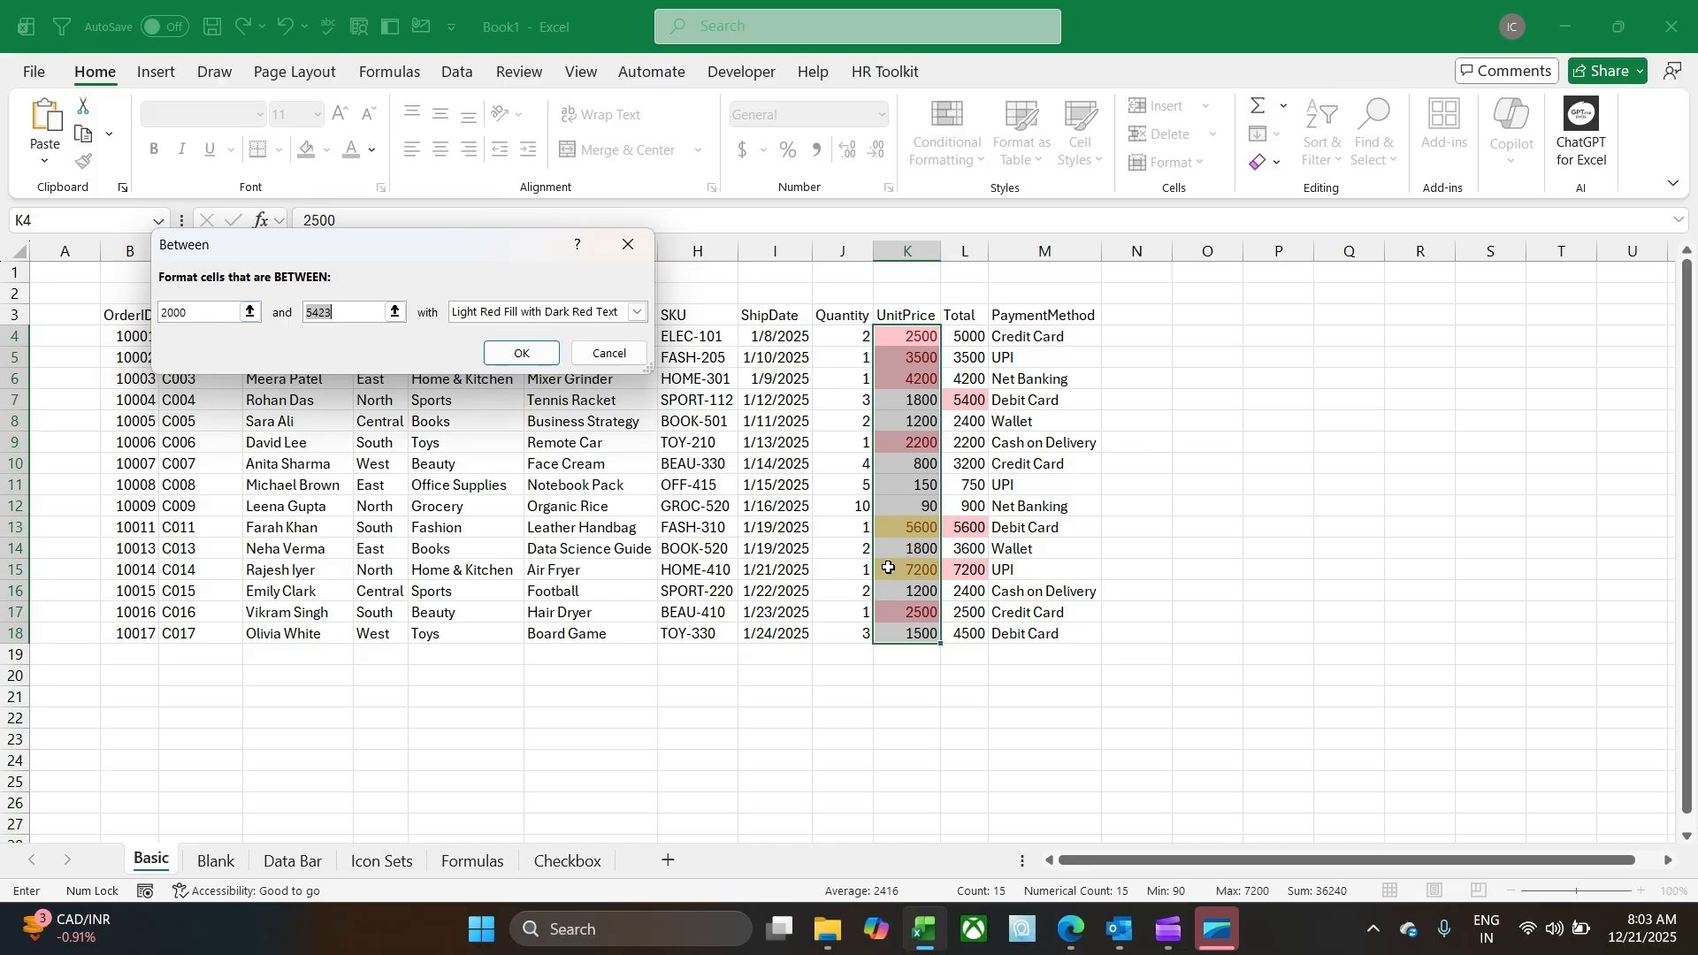
{"action": "left_click", "coordinate": [592, 320]}
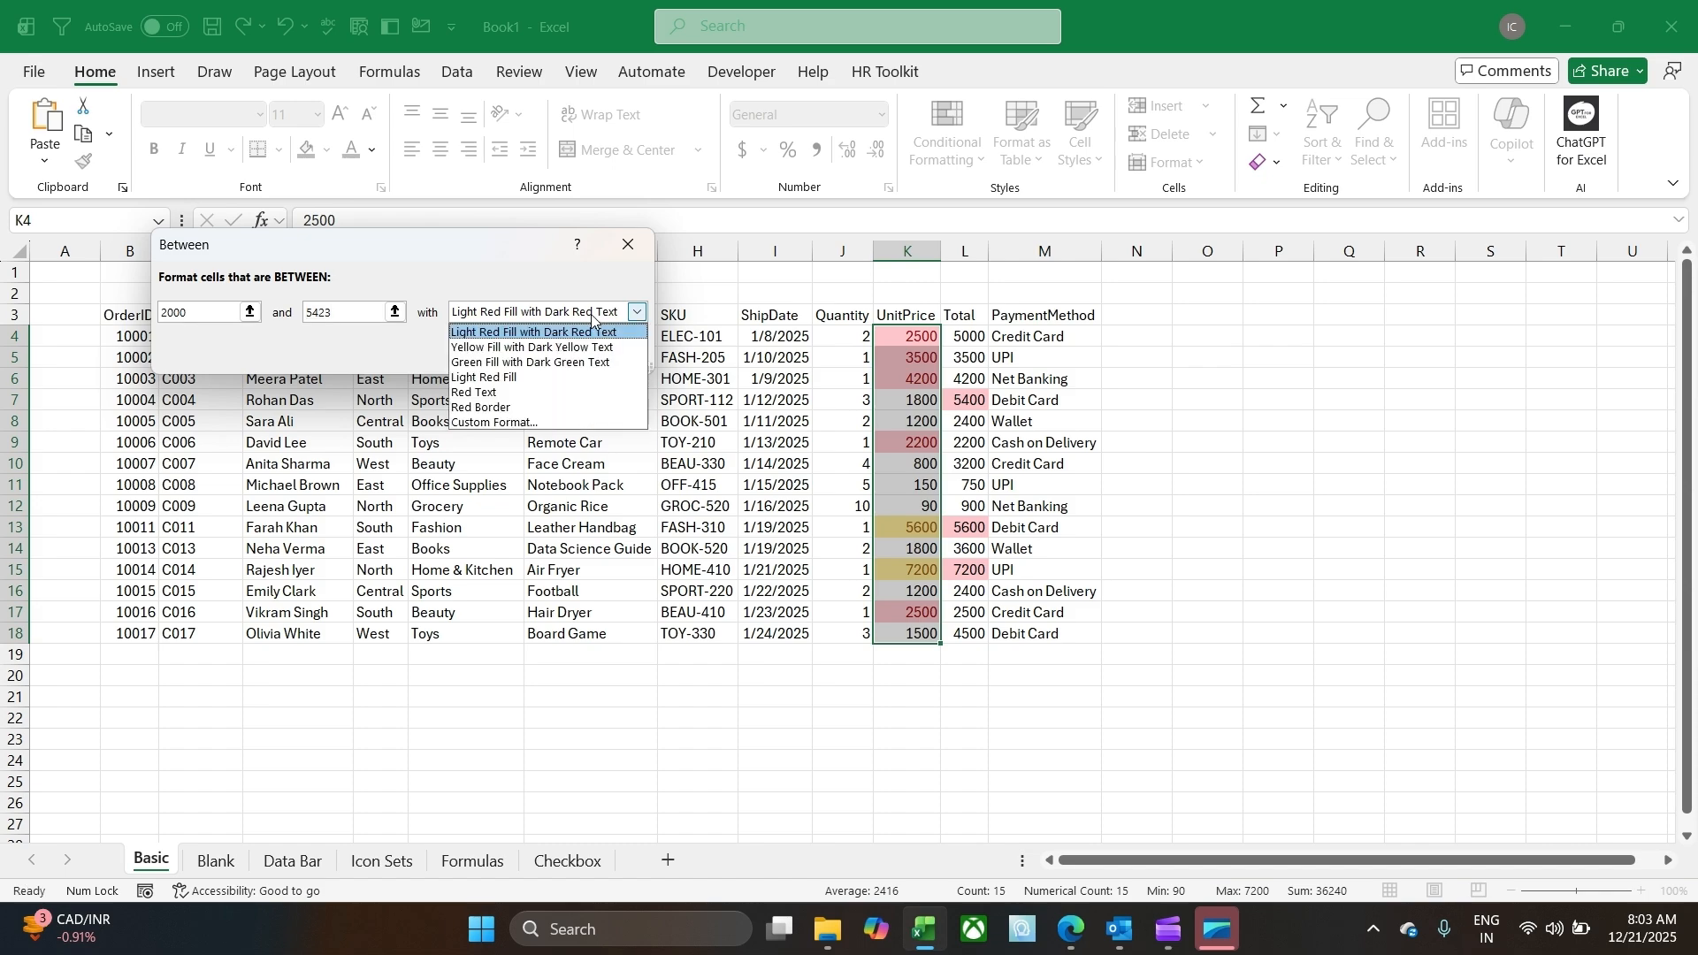
{"action": "left_click", "coordinate": [574, 364]}
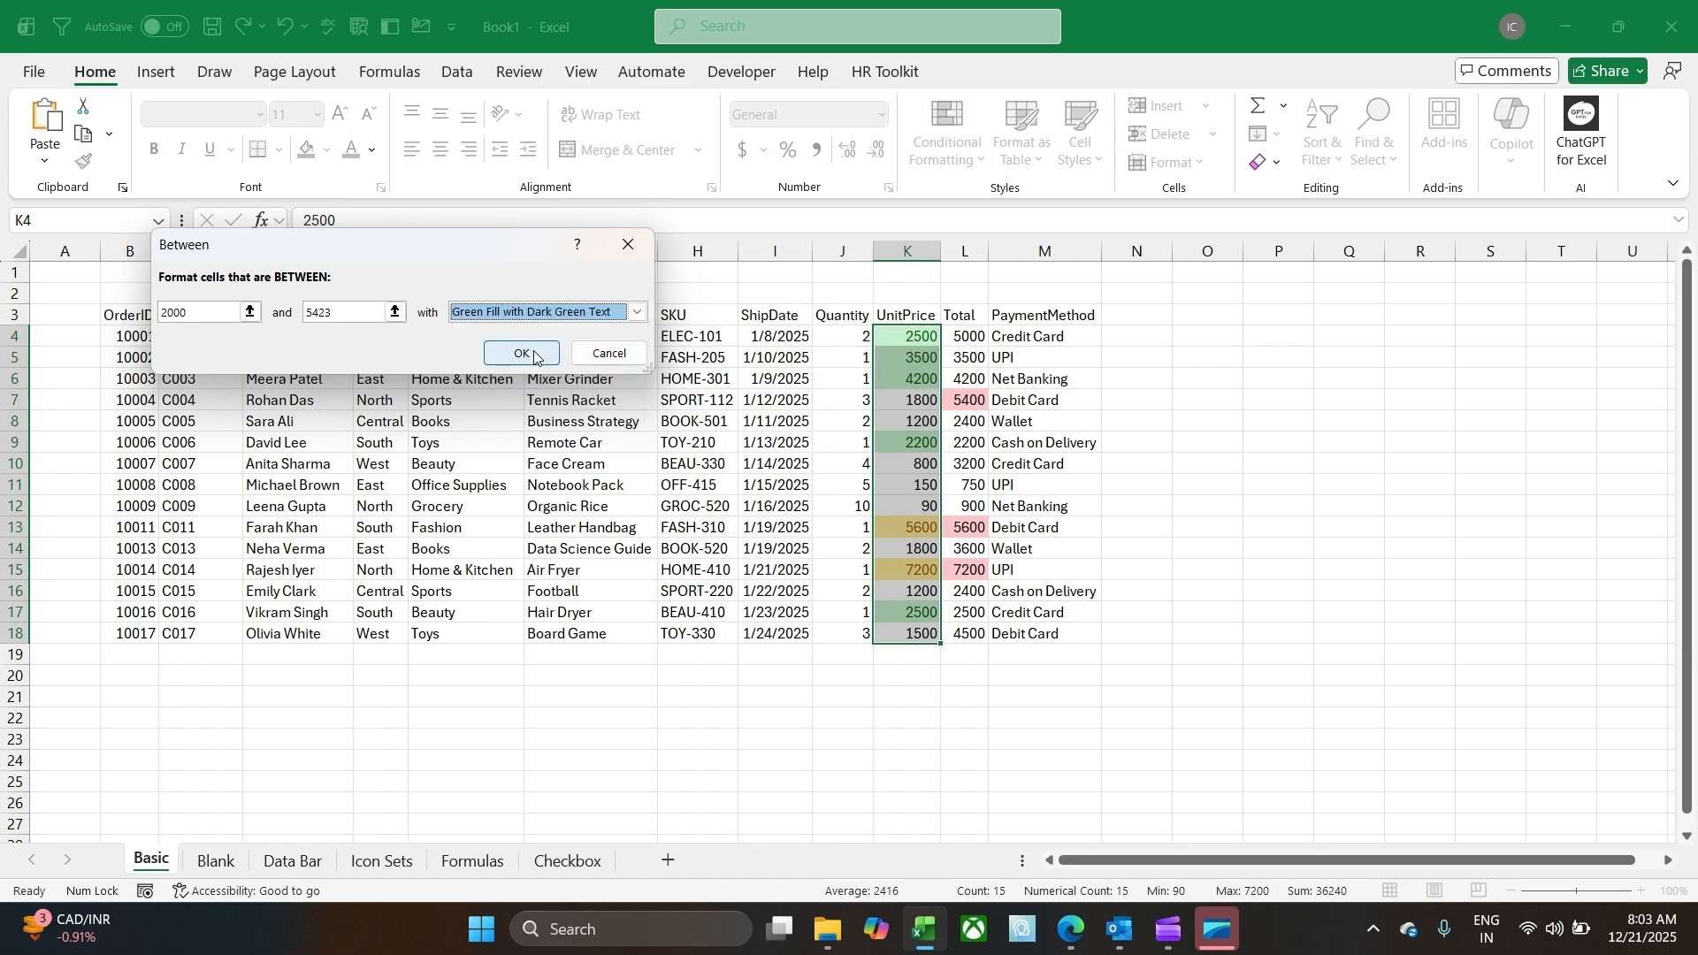
{"action": "left_click", "coordinate": [522, 353]}
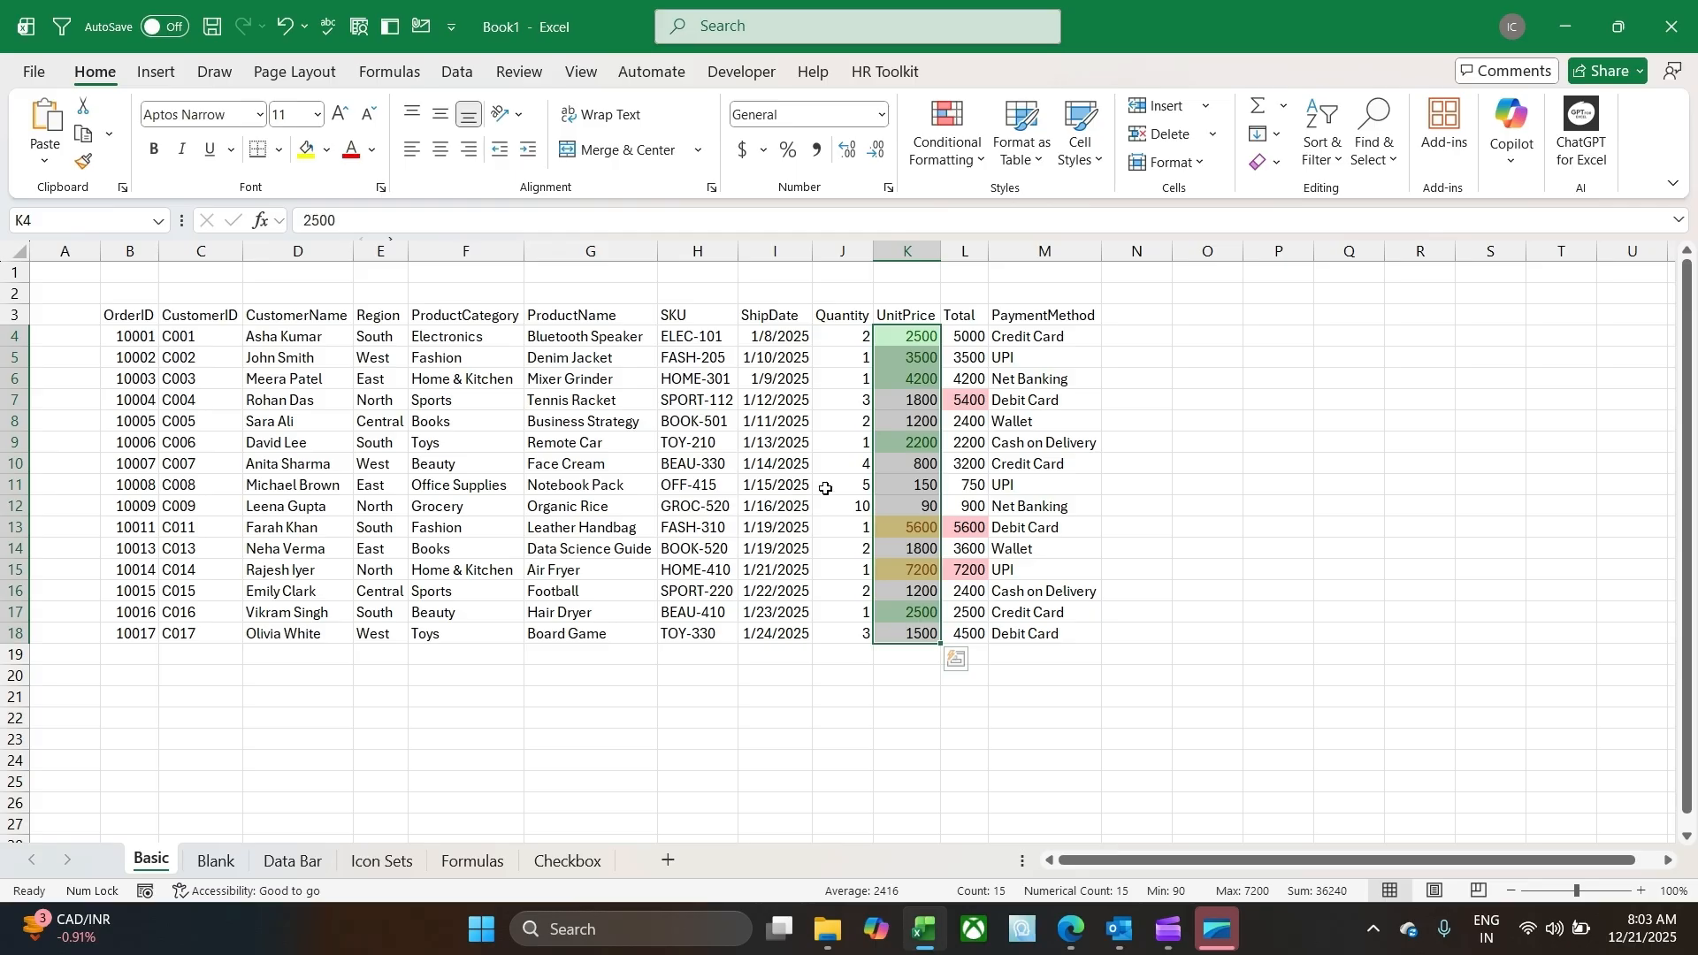
Step: Highlight UnitPrice values in K4:K18 less than 2000 with a custom light blue fill
{"action": "left_click", "coordinate": [898, 513]}
{"action": "left_click_drag", "start_coordinate": [943, 342], "coordinate": [901, 627]}
{"action": "left_click", "coordinate": [939, 137]}
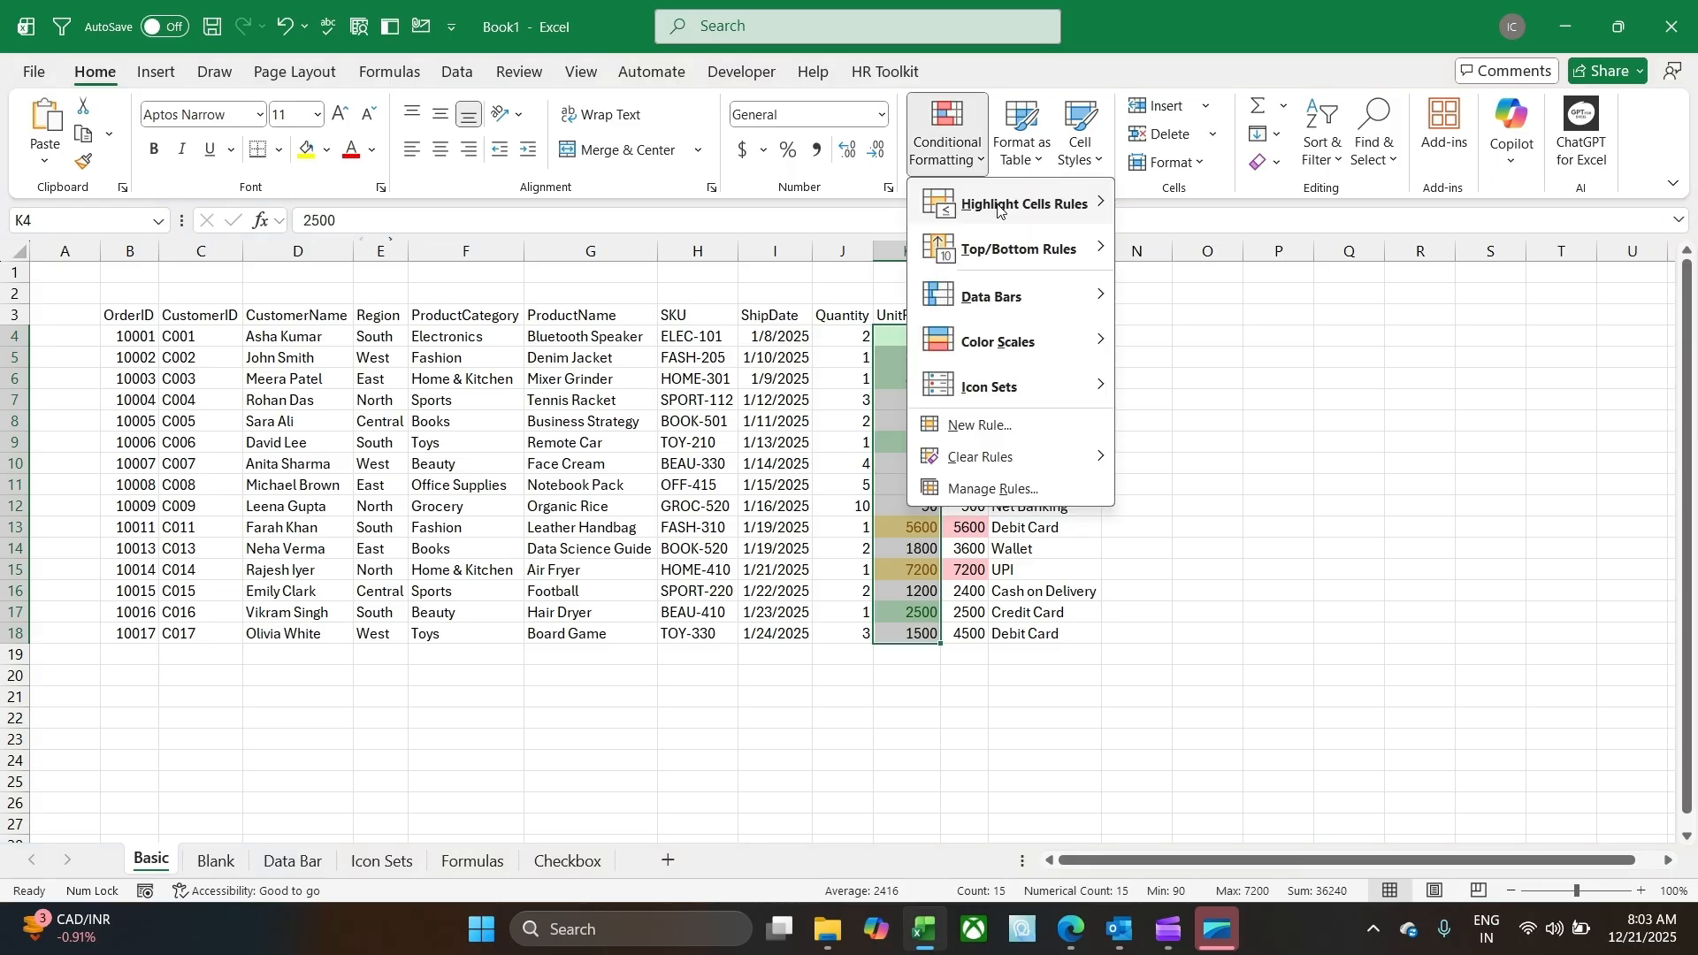
{"action": "mouse_move", "coordinate": [999, 210]}
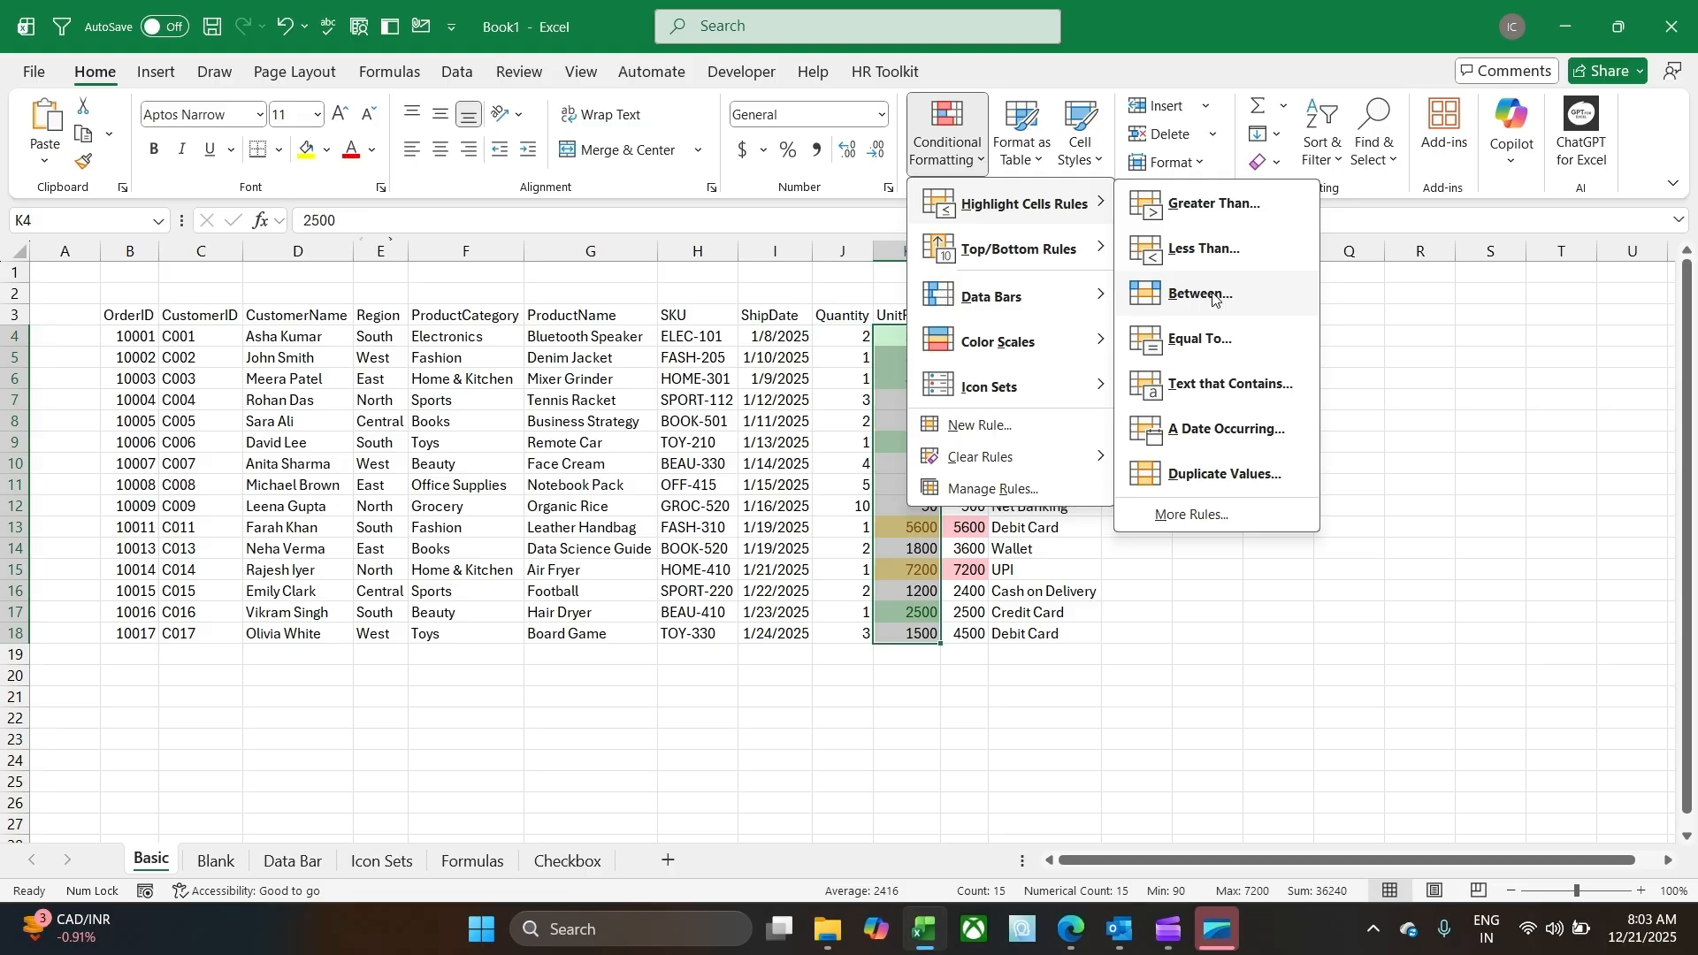
{"action": "left_click", "coordinate": [1232, 254]}
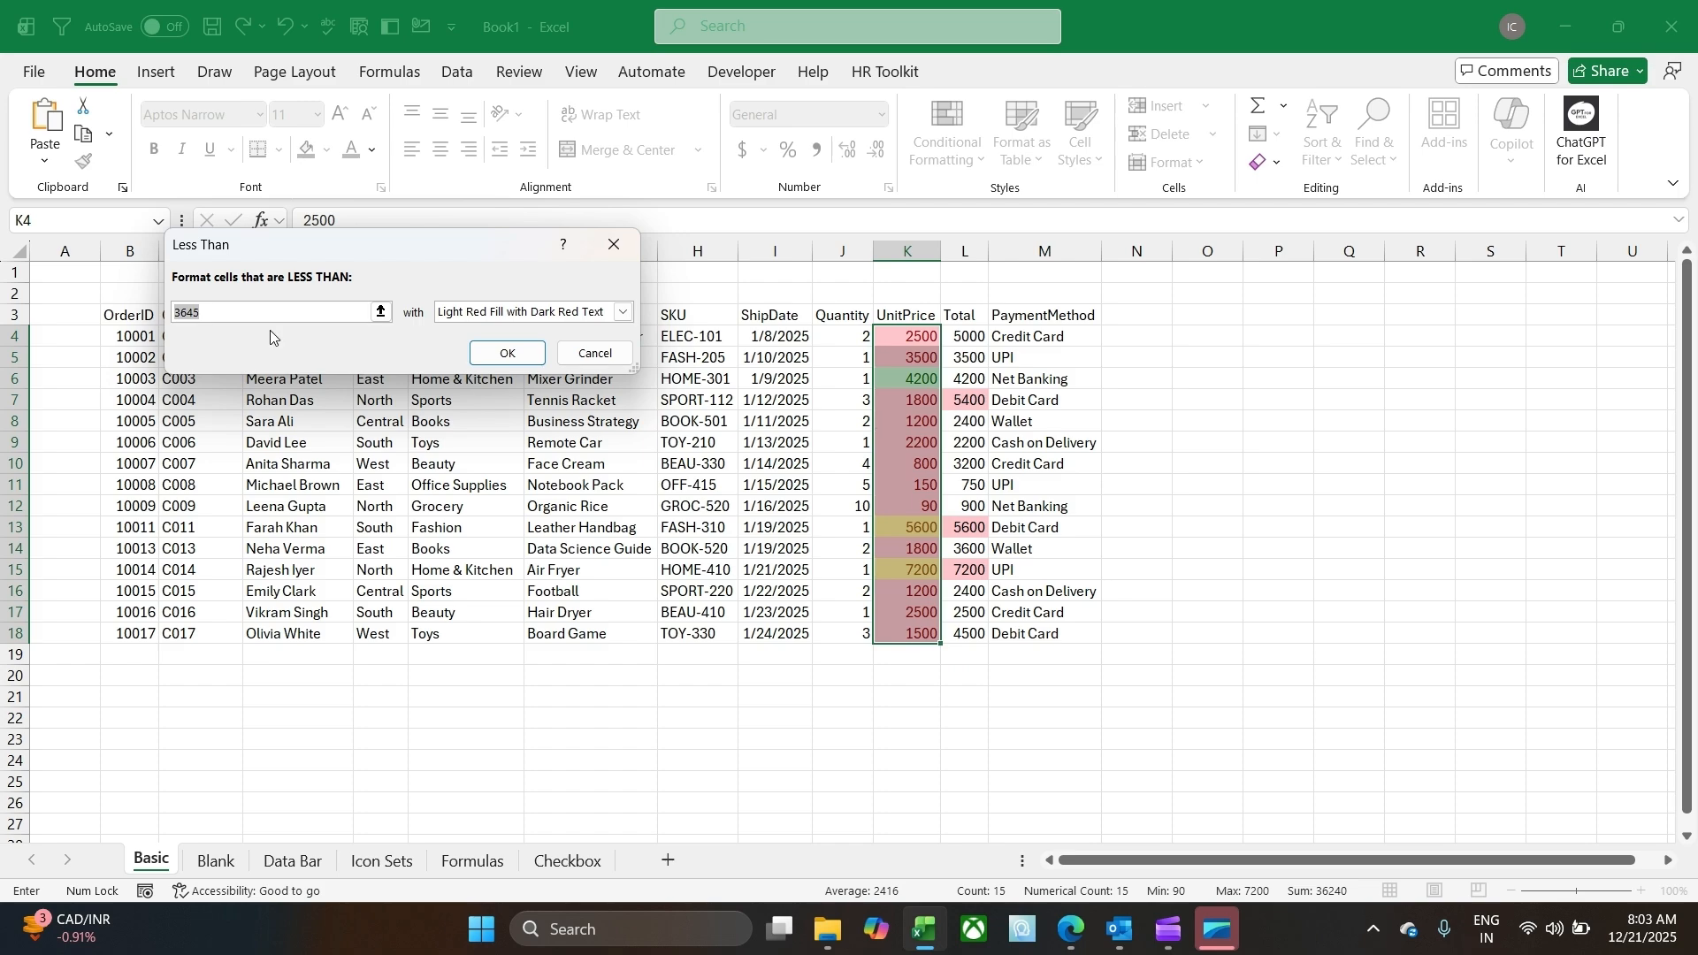
{"action": "type", "text": "2000"}
{"action": "left_click", "coordinate": [518, 314]}
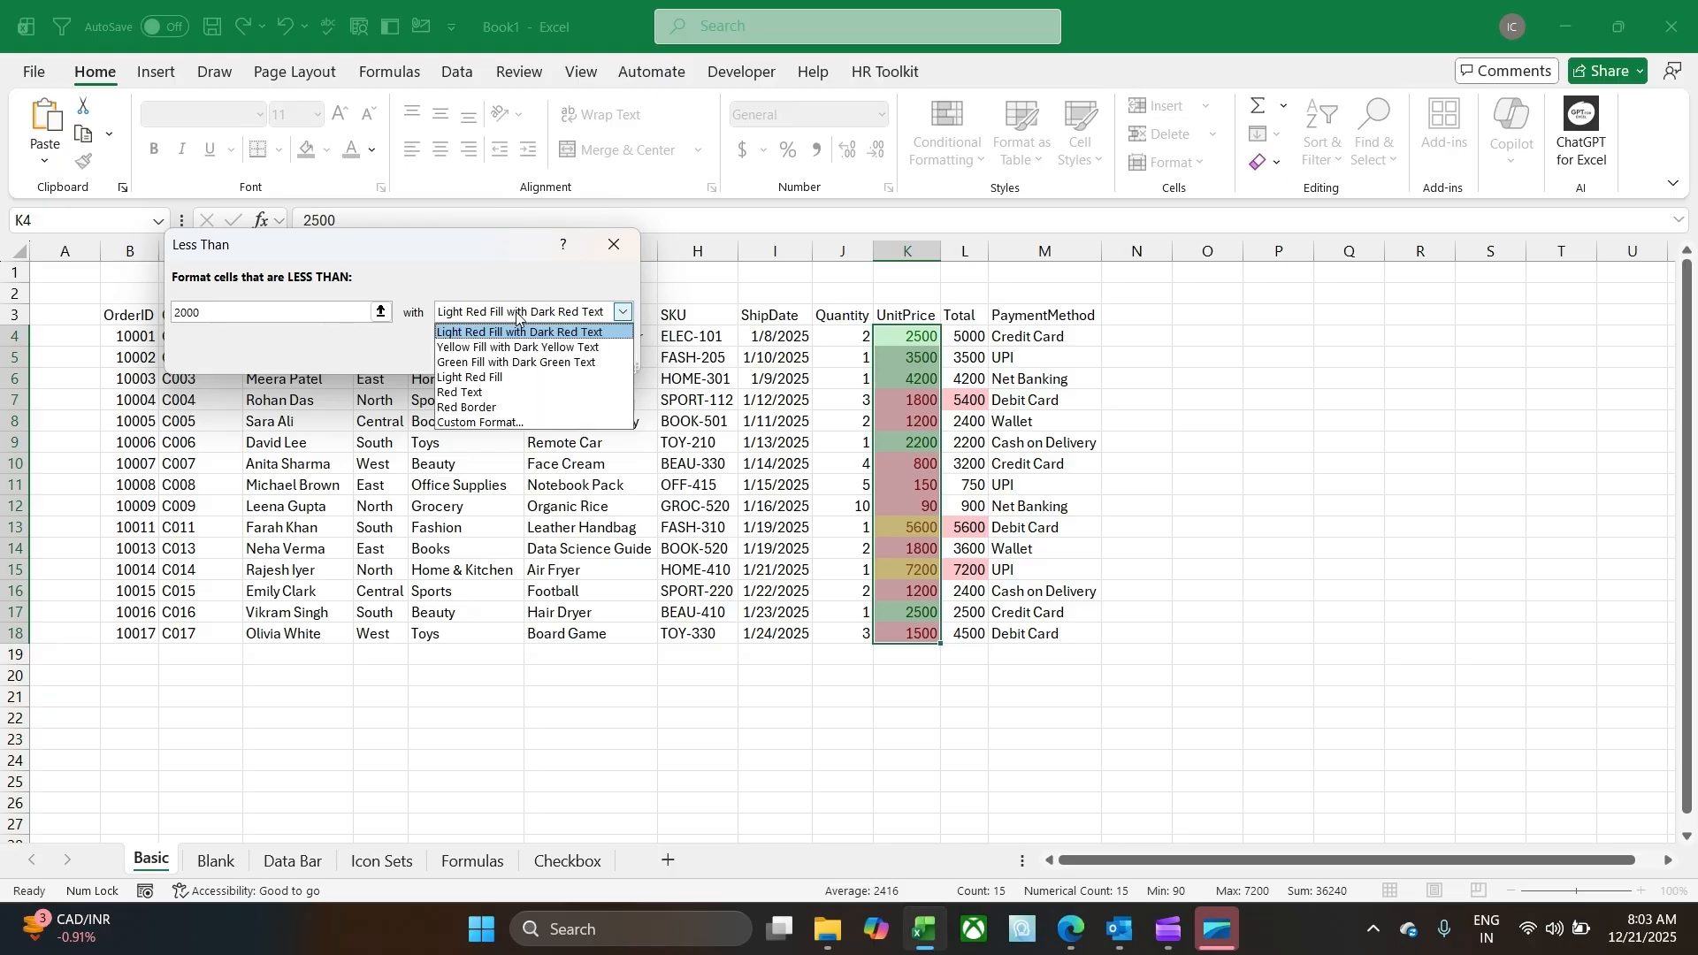
{"action": "left_click", "coordinate": [529, 423]}
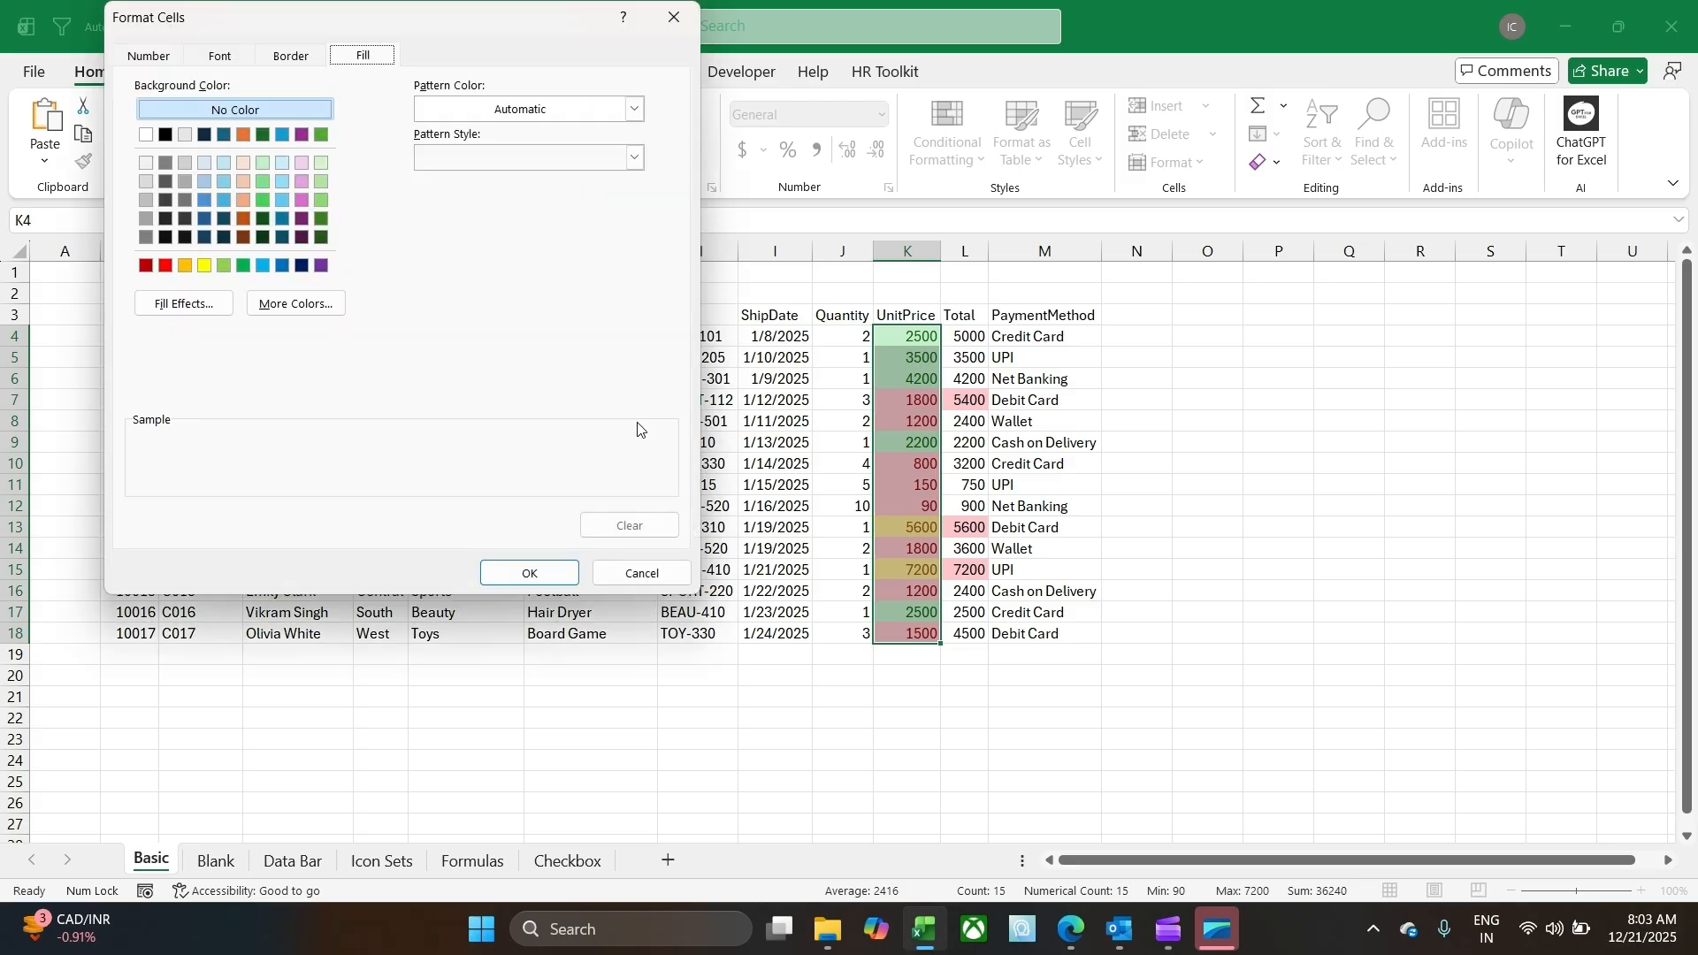
{"action": "left_click", "coordinate": [283, 165]}
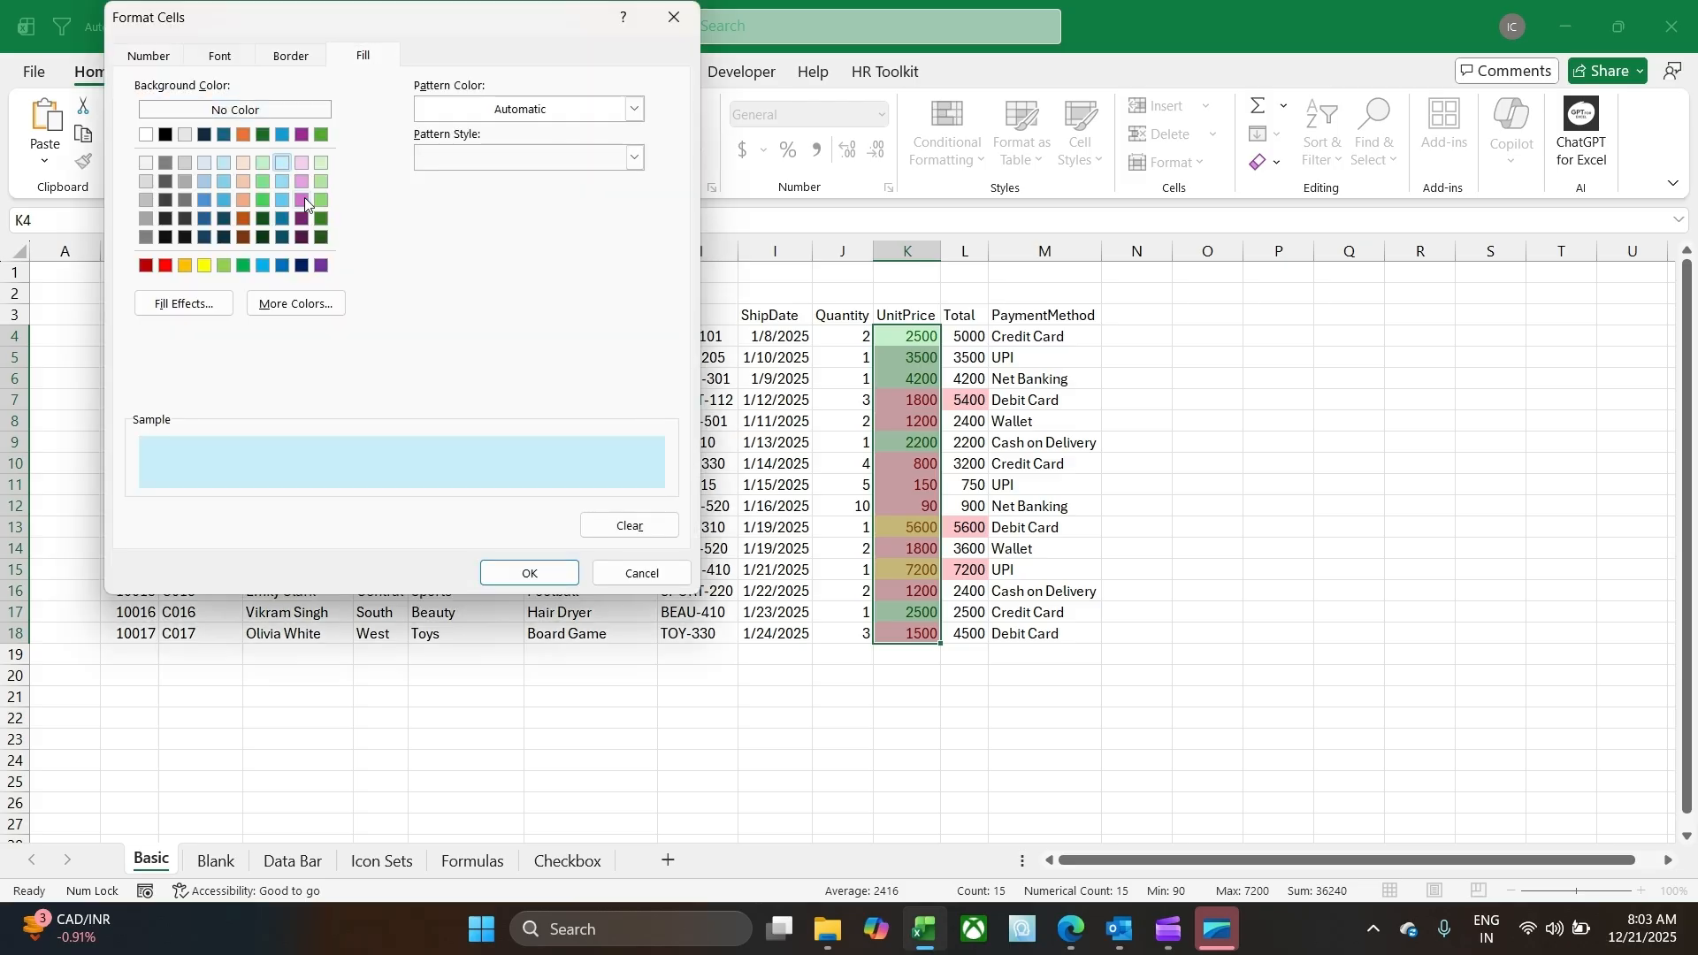
{"action": "left_click", "coordinate": [527, 573]}
{"action": "key", "text": "Return"}
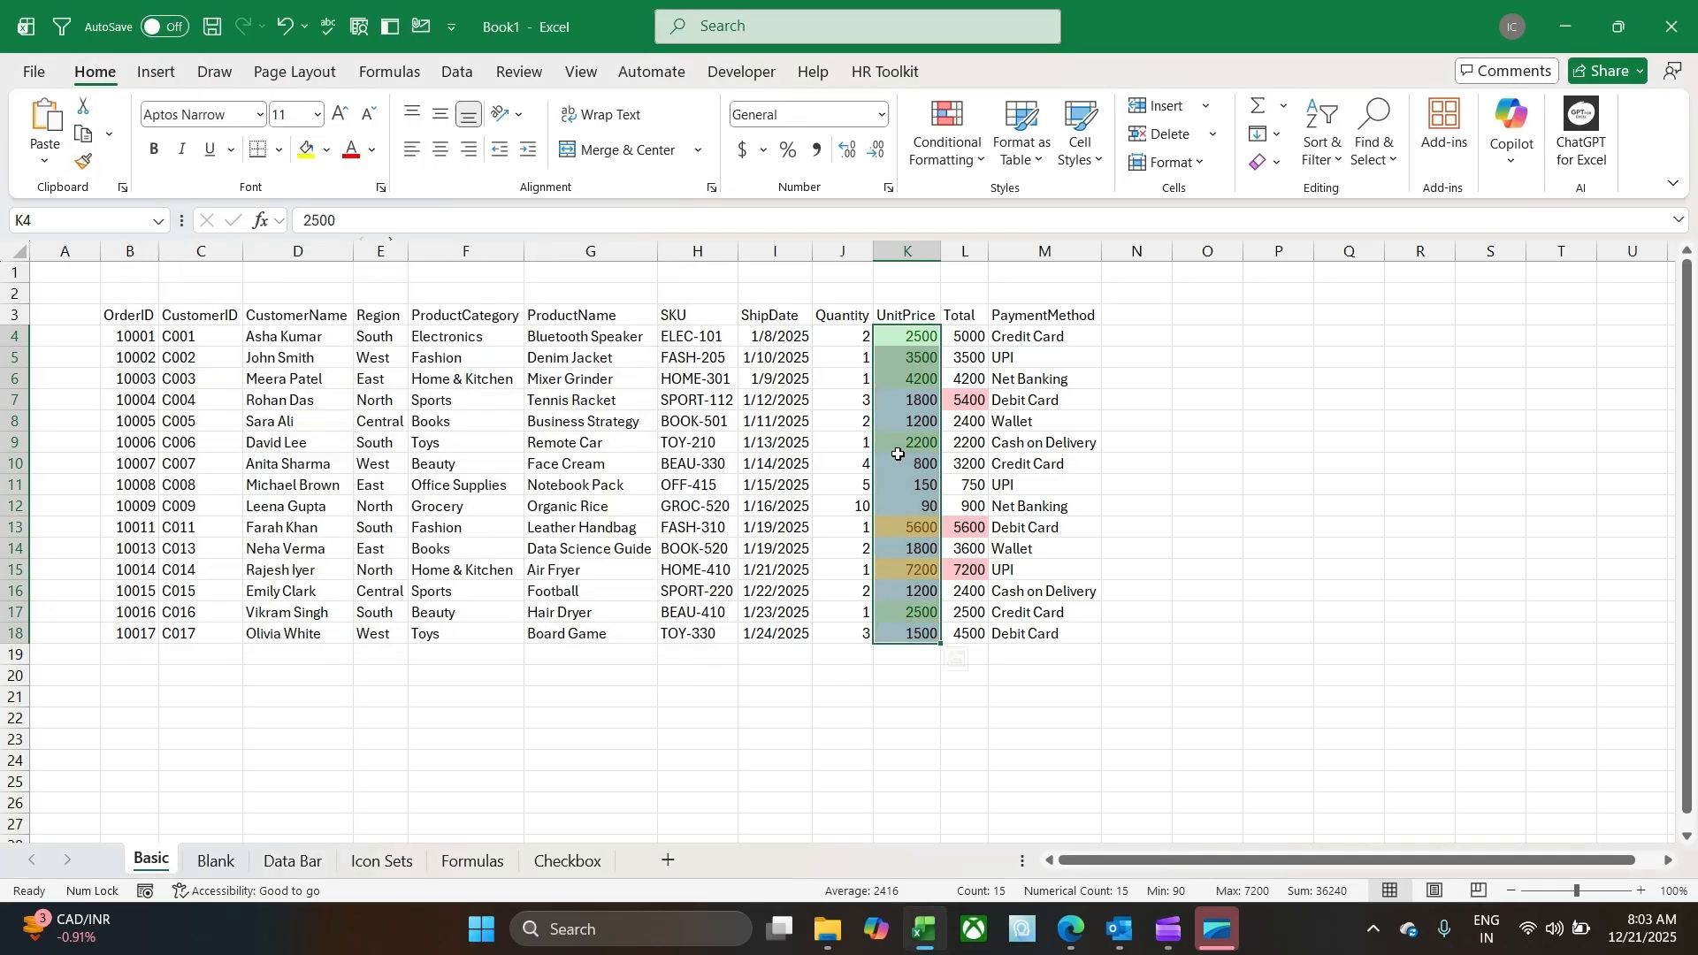
{"action": "left_click", "coordinate": [1226, 497]}
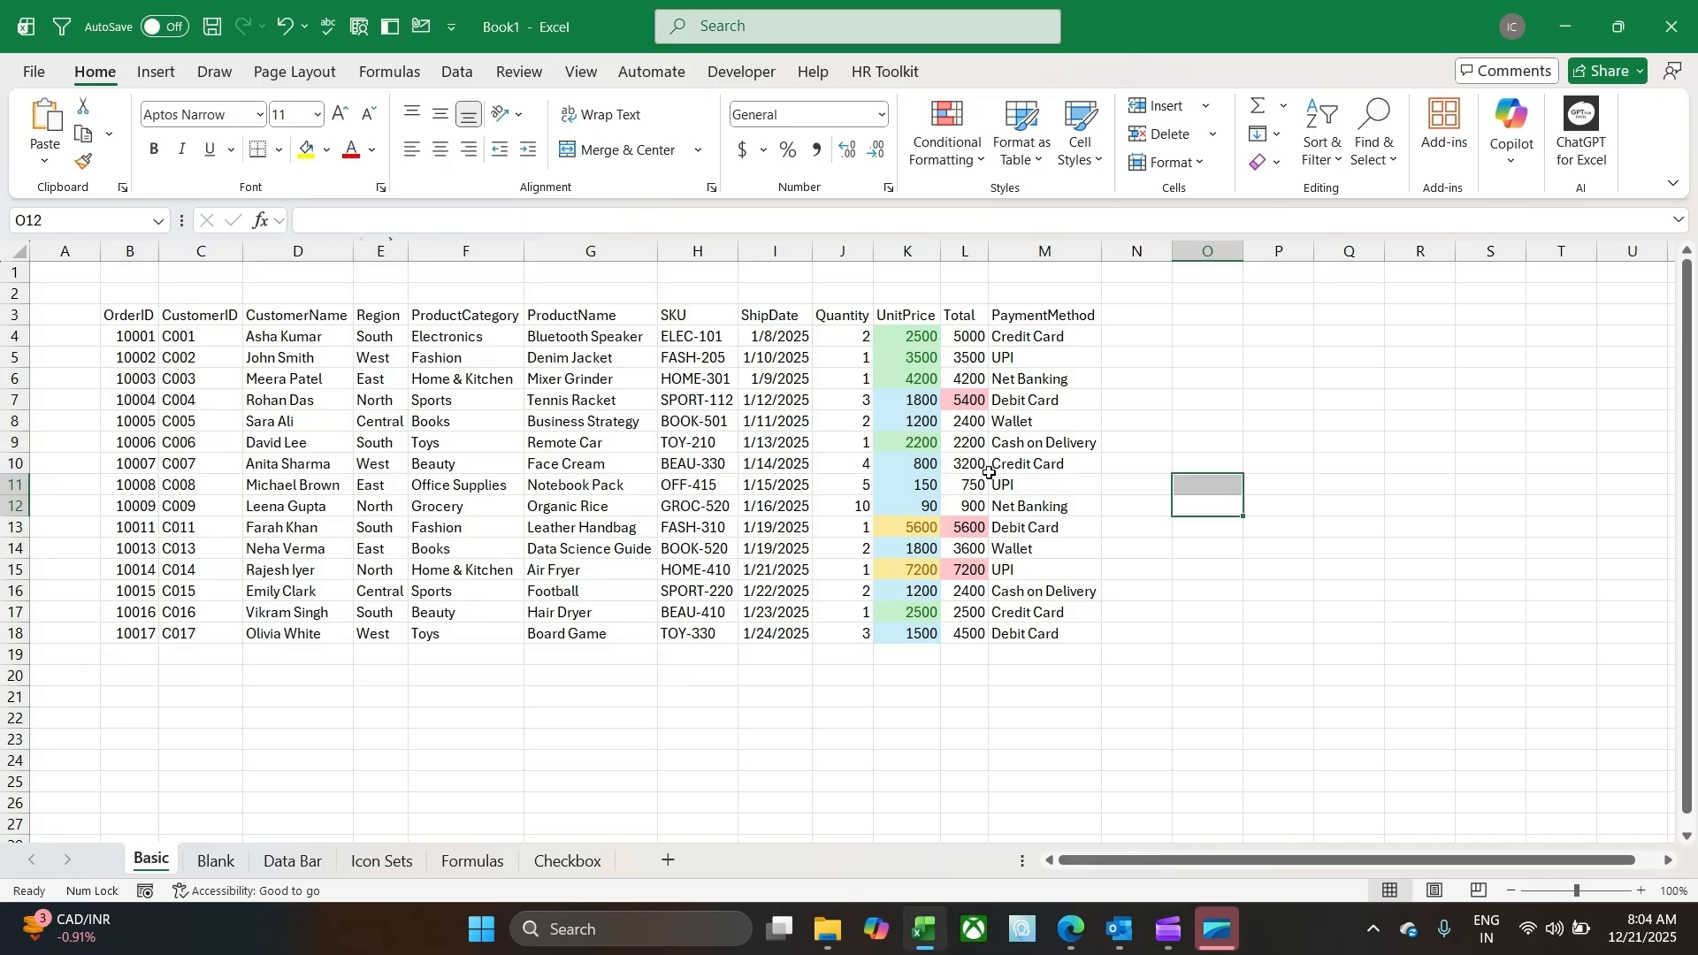
Step: Turn on filters for the order table and filter UnitPrice by the yellow cell color
{"action": "left_click", "coordinate": [895, 317]}
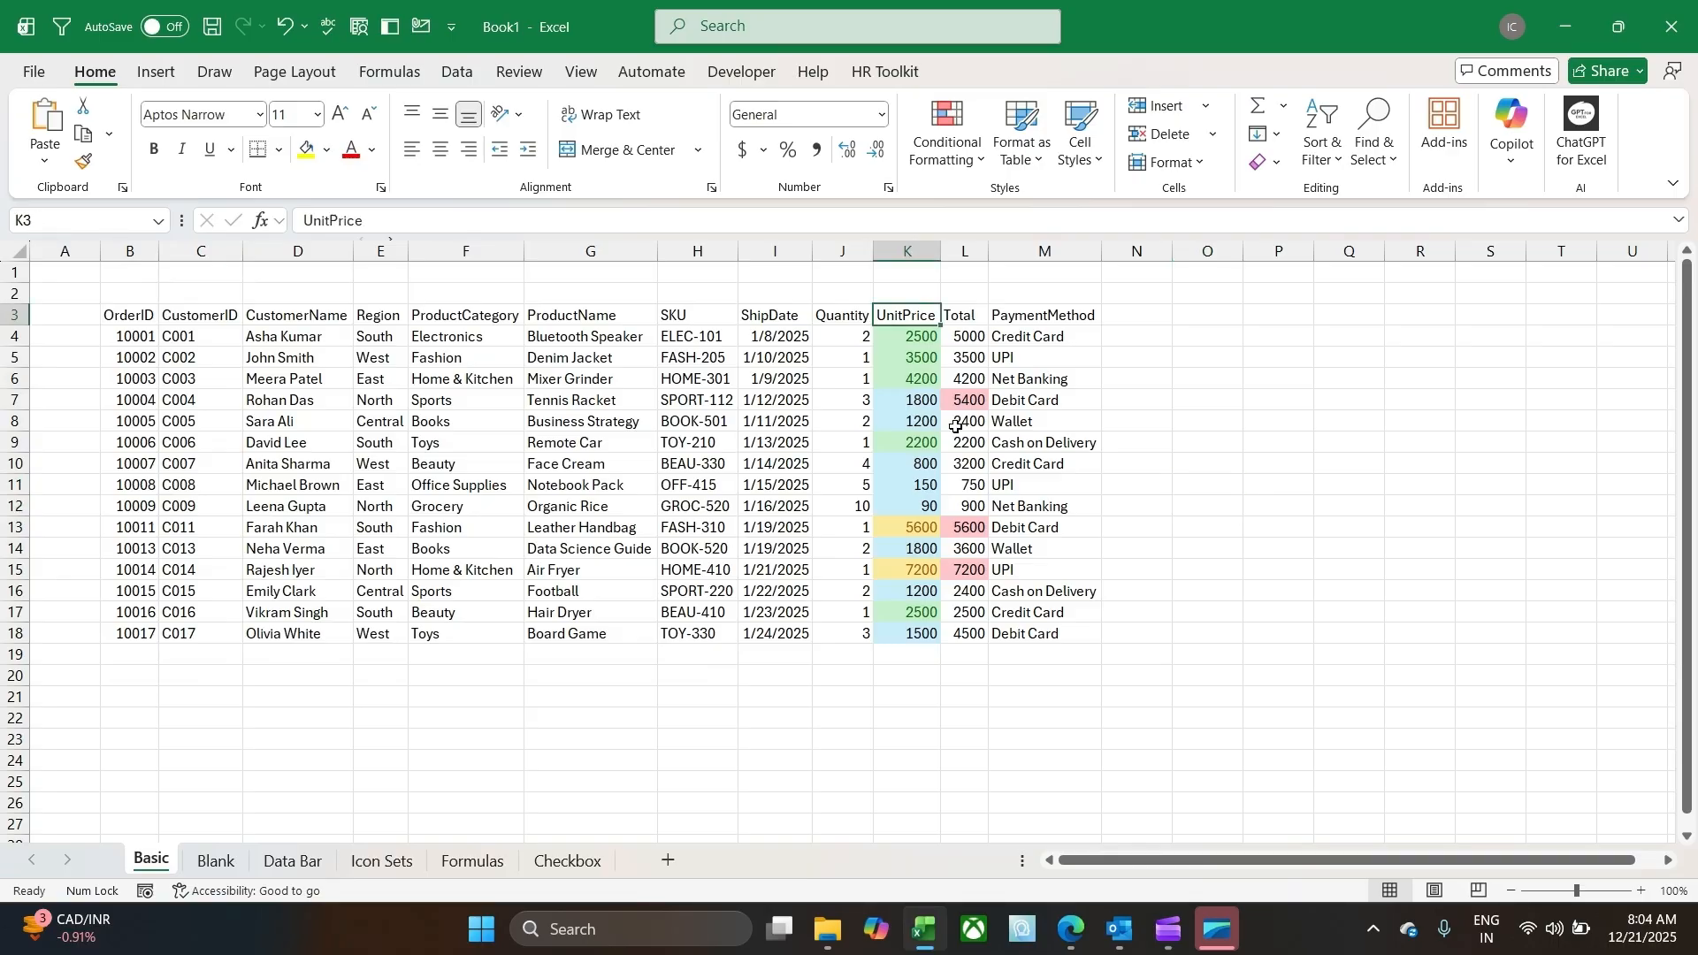
{"action": "key", "text": "ctrl+shift+l"}
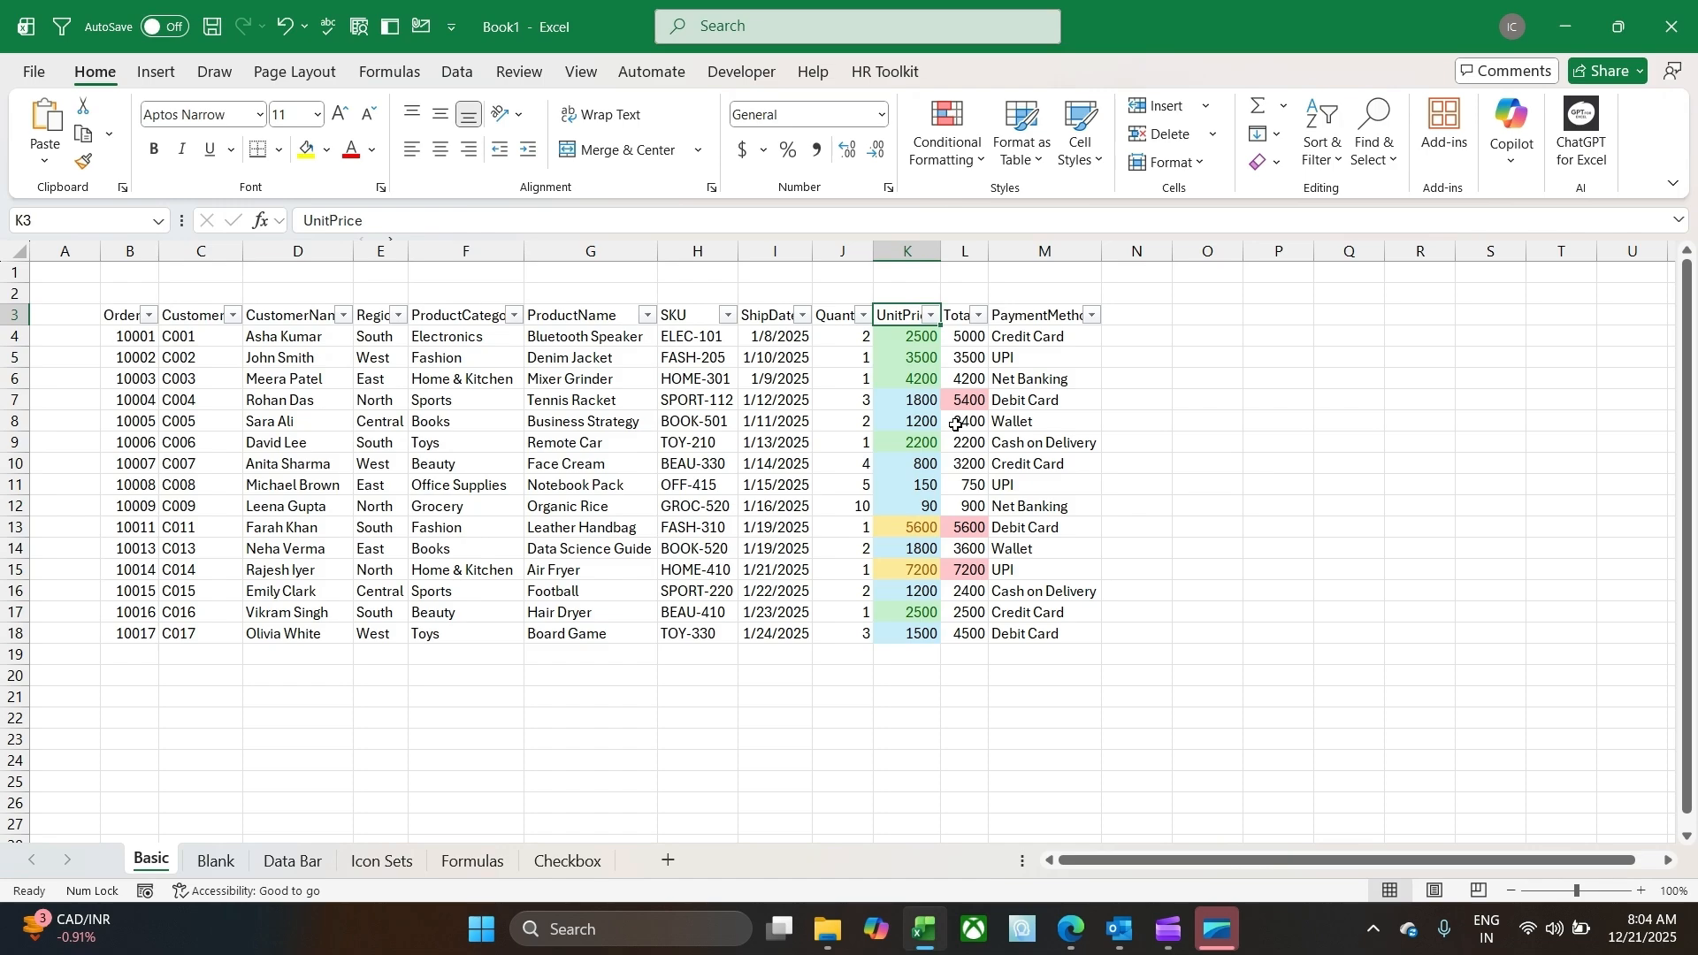
{"action": "left_click", "coordinate": [931, 315]}
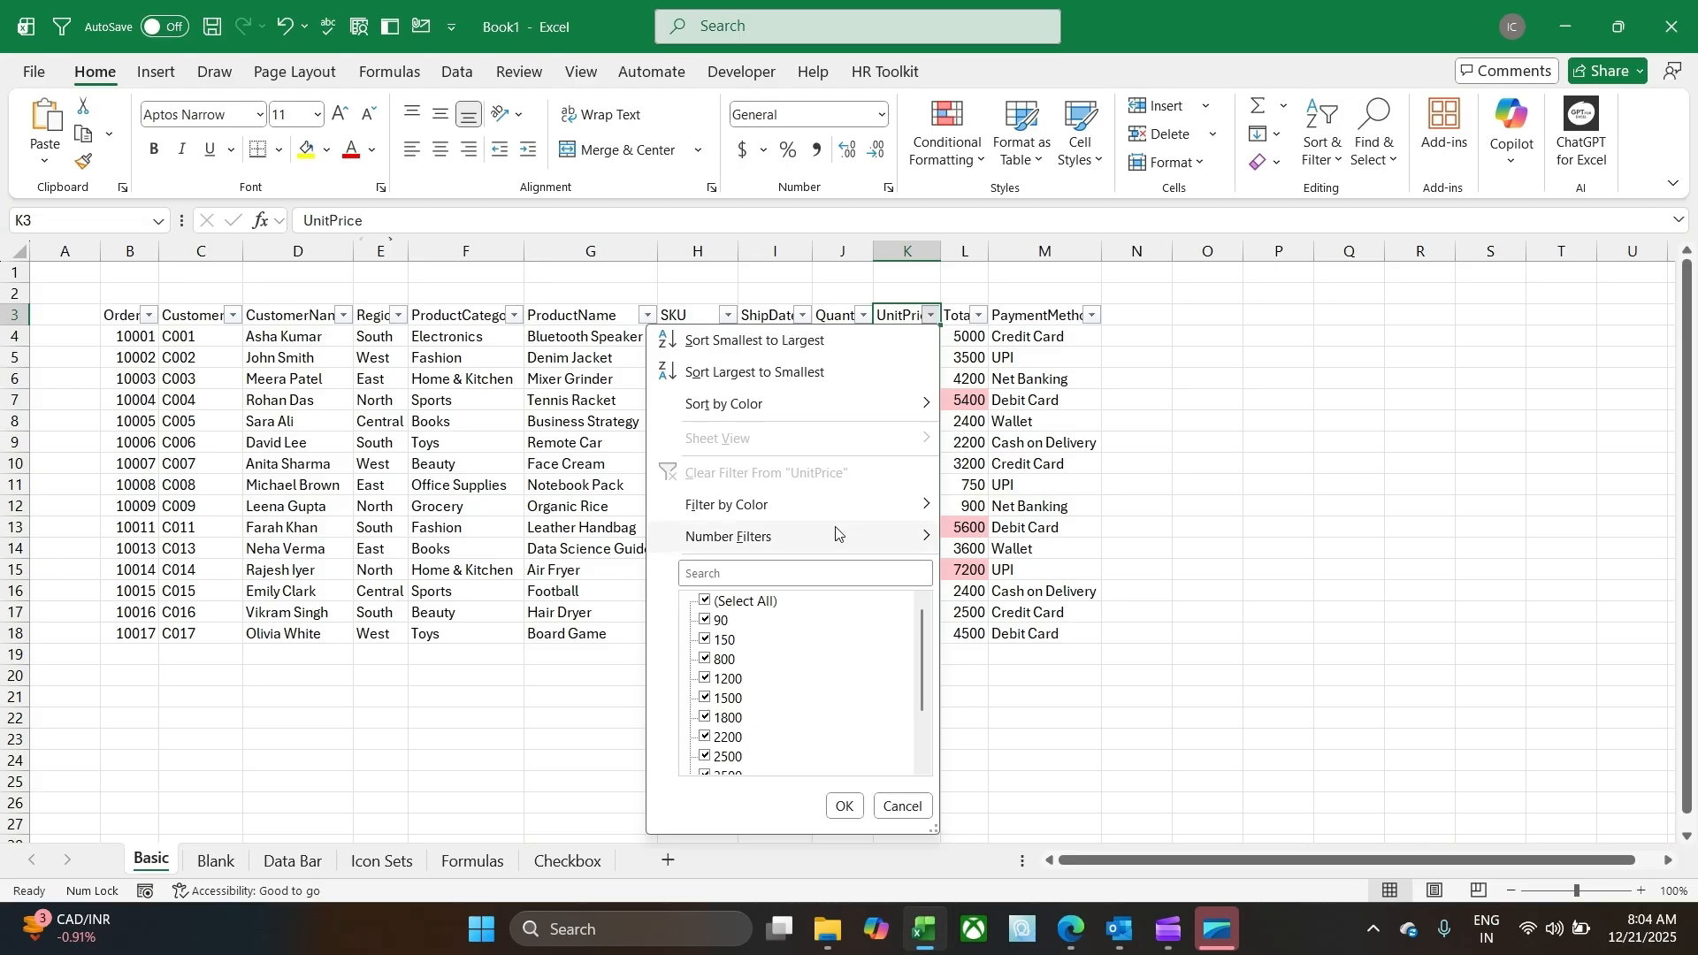
{"action": "mouse_move", "coordinate": [837, 506]}
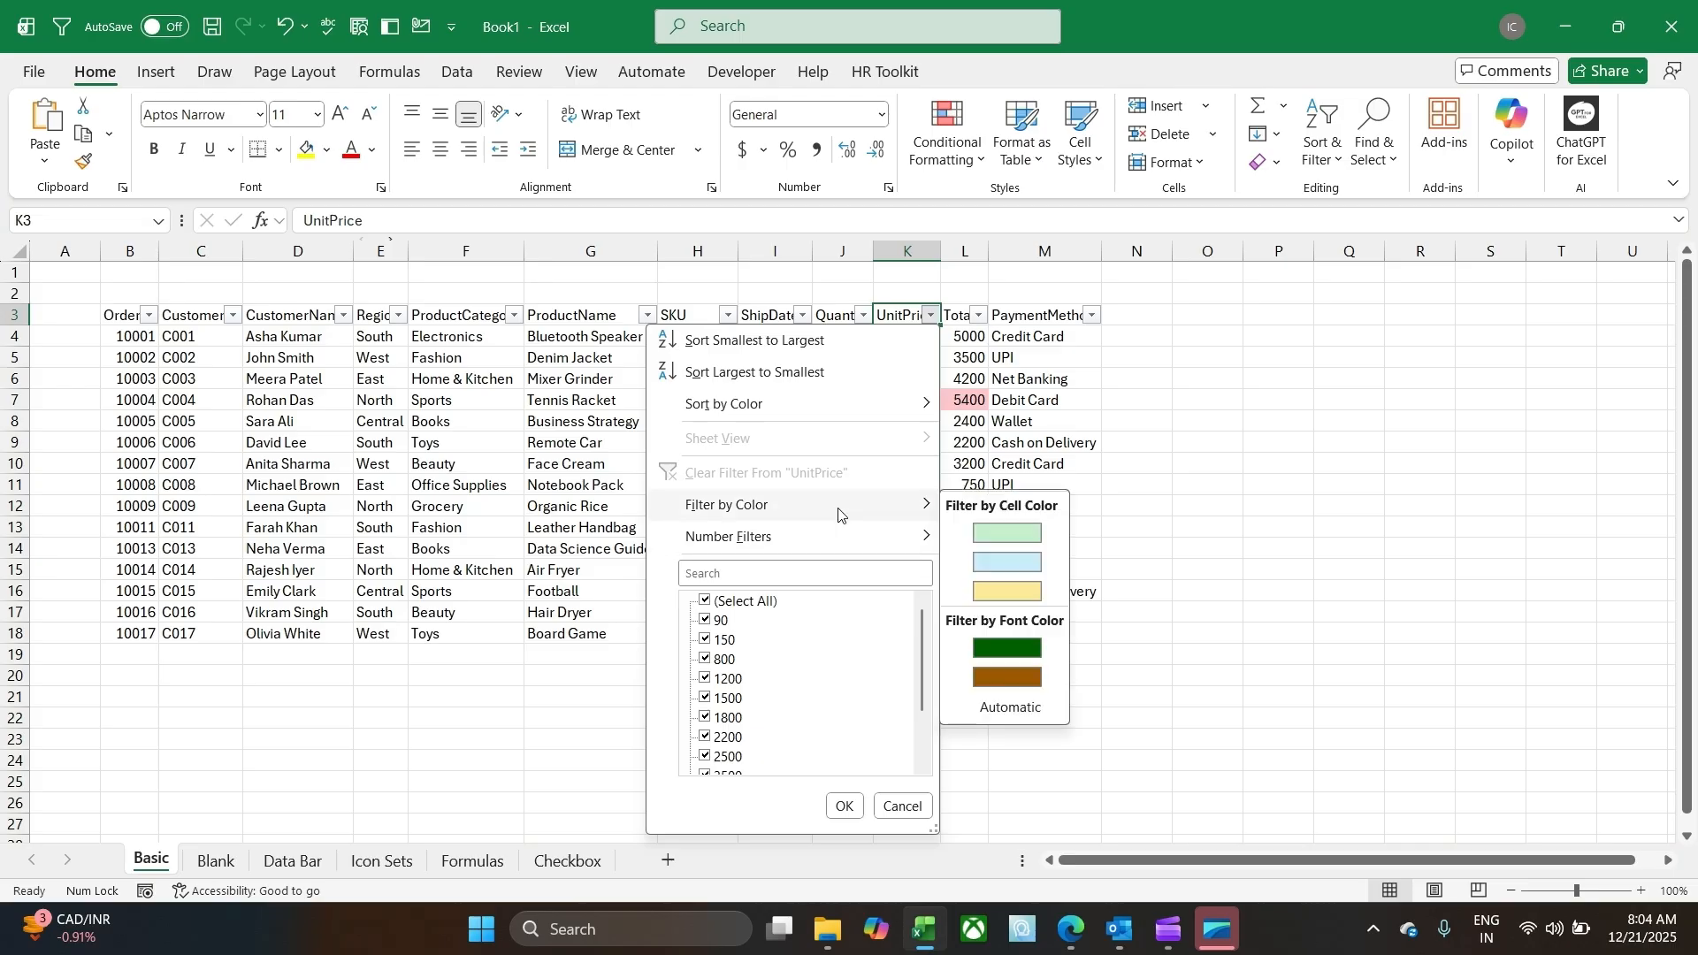
{"action": "left_click", "coordinate": [996, 590]}
Step: Switch the UnitPrice filter to the light blue cell color, and remove the filters from the table
{"action": "left_click", "coordinate": [932, 316]}
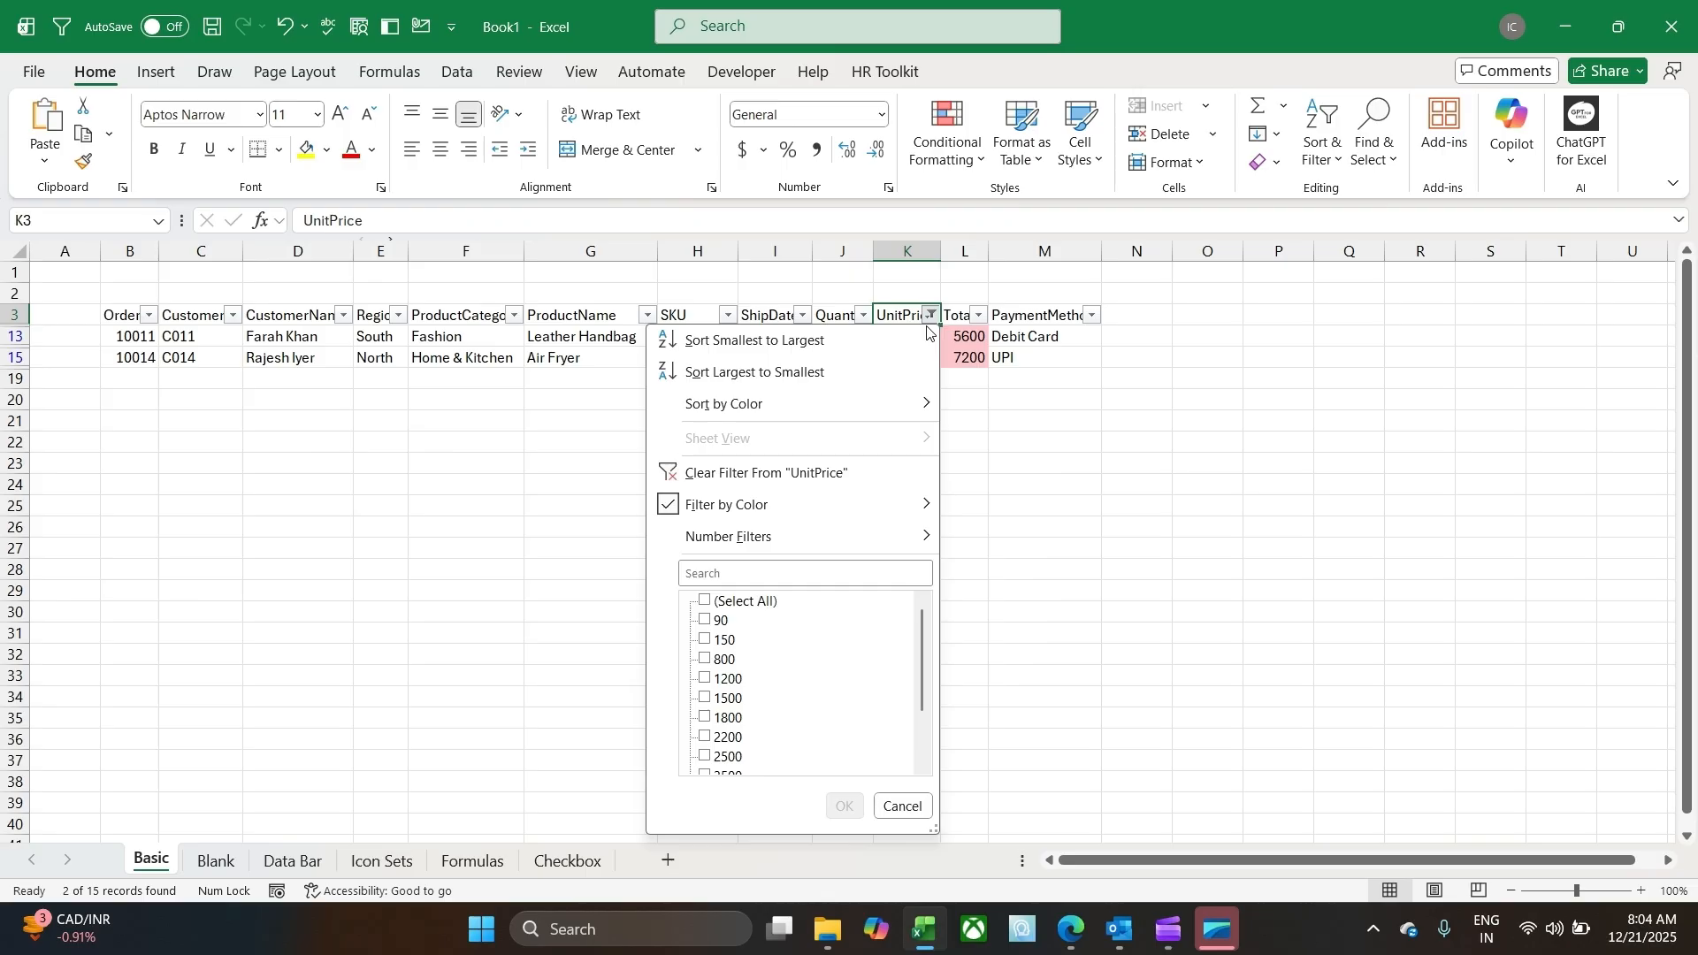
{"action": "mouse_move", "coordinate": [854, 525]}
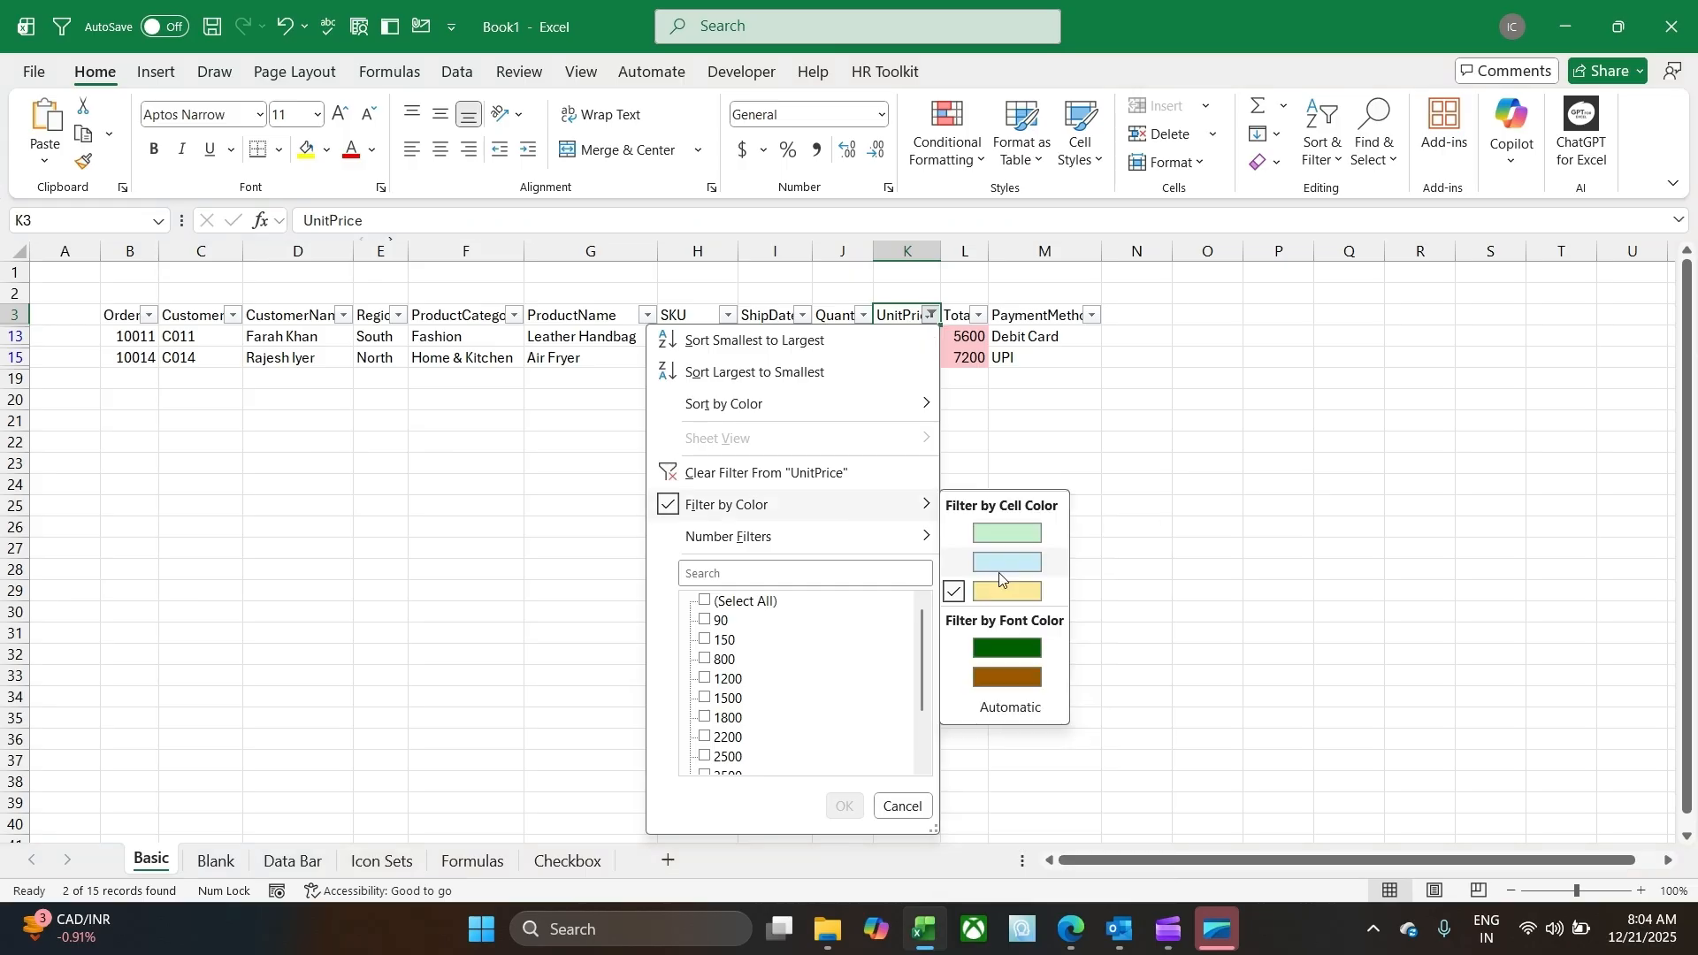
{"action": "left_click", "coordinate": [1000, 572]}
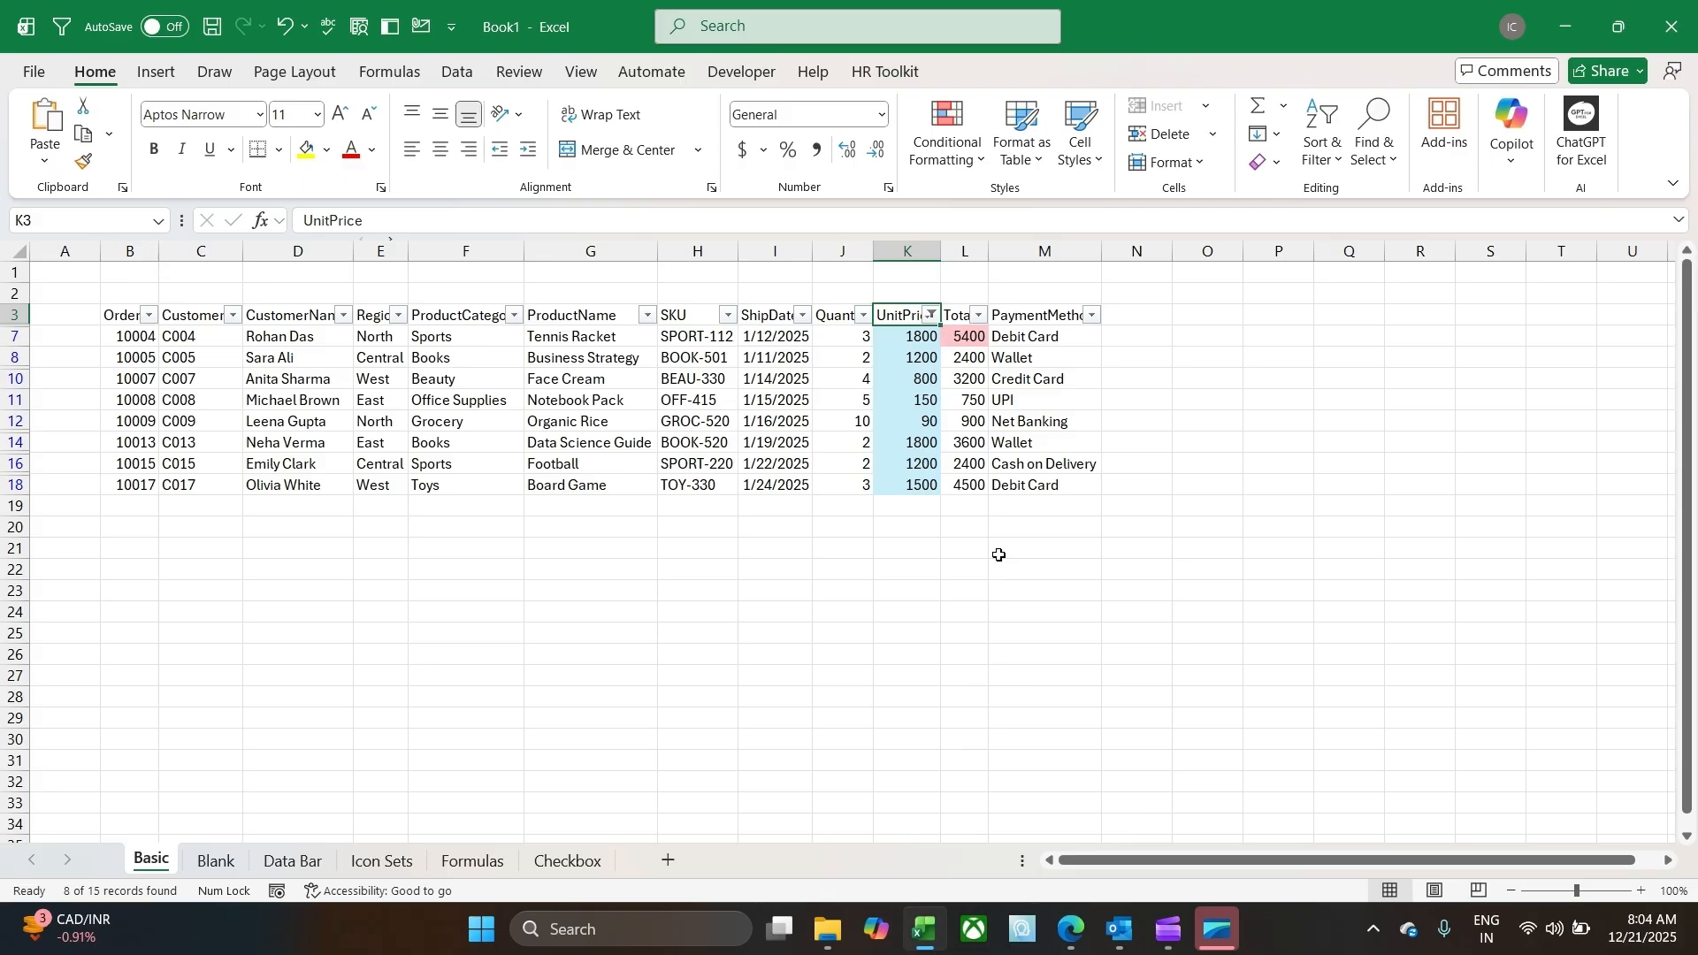
{"action": "key", "text": "ctrl+shift+l"}
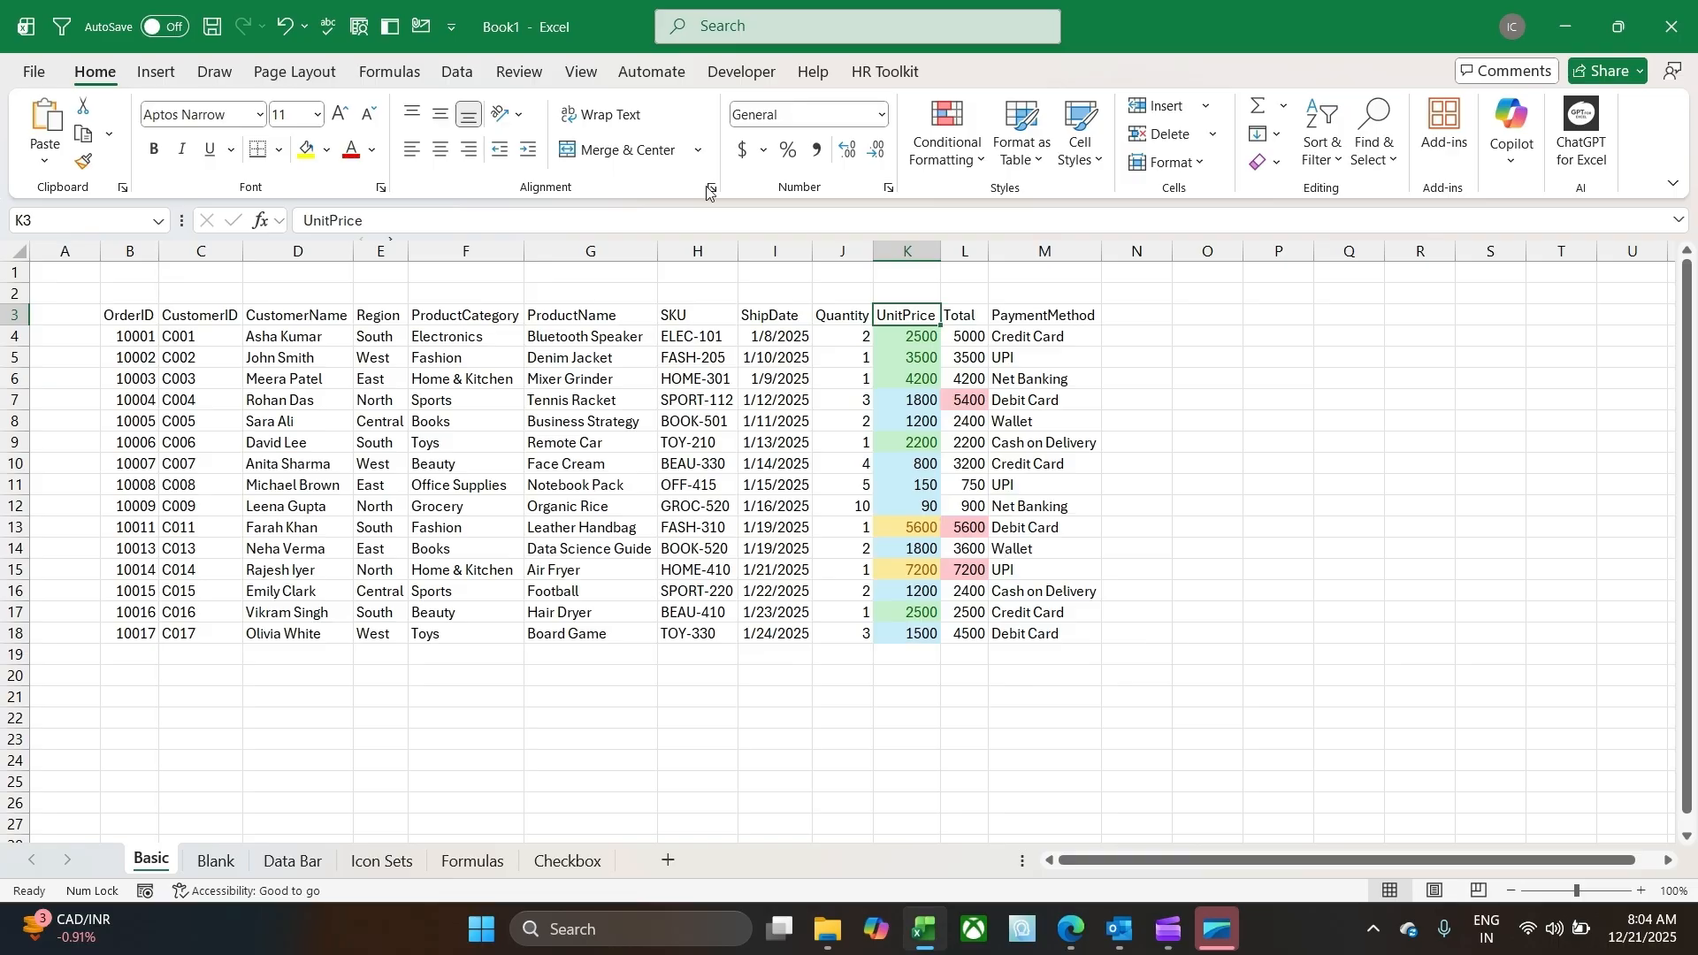
Step: Highlight duplicate ProductName values in G4:G18 with Light Red Fill with Dark Red Text
{"action": "left_click", "coordinate": [597, 340]}
{"action": "left_click_drag", "start_coordinate": [597, 341], "coordinate": [598, 633]}
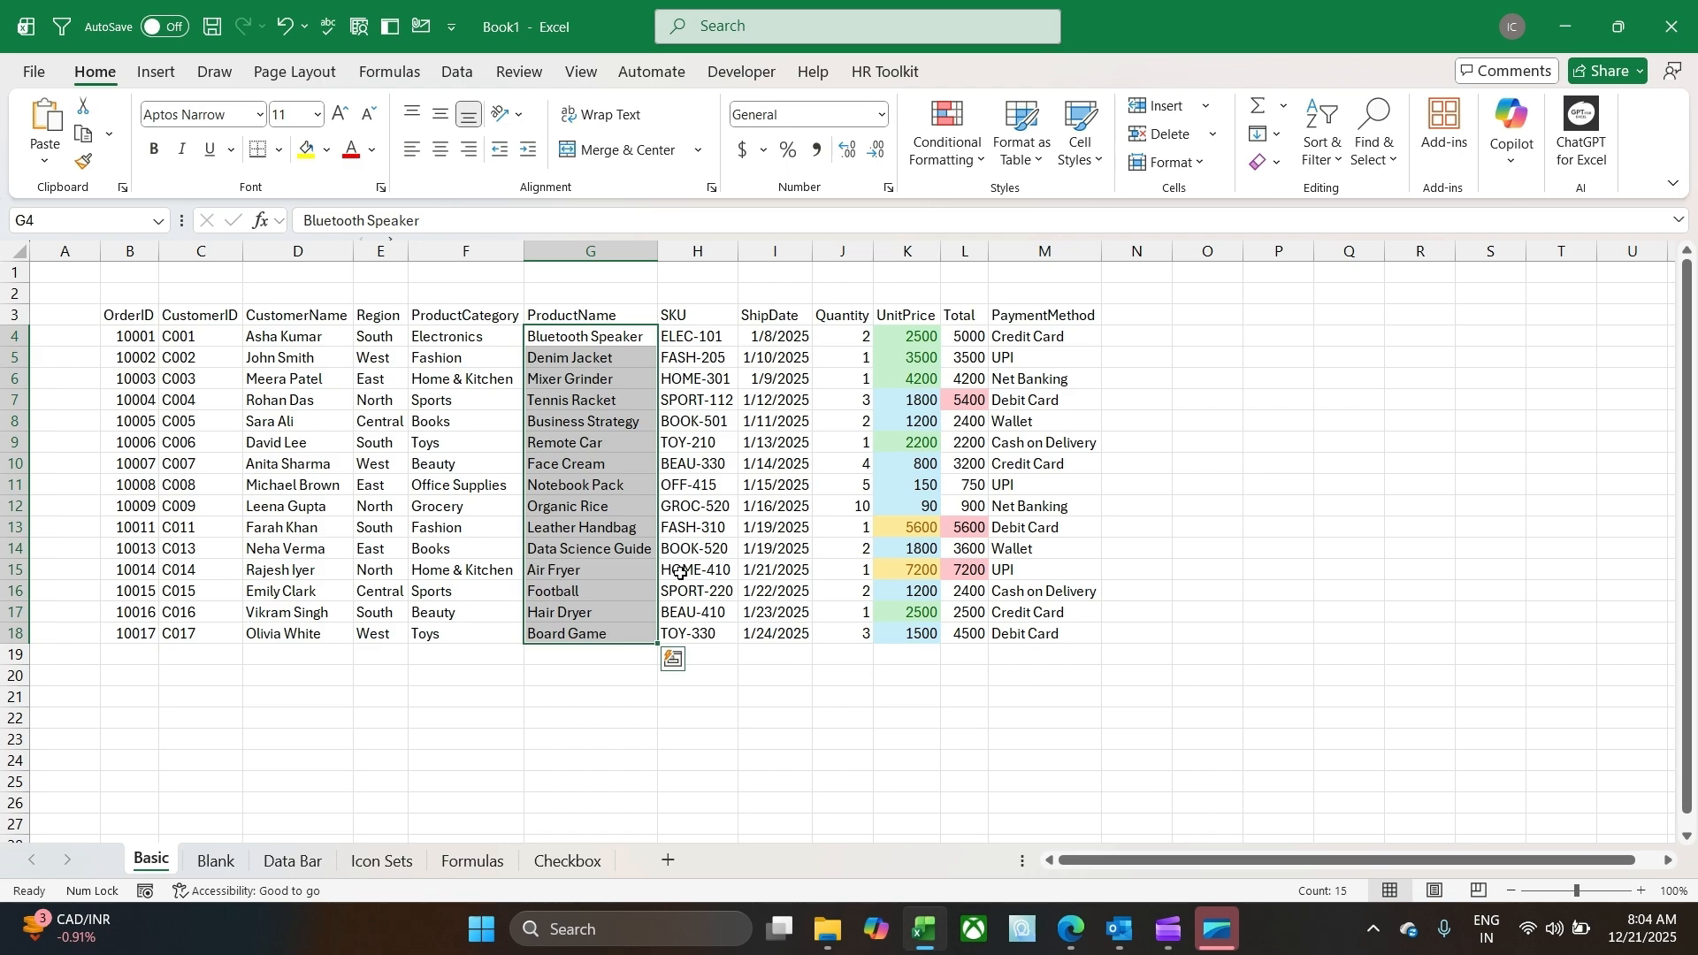
{"action": "left_click", "coordinate": [948, 149]}
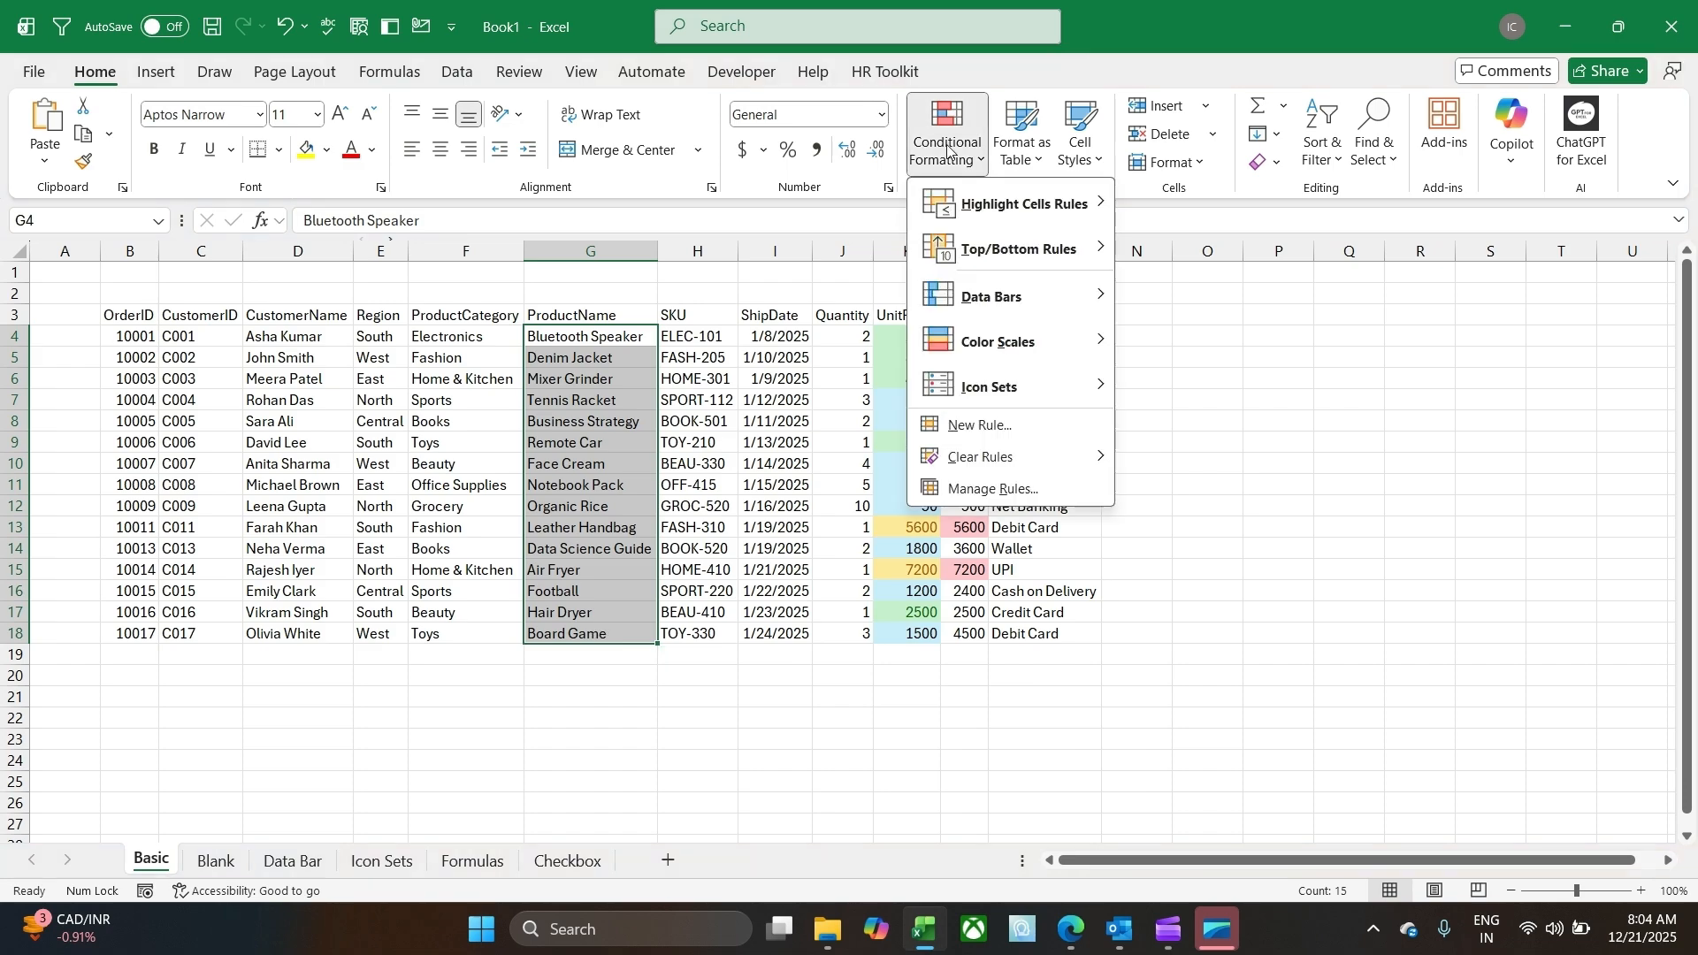
{"action": "mouse_move", "coordinate": [1039, 269]}
{"action": "mouse_move", "coordinate": [1079, 209]}
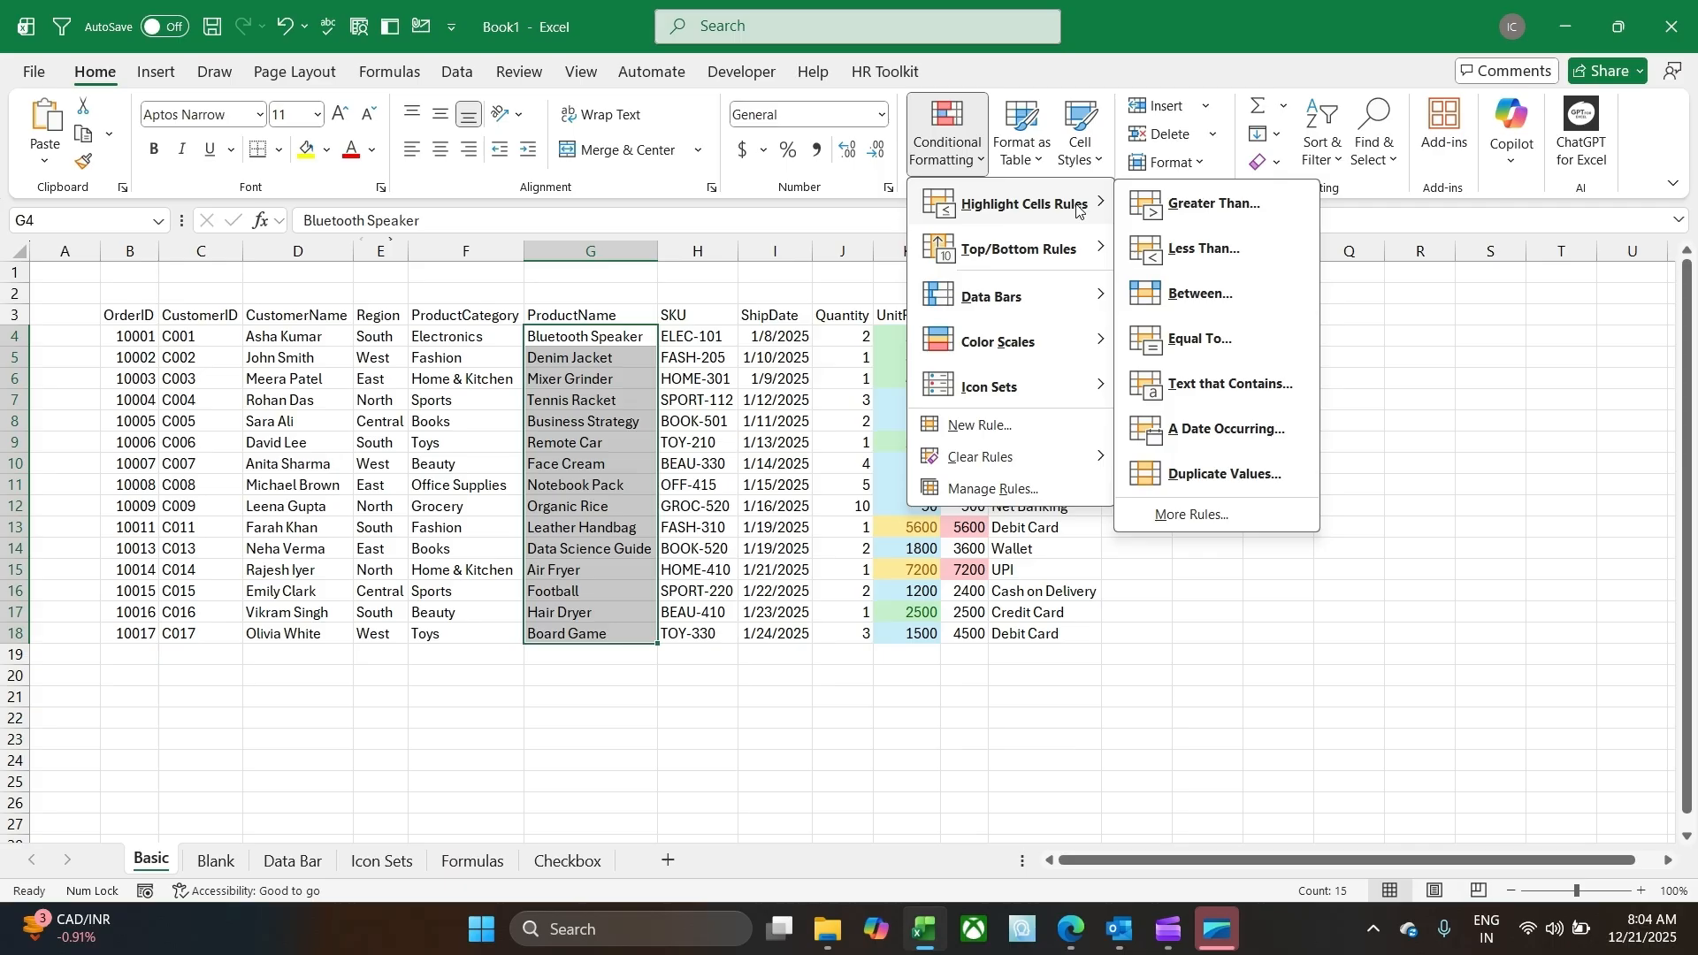
{"action": "left_click", "coordinate": [1255, 477]}
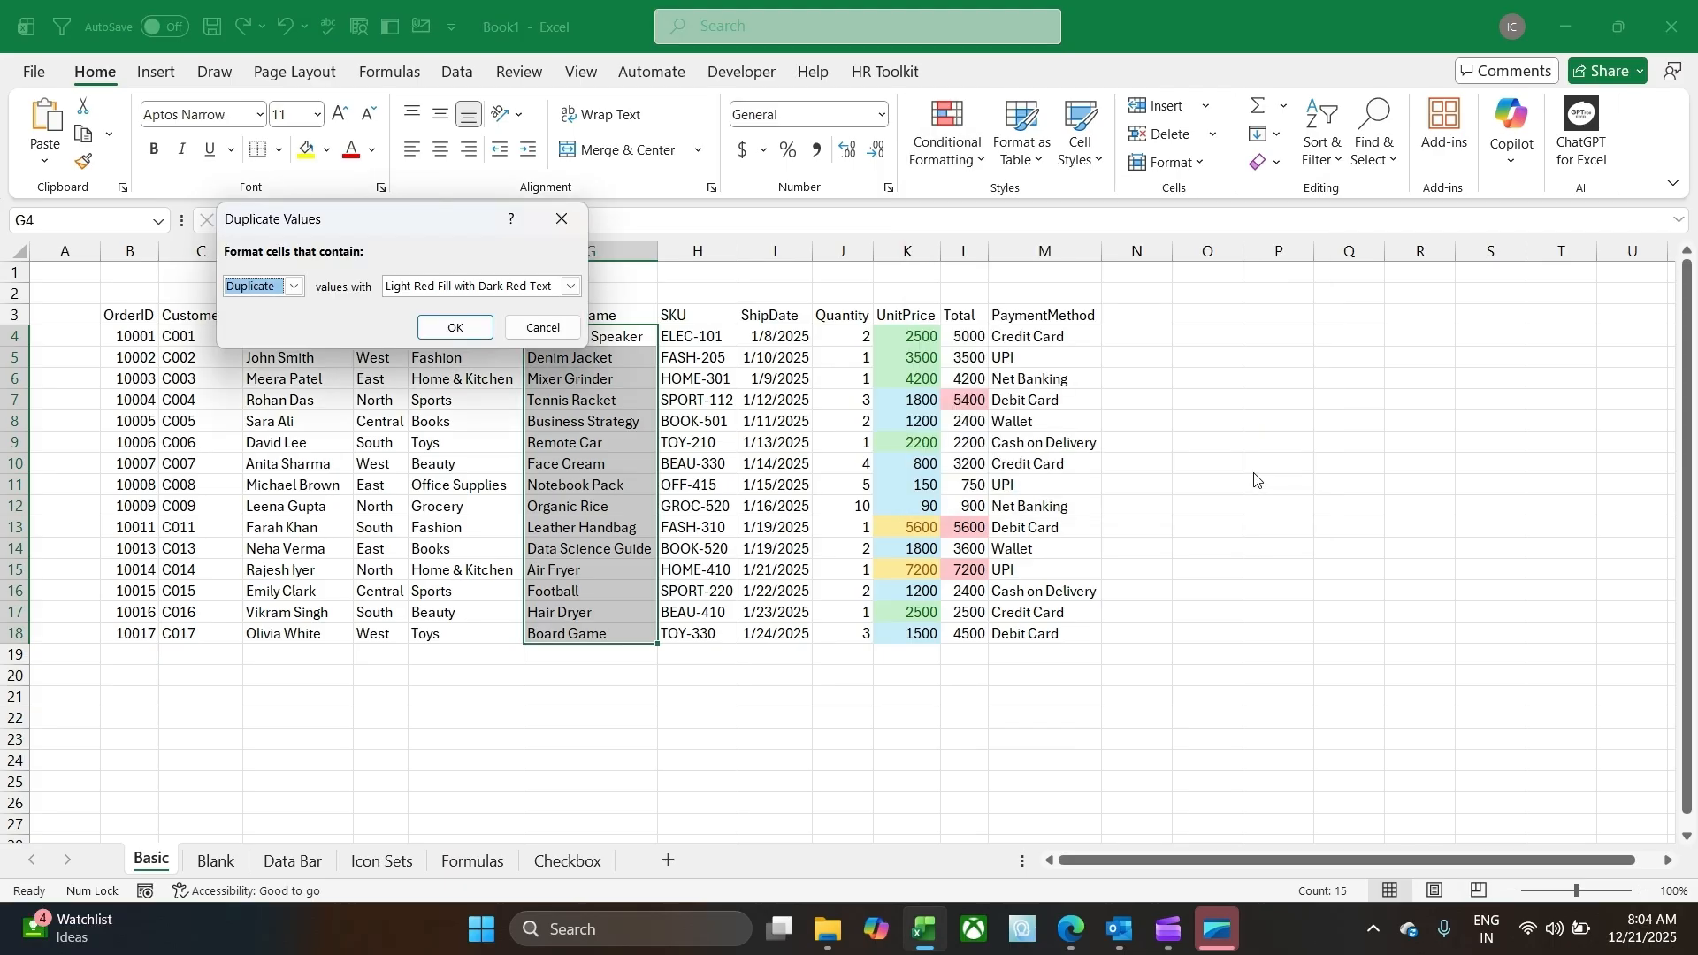
{"action": "left_click", "coordinate": [452, 329]}
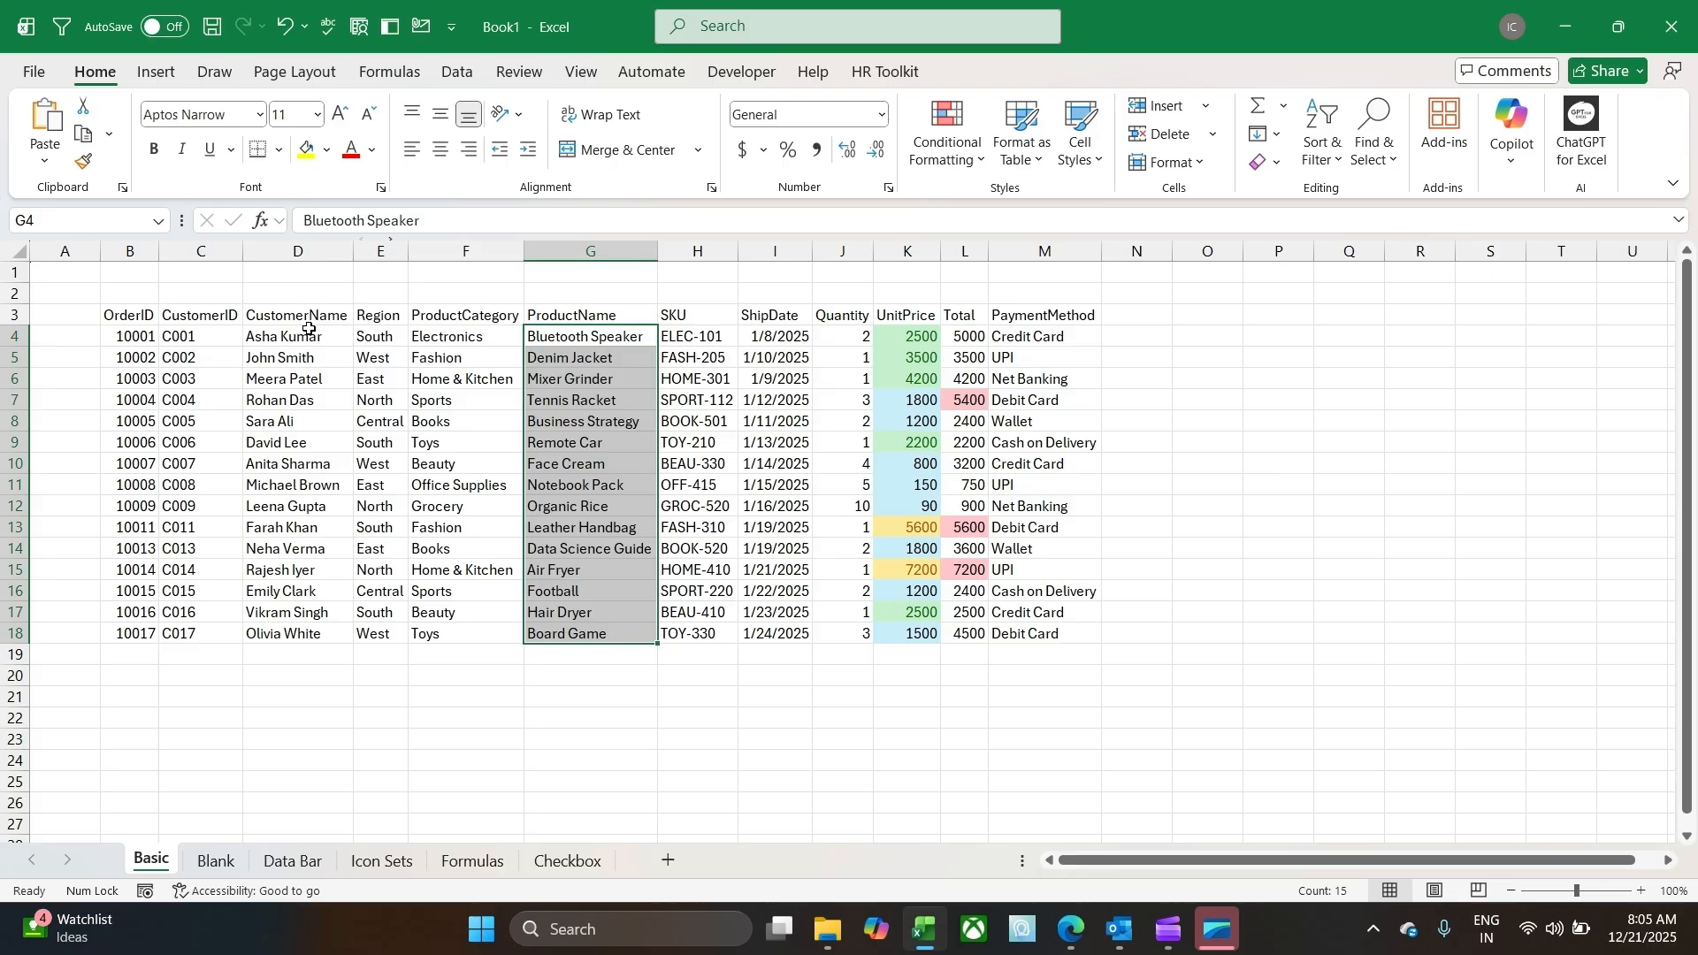
Step: Highlight duplicate CustomerName values in D4:D18 with Light Red Fill with Dark Red Text
{"action": "left_click_drag", "start_coordinate": [309, 336], "coordinate": [310, 626]}
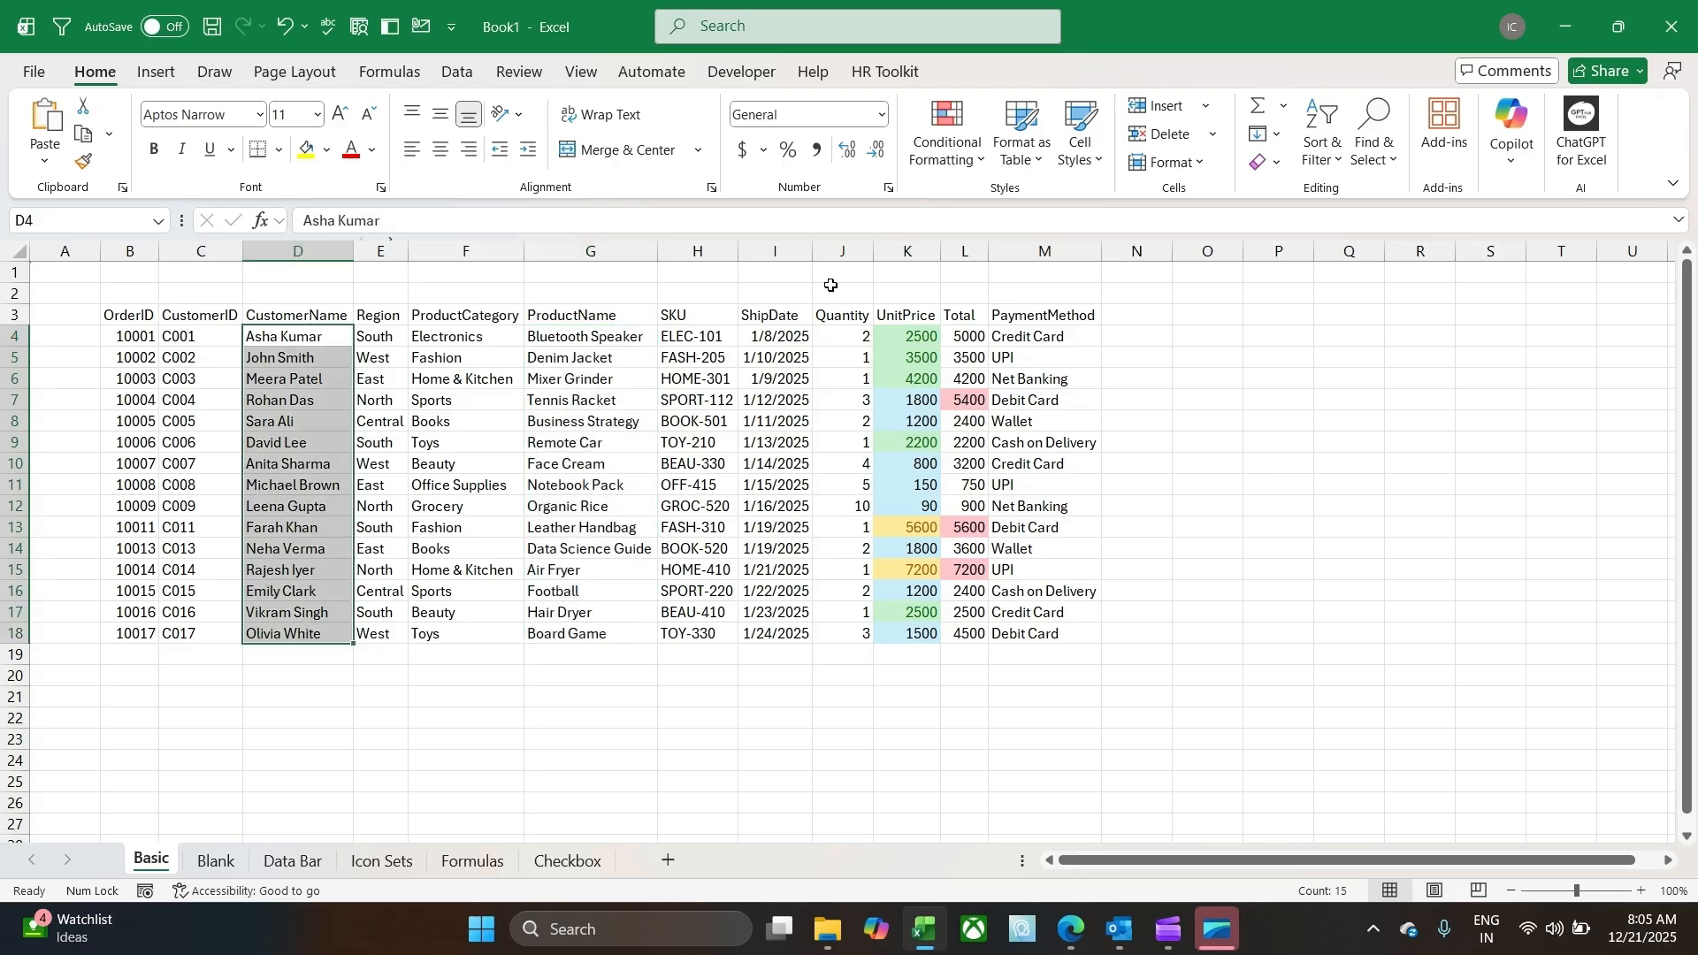
{"action": "left_click", "coordinate": [986, 163]}
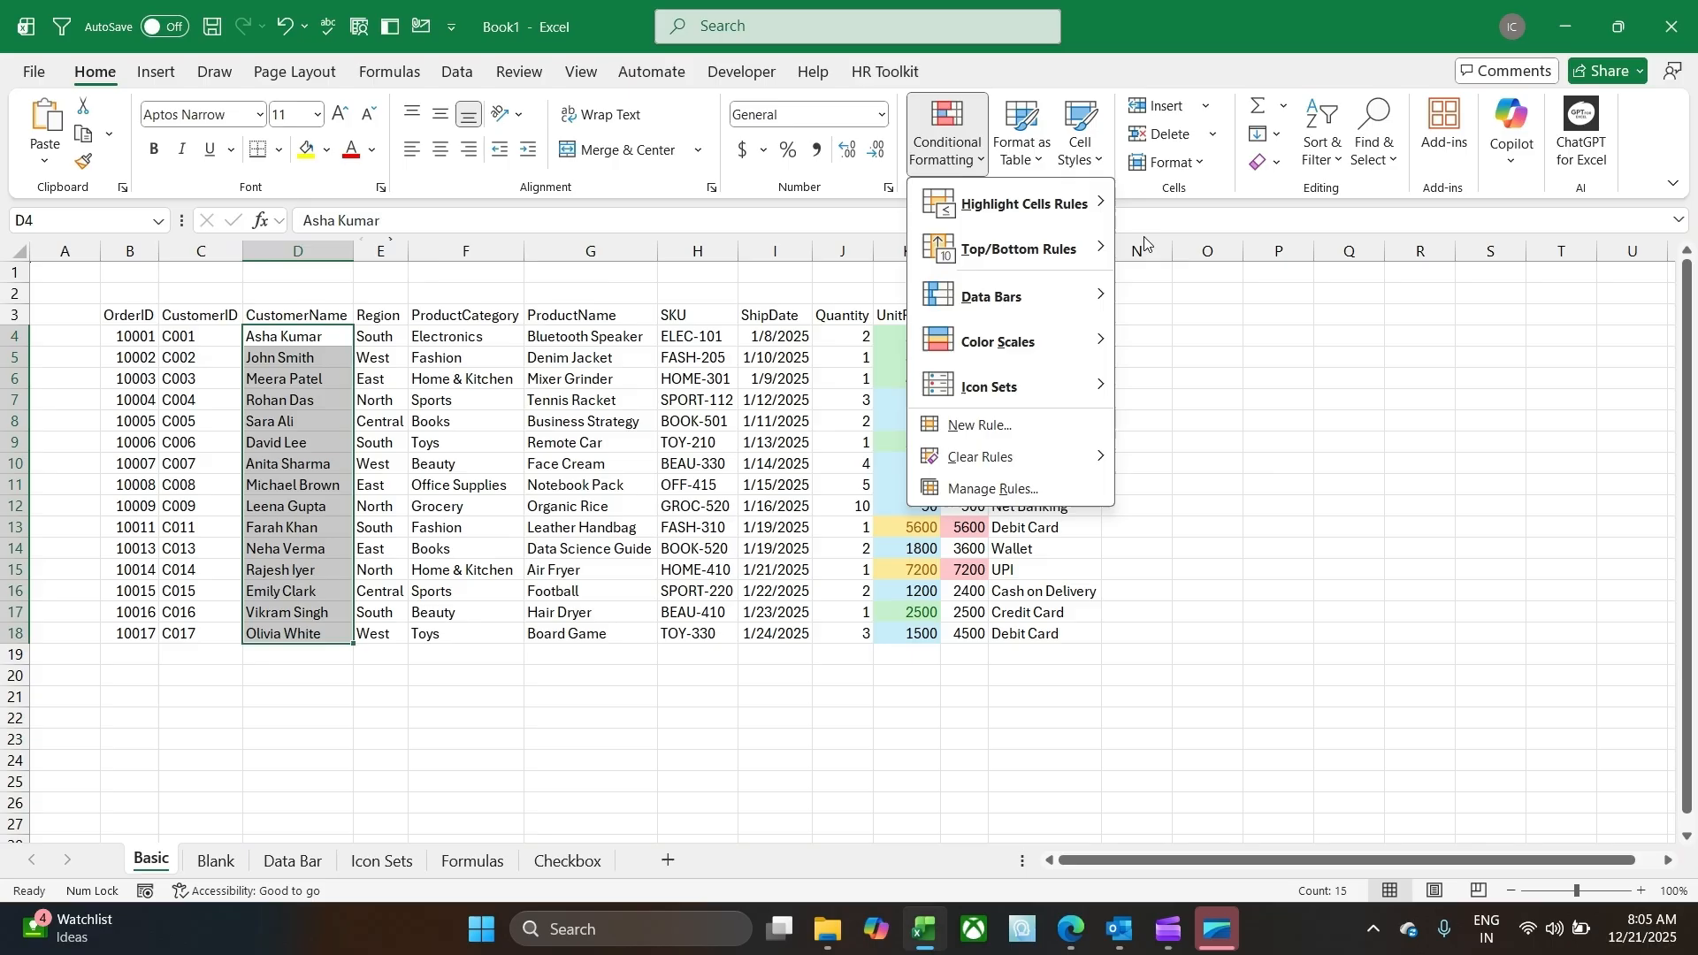
{"action": "mouse_move", "coordinate": [1061, 205]}
{"action": "left_click", "coordinate": [1238, 477]}
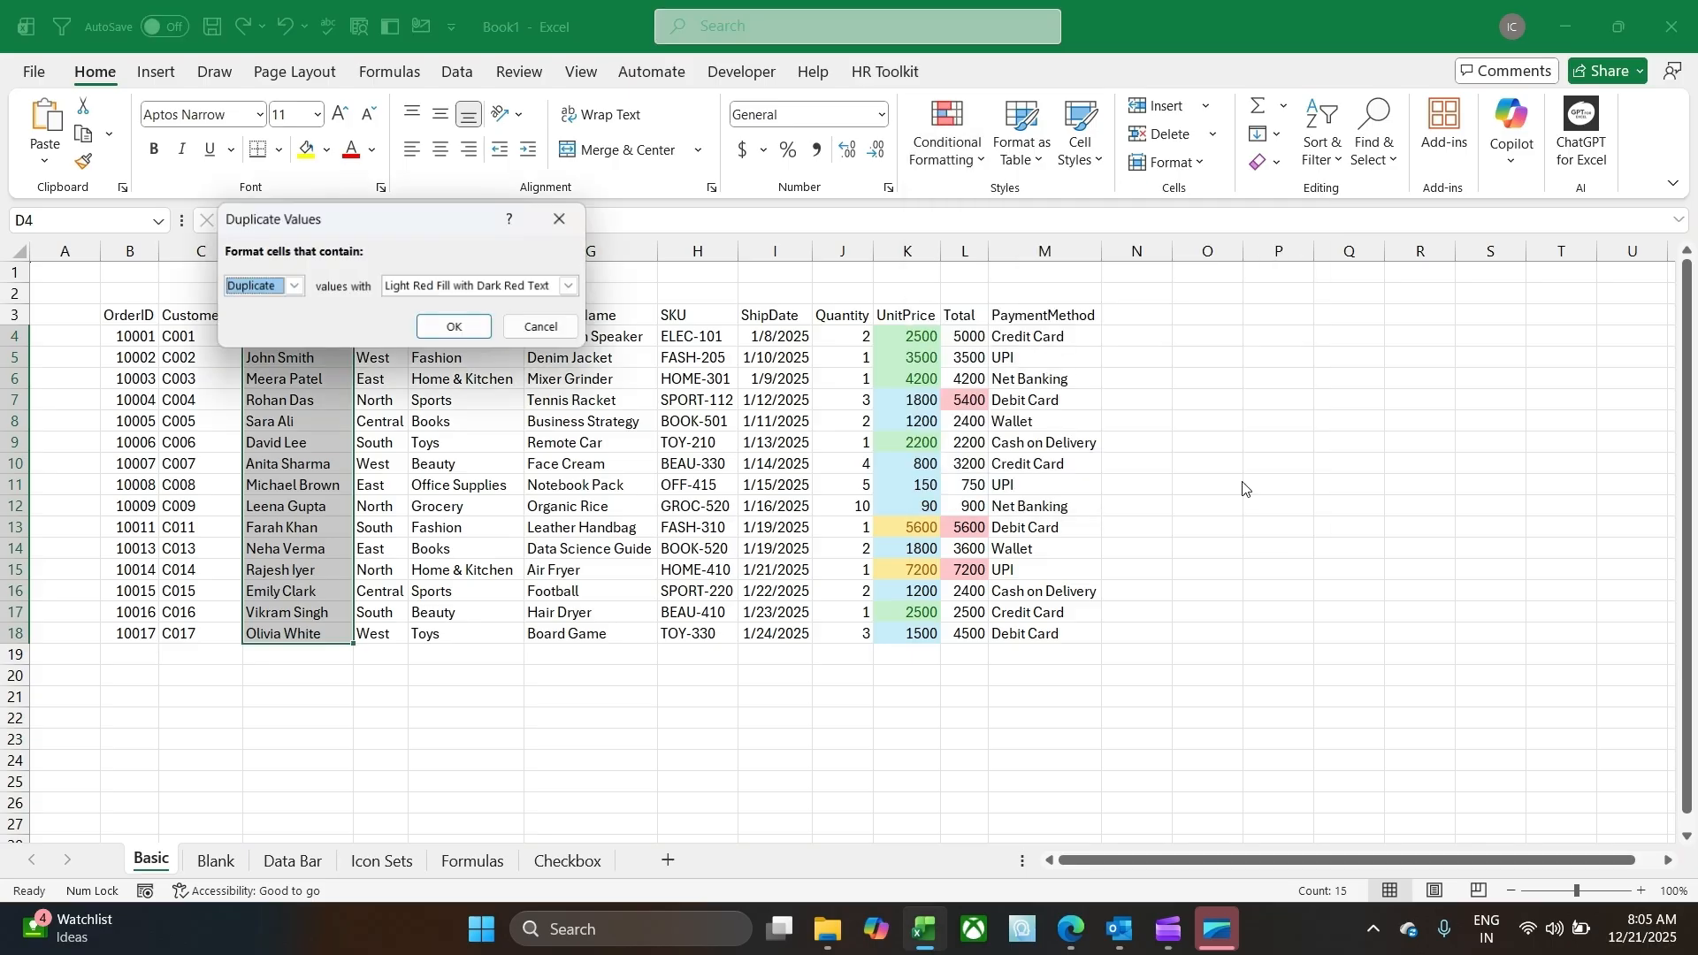
{"action": "left_click", "coordinate": [453, 334]}
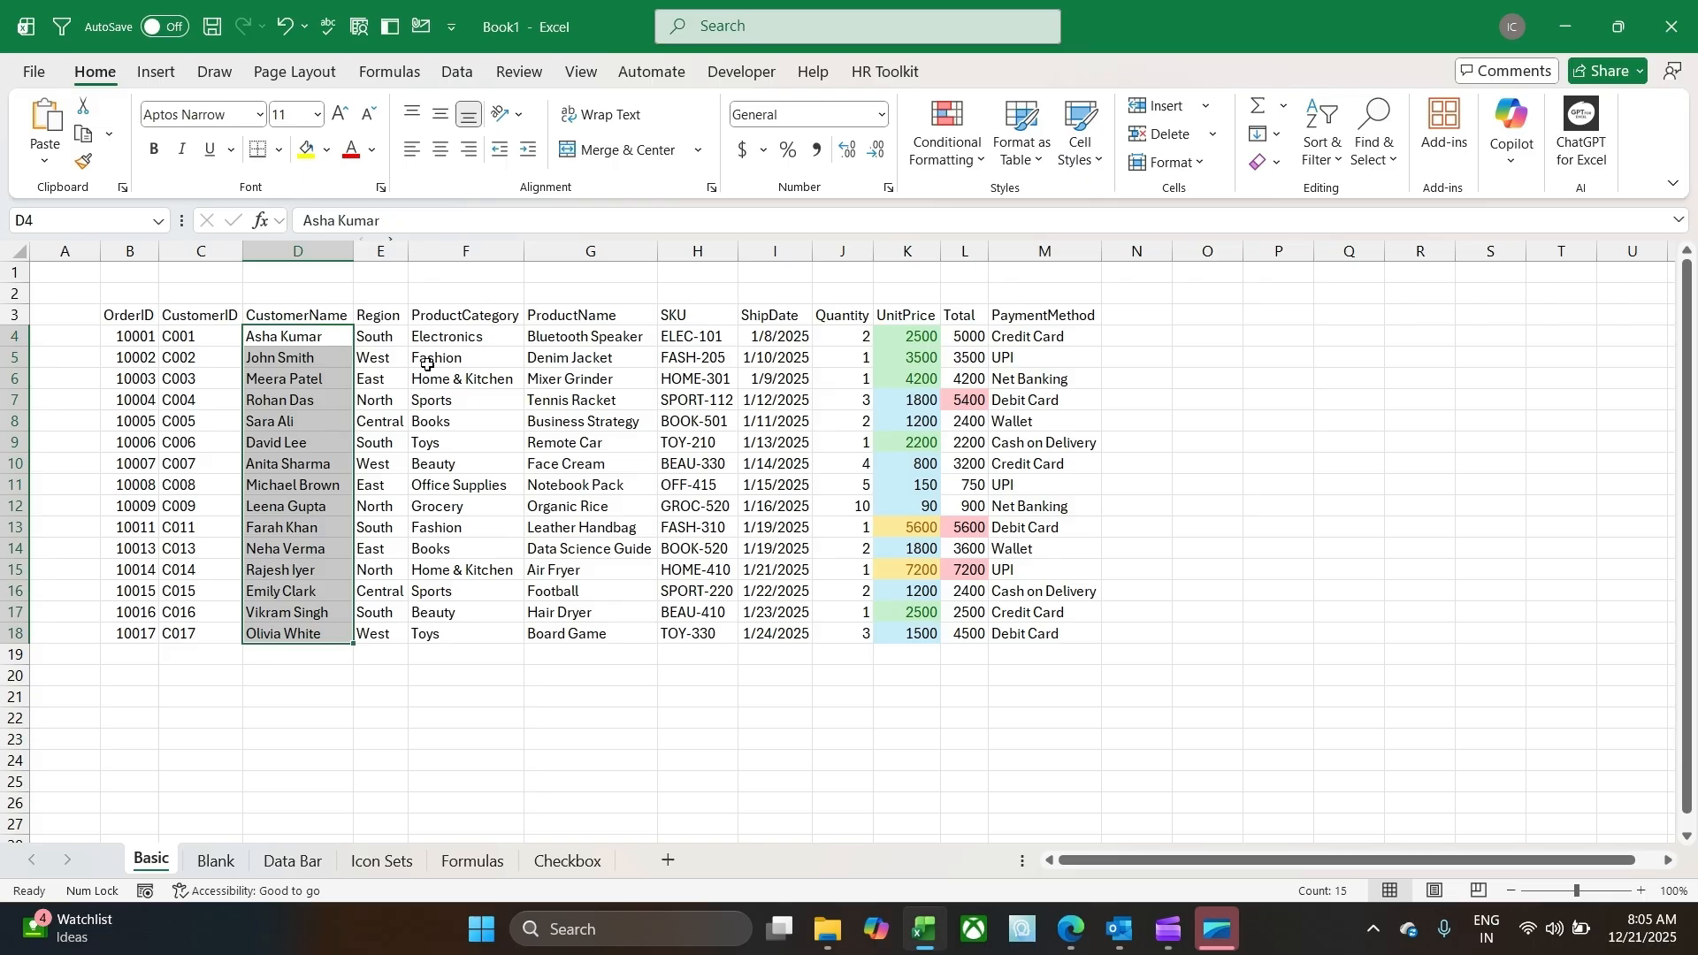
Step: Highlight duplicate ProductCategory values in F4:F18 with Light Red Fill with Dark Red Text
{"action": "left_click", "coordinate": [421, 335]}
{"action": "left_click_drag", "start_coordinate": [380, 337], "coordinate": [381, 634]}
{"action": "left_click_drag", "start_coordinate": [478, 339], "coordinate": [484, 625]}
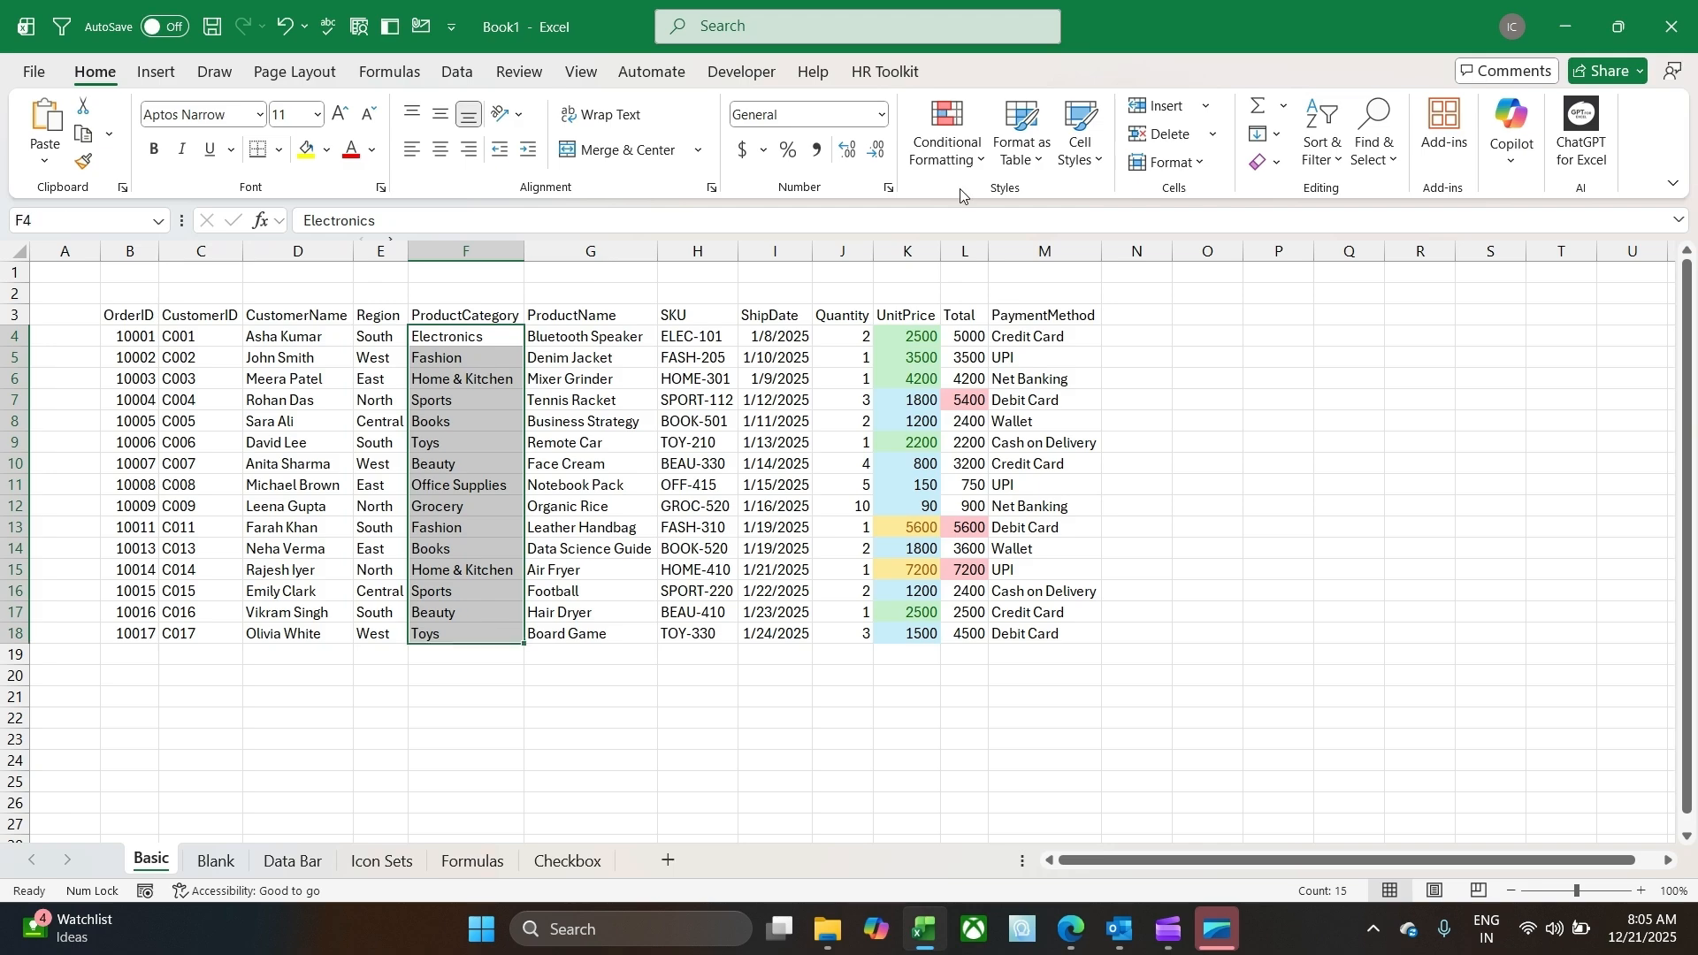
{"action": "left_click", "coordinate": [949, 145]}
{"action": "mouse_move", "coordinate": [1033, 226]}
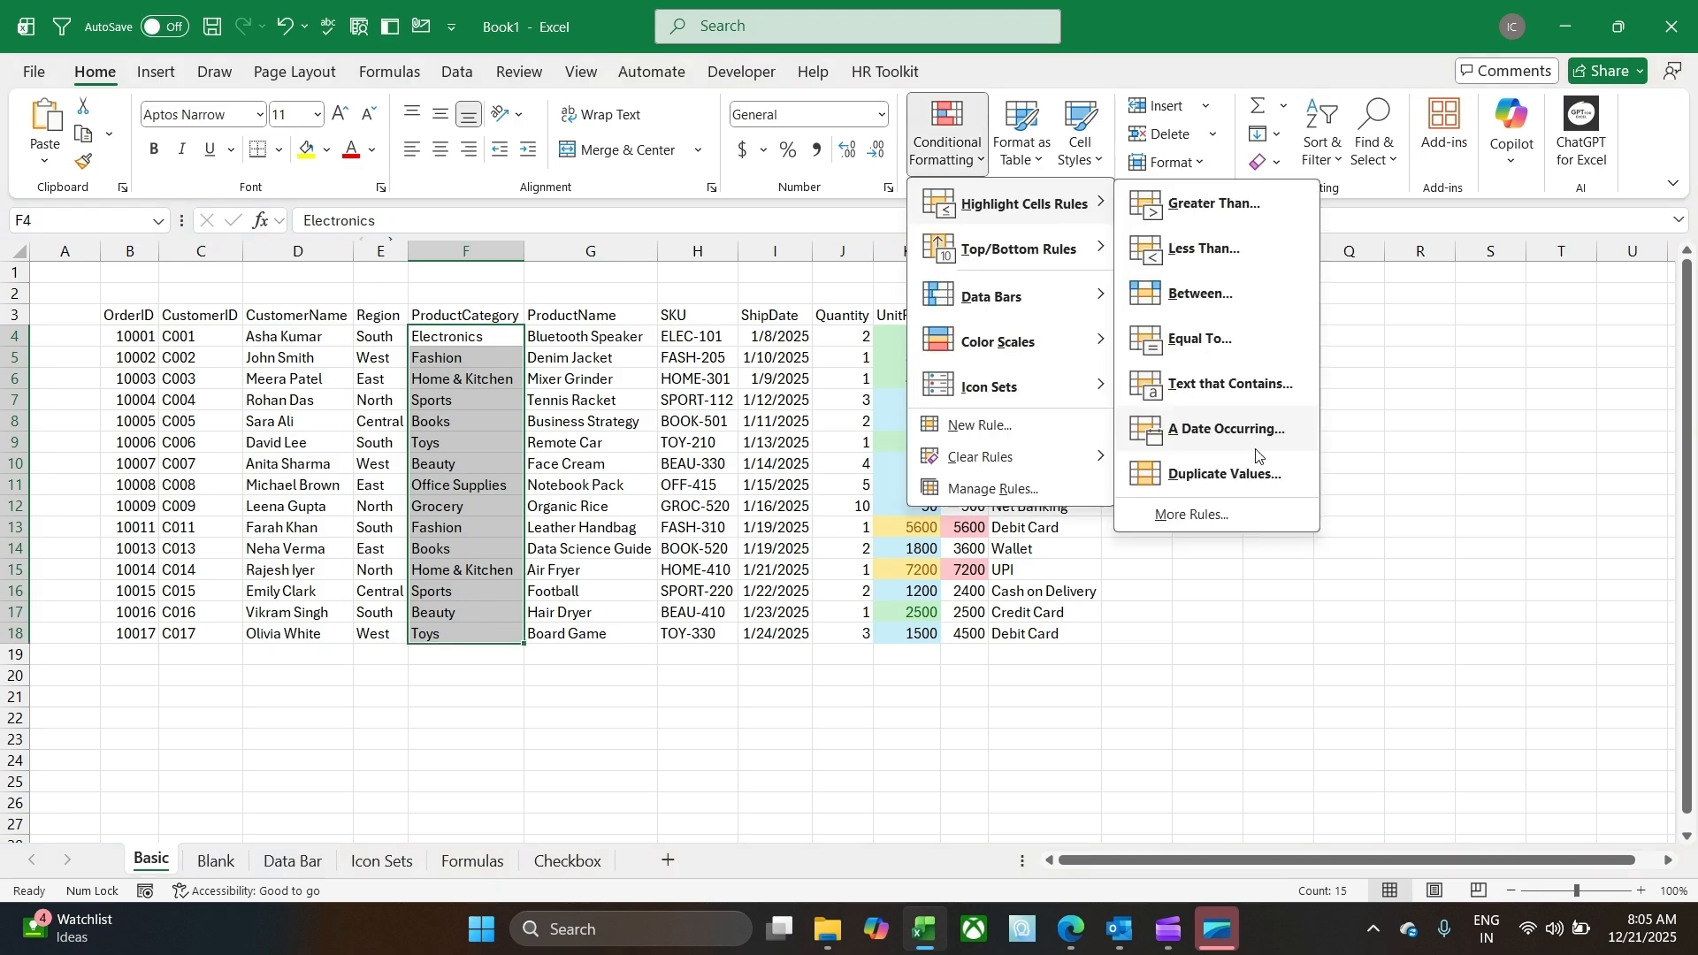
{"action": "left_click", "coordinate": [1254, 473]}
{"action": "left_click", "coordinate": [441, 326]}
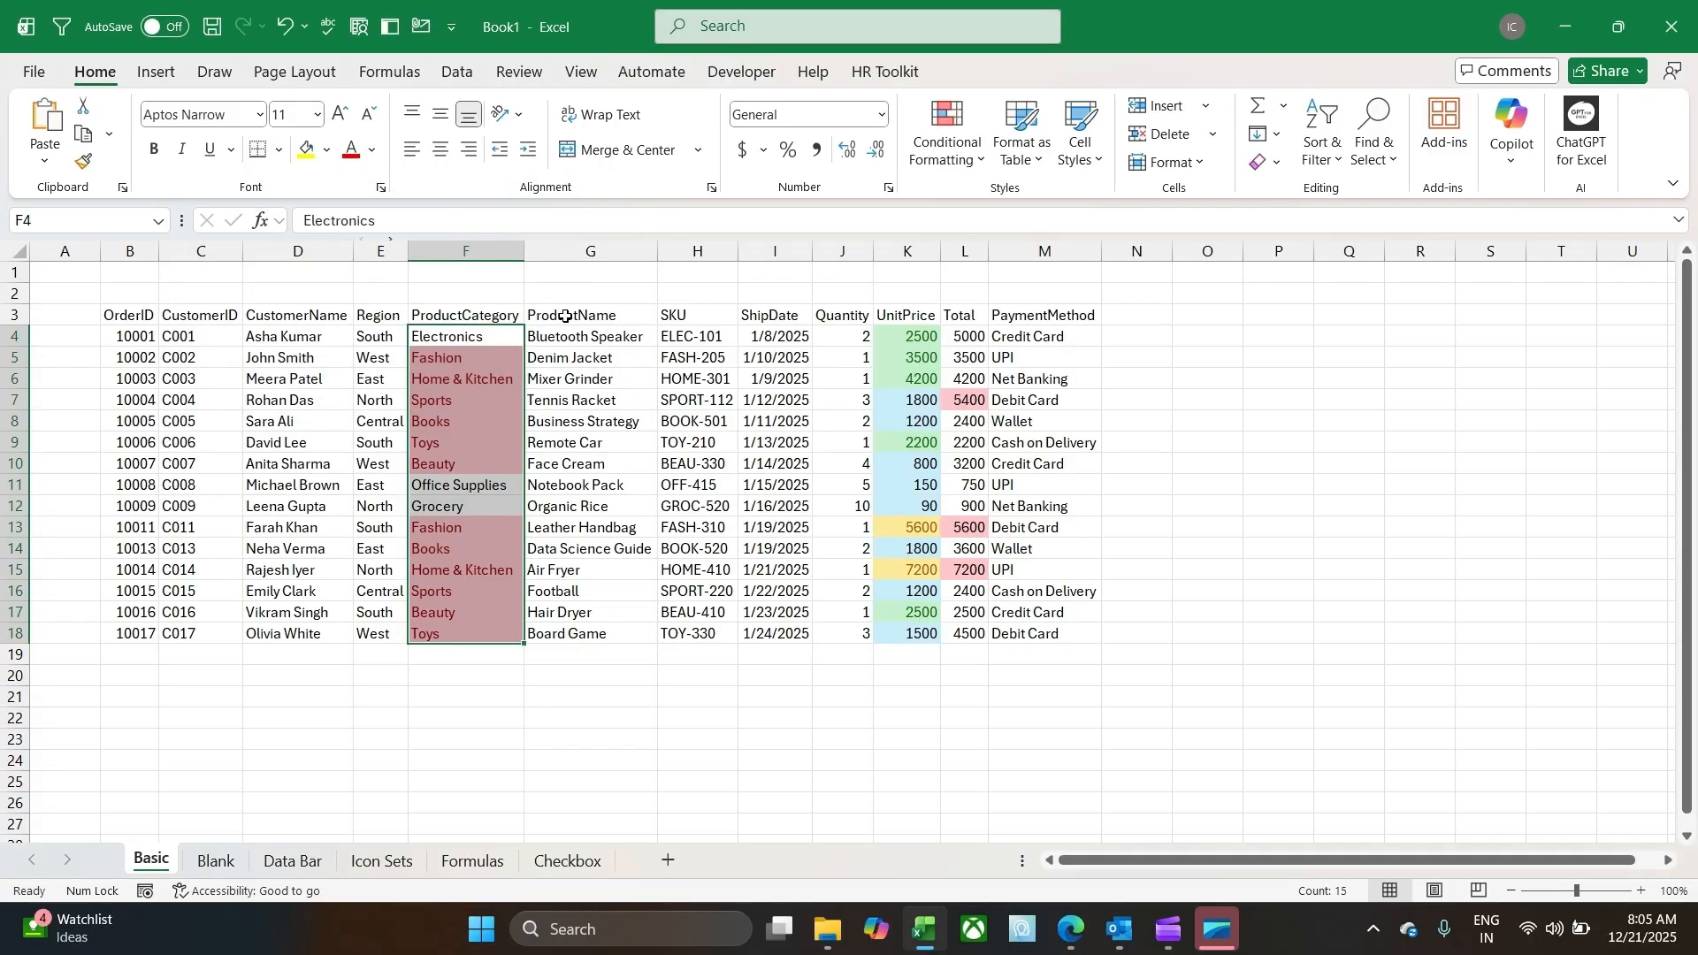
{"action": "left_click", "coordinate": [548, 699]}
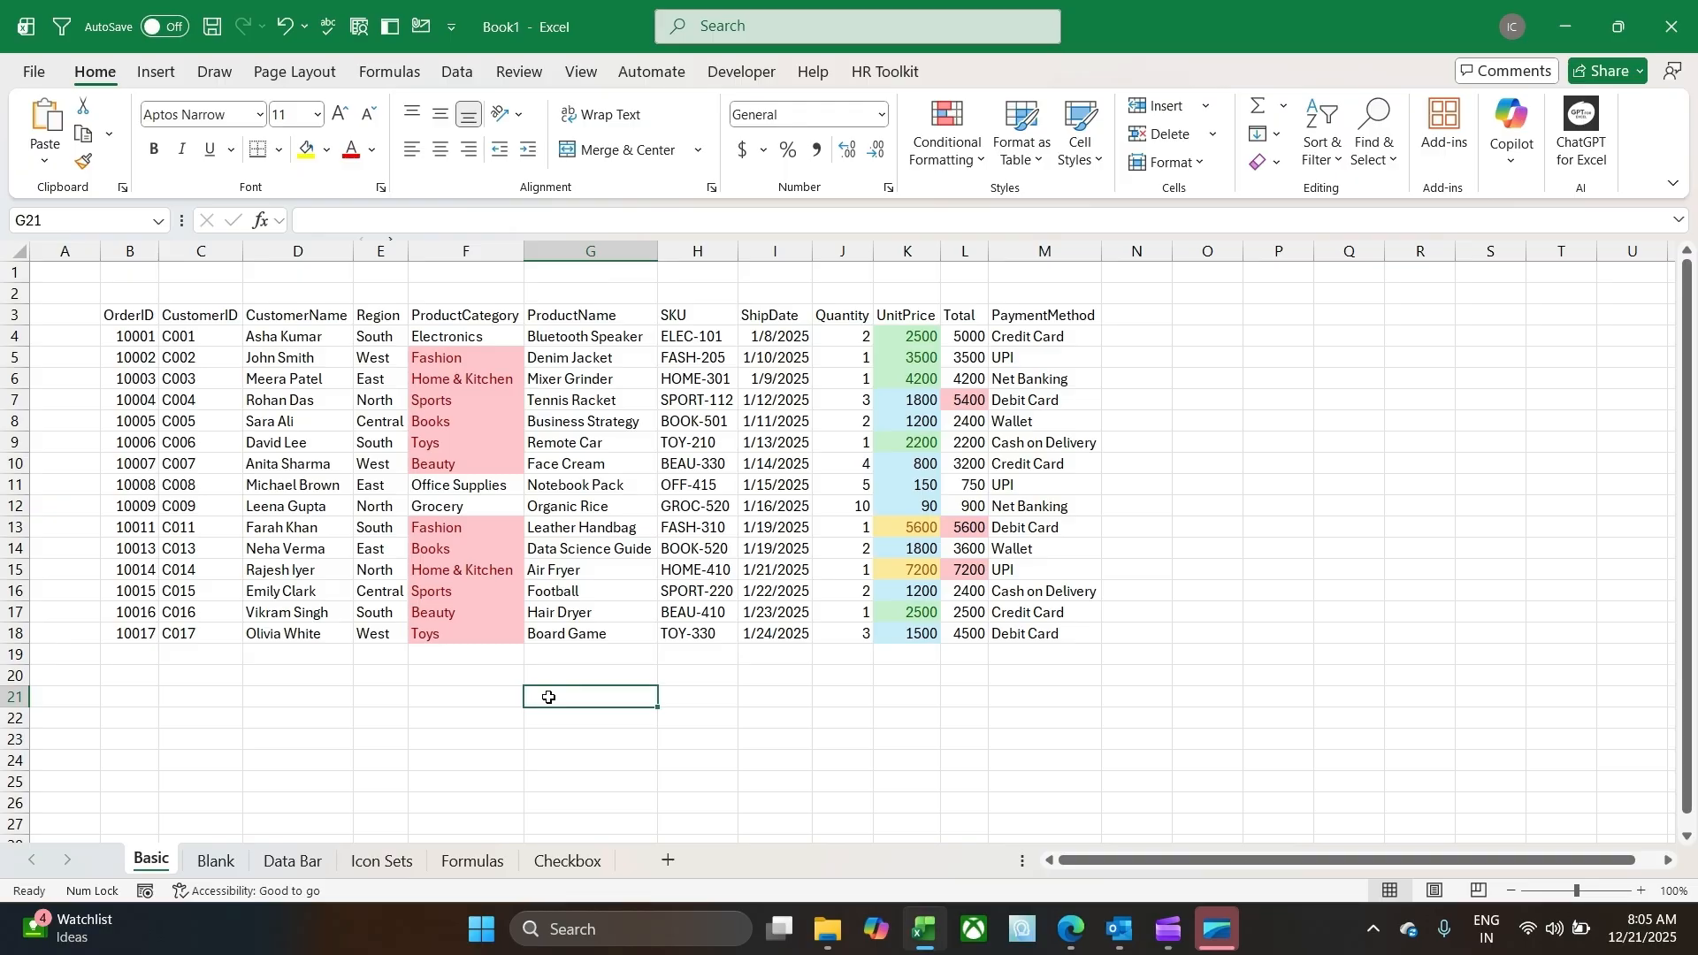
{"action": "left_click", "coordinate": [491, 422]}
{"action": "left_click", "coordinate": [508, 484]}
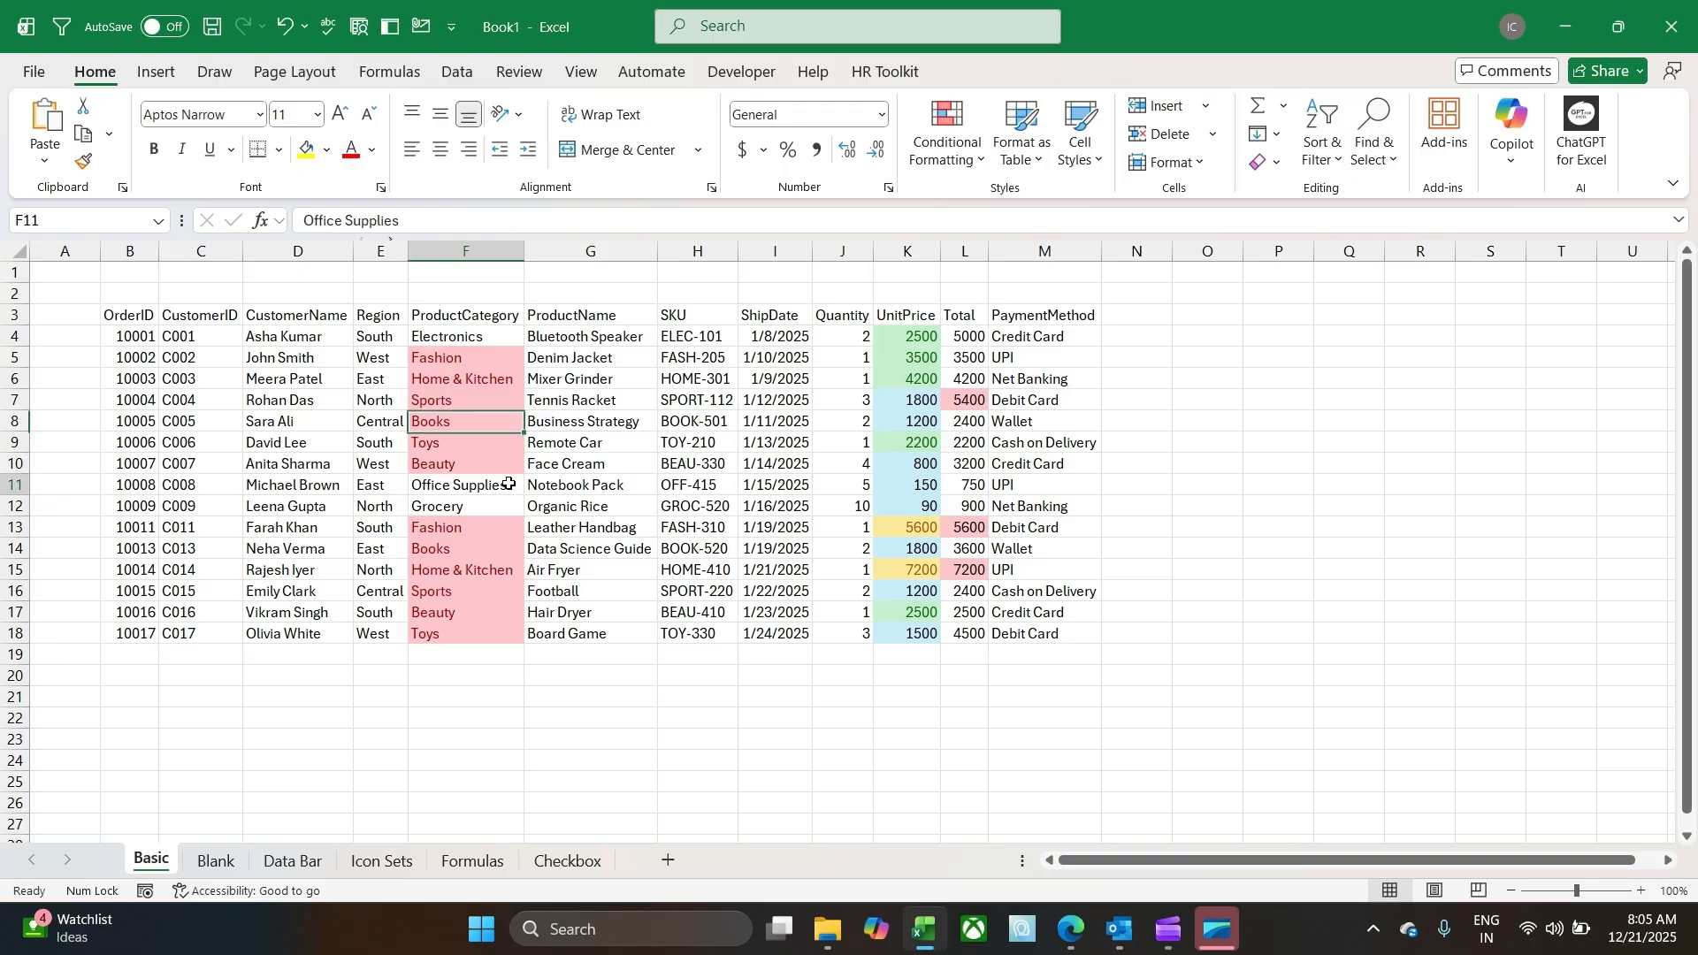
{"action": "left_click", "coordinate": [504, 513]}
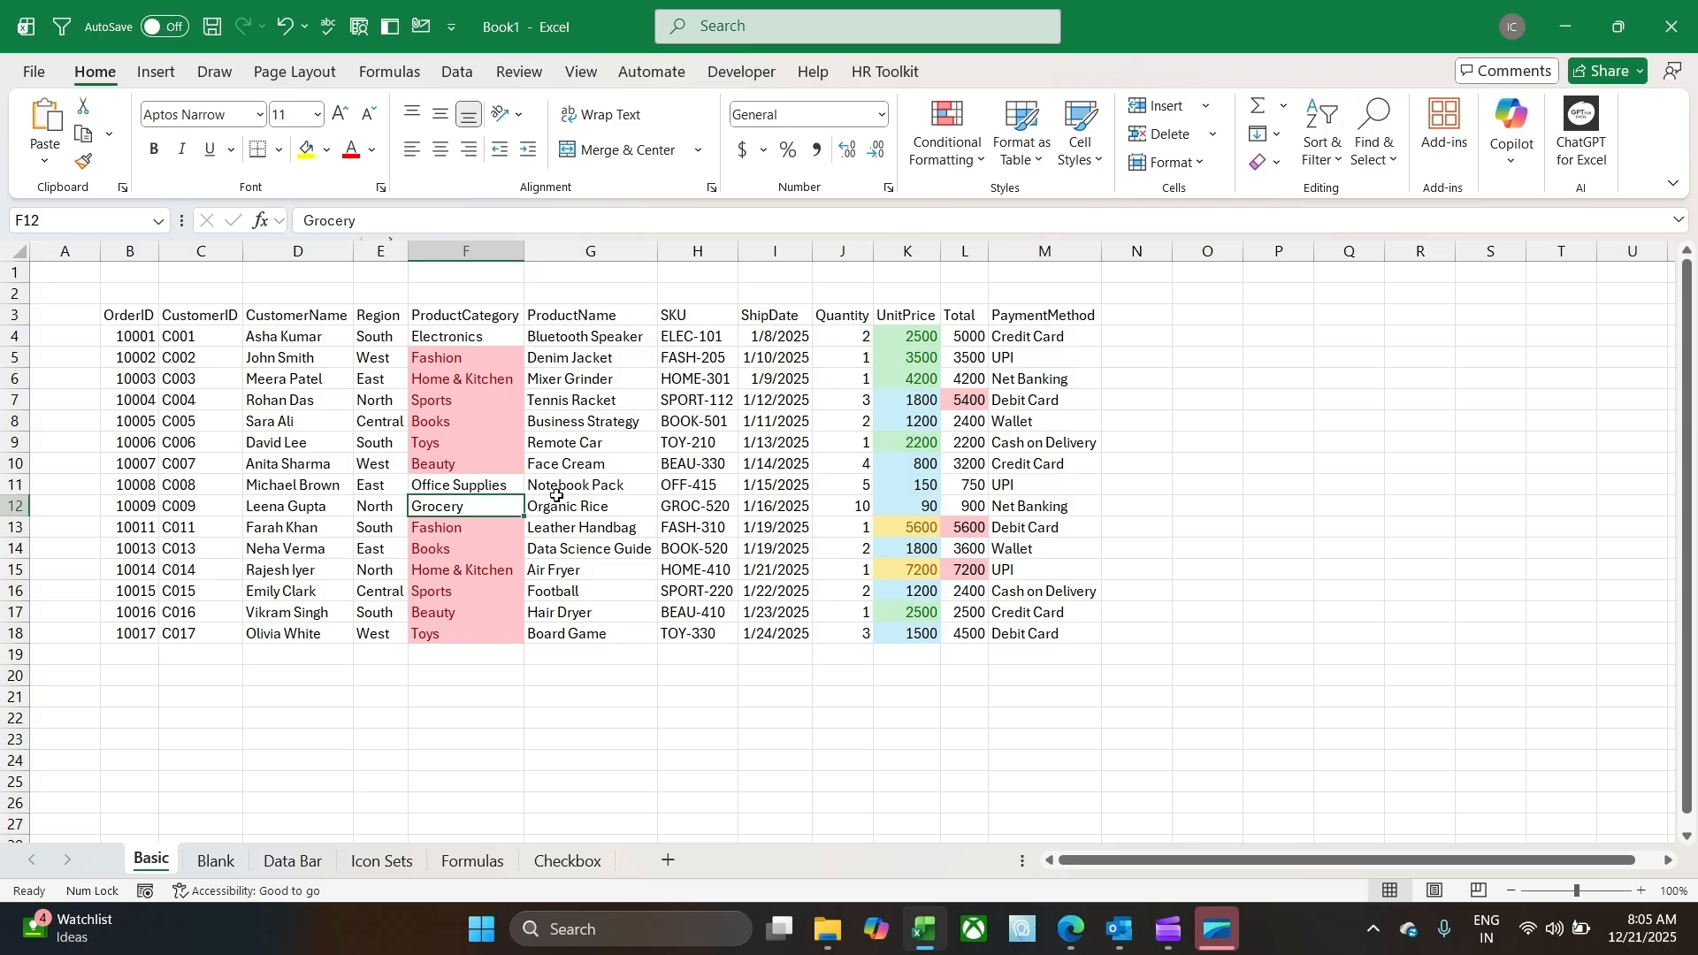
{"action": "left_click", "coordinate": [454, 401]}
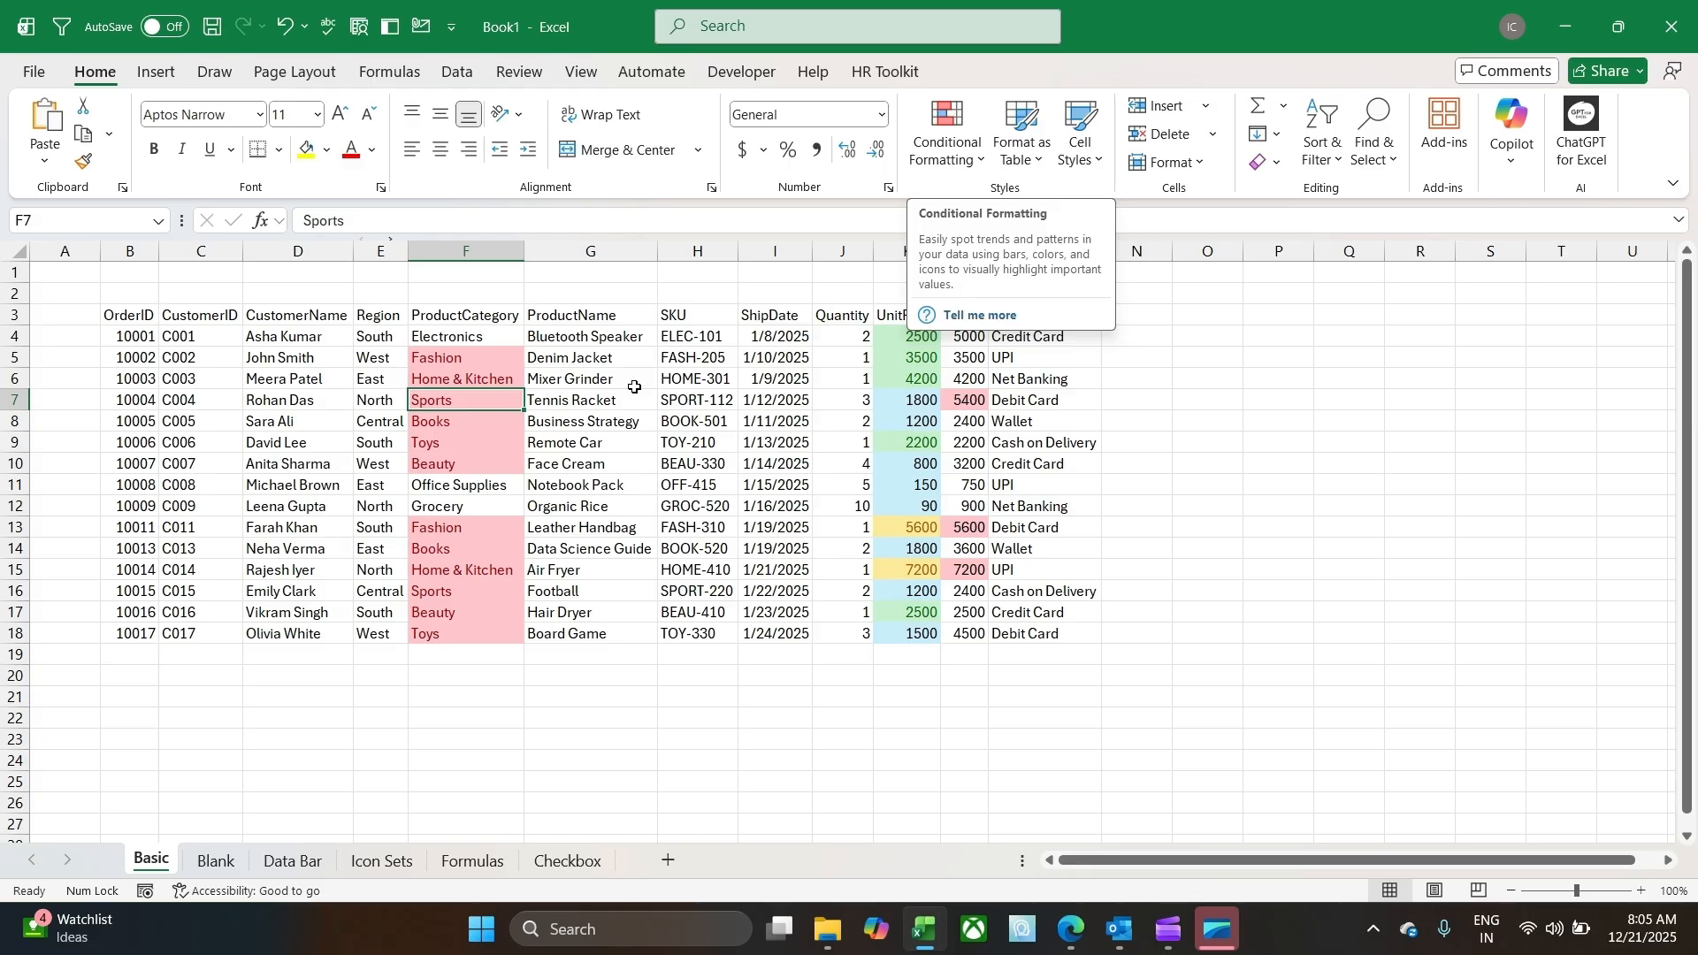
{"action": "left_click", "coordinate": [281, 374]}
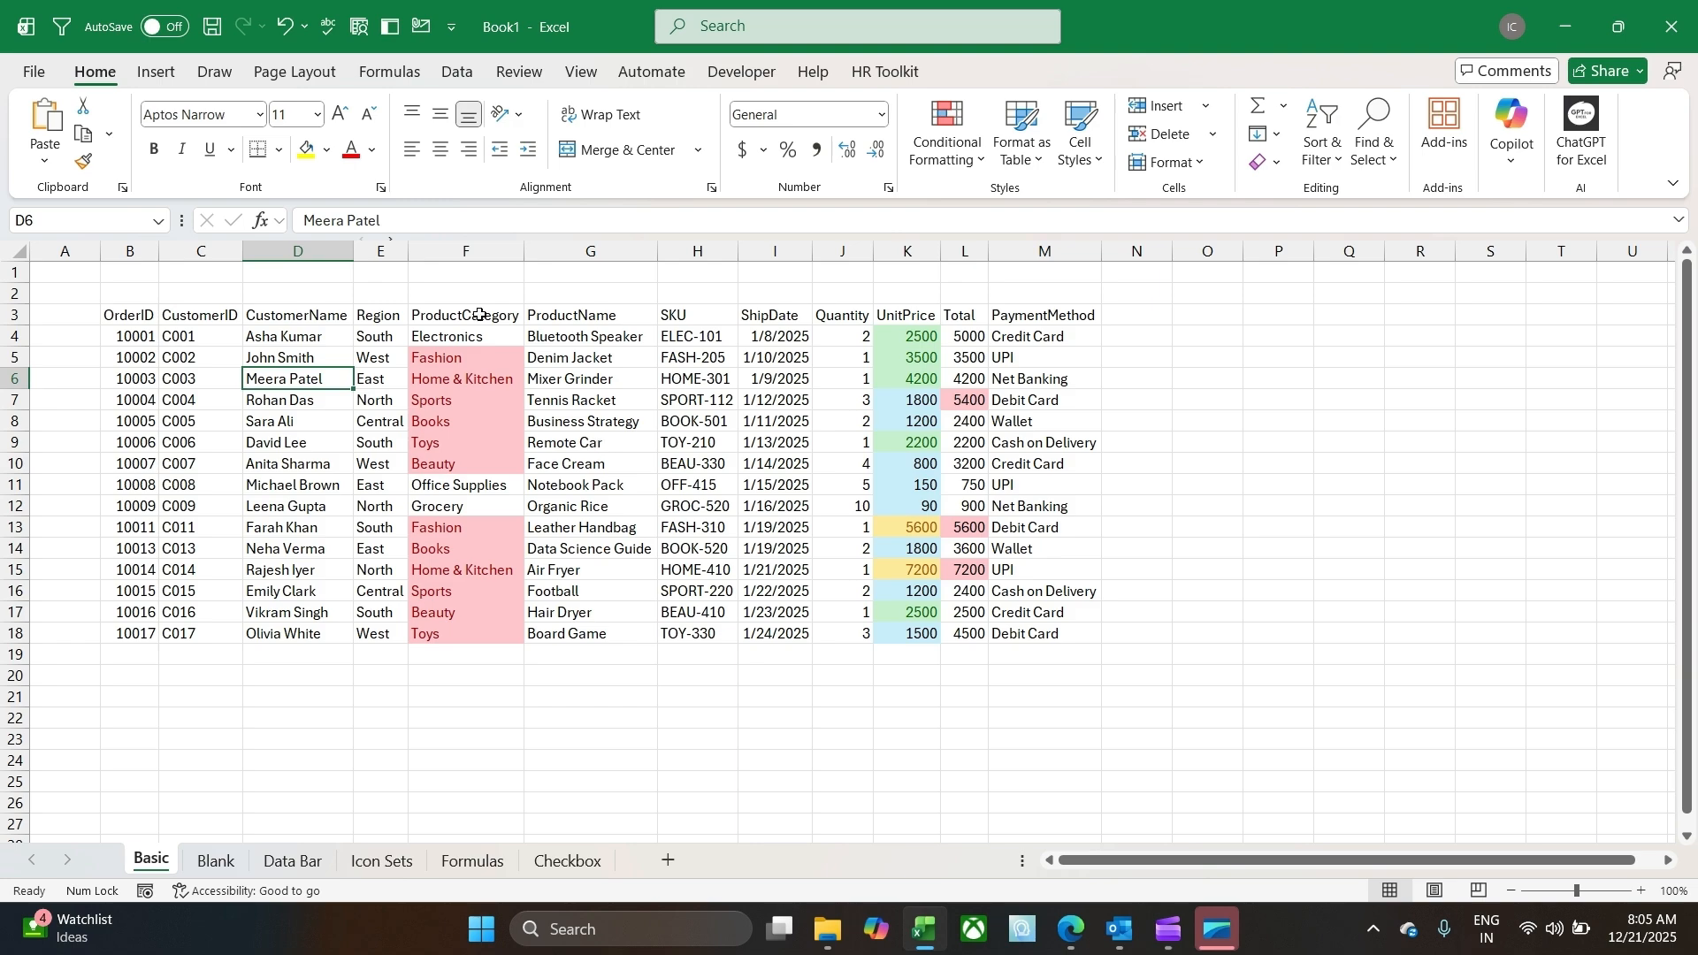
Step: Clear the conditional formatting rules from the ProductCategory cells F4:F18
{"action": "left_click_drag", "start_coordinate": [473, 336], "coordinate": [477, 633]}
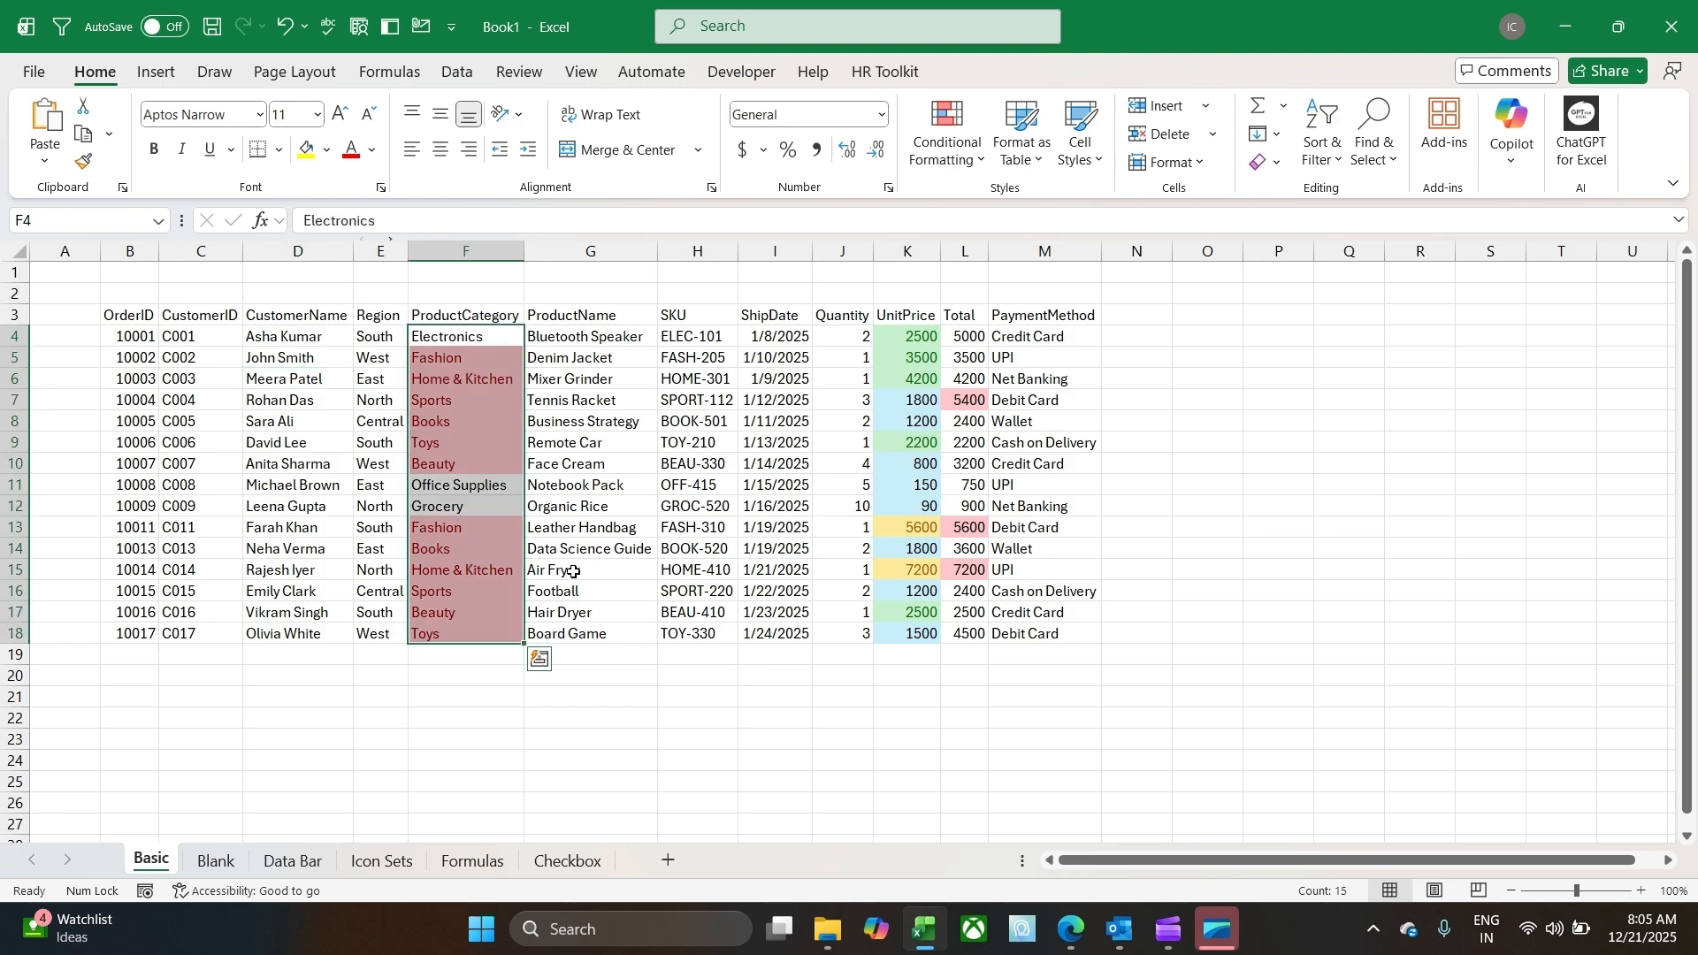
{"action": "left_click", "coordinate": [967, 168]}
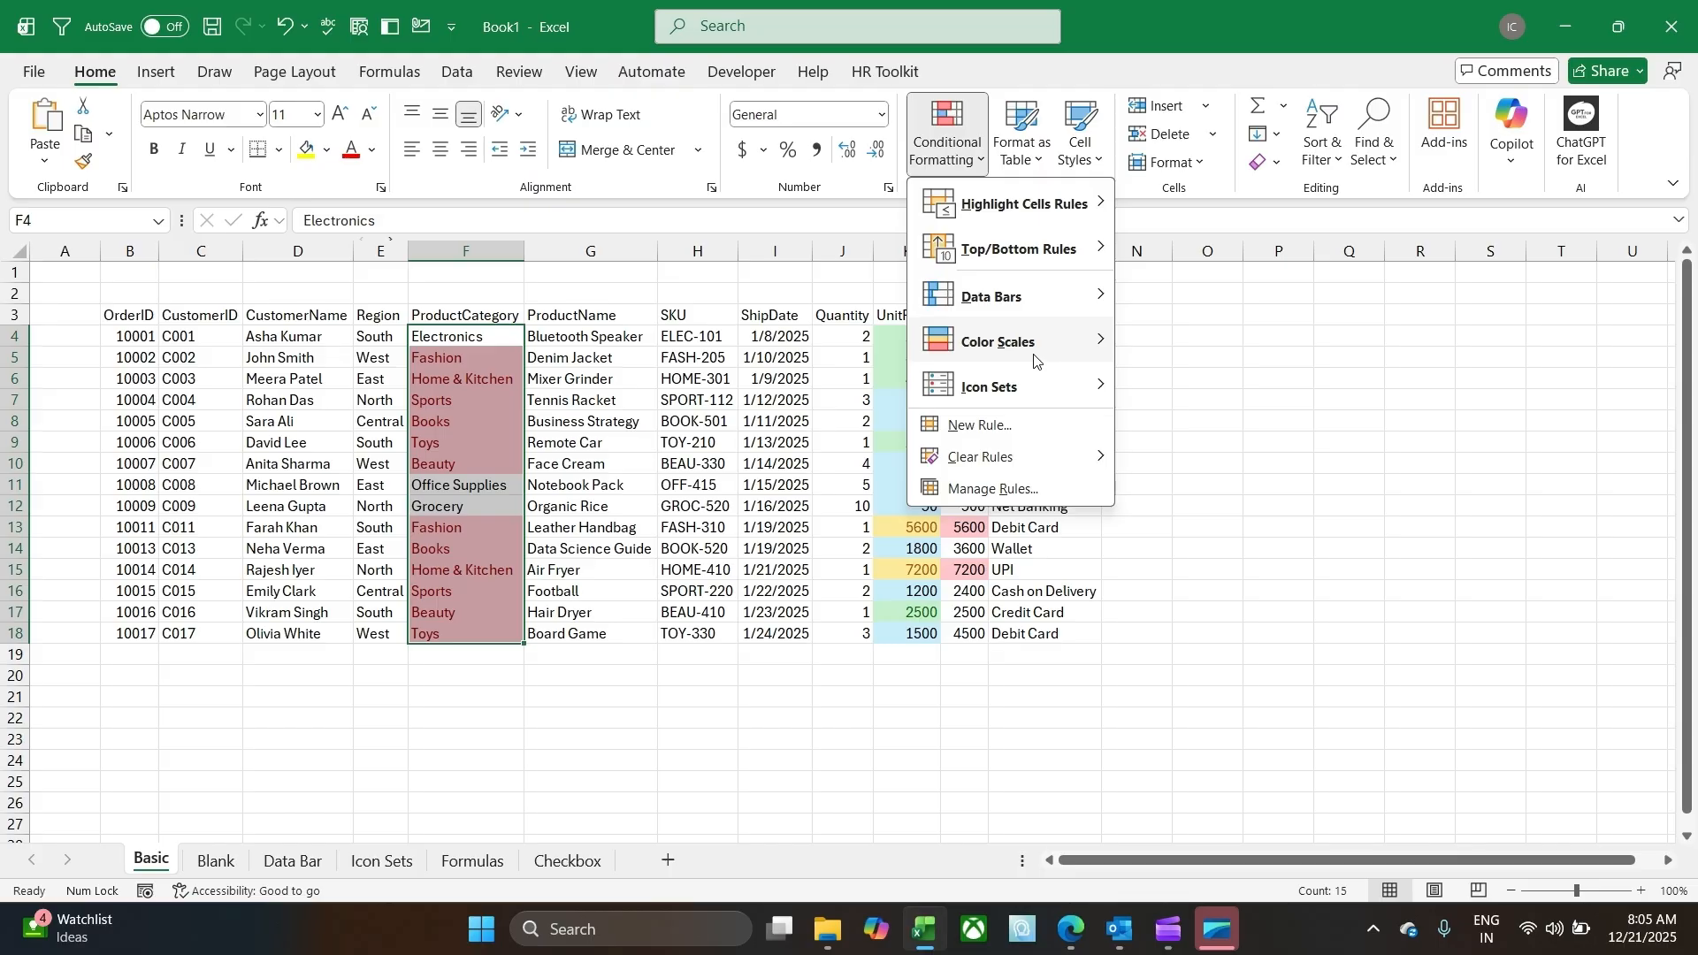
{"action": "mouse_move", "coordinate": [1025, 470]}
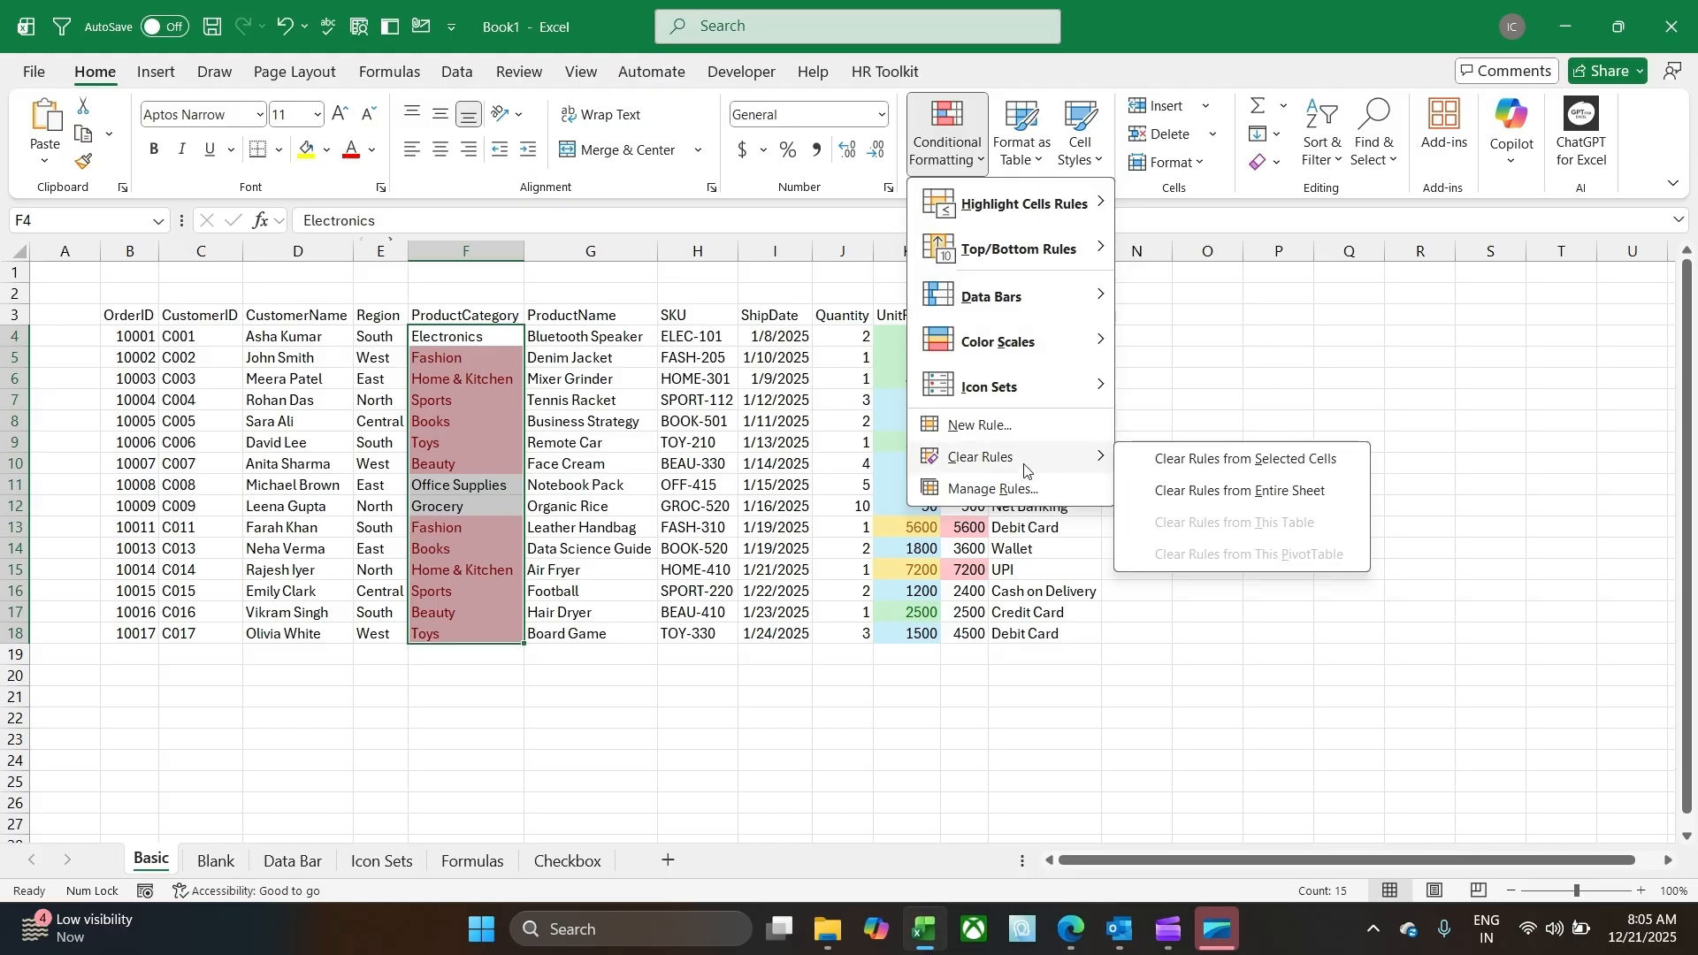
{"action": "left_click", "coordinate": [1324, 466]}
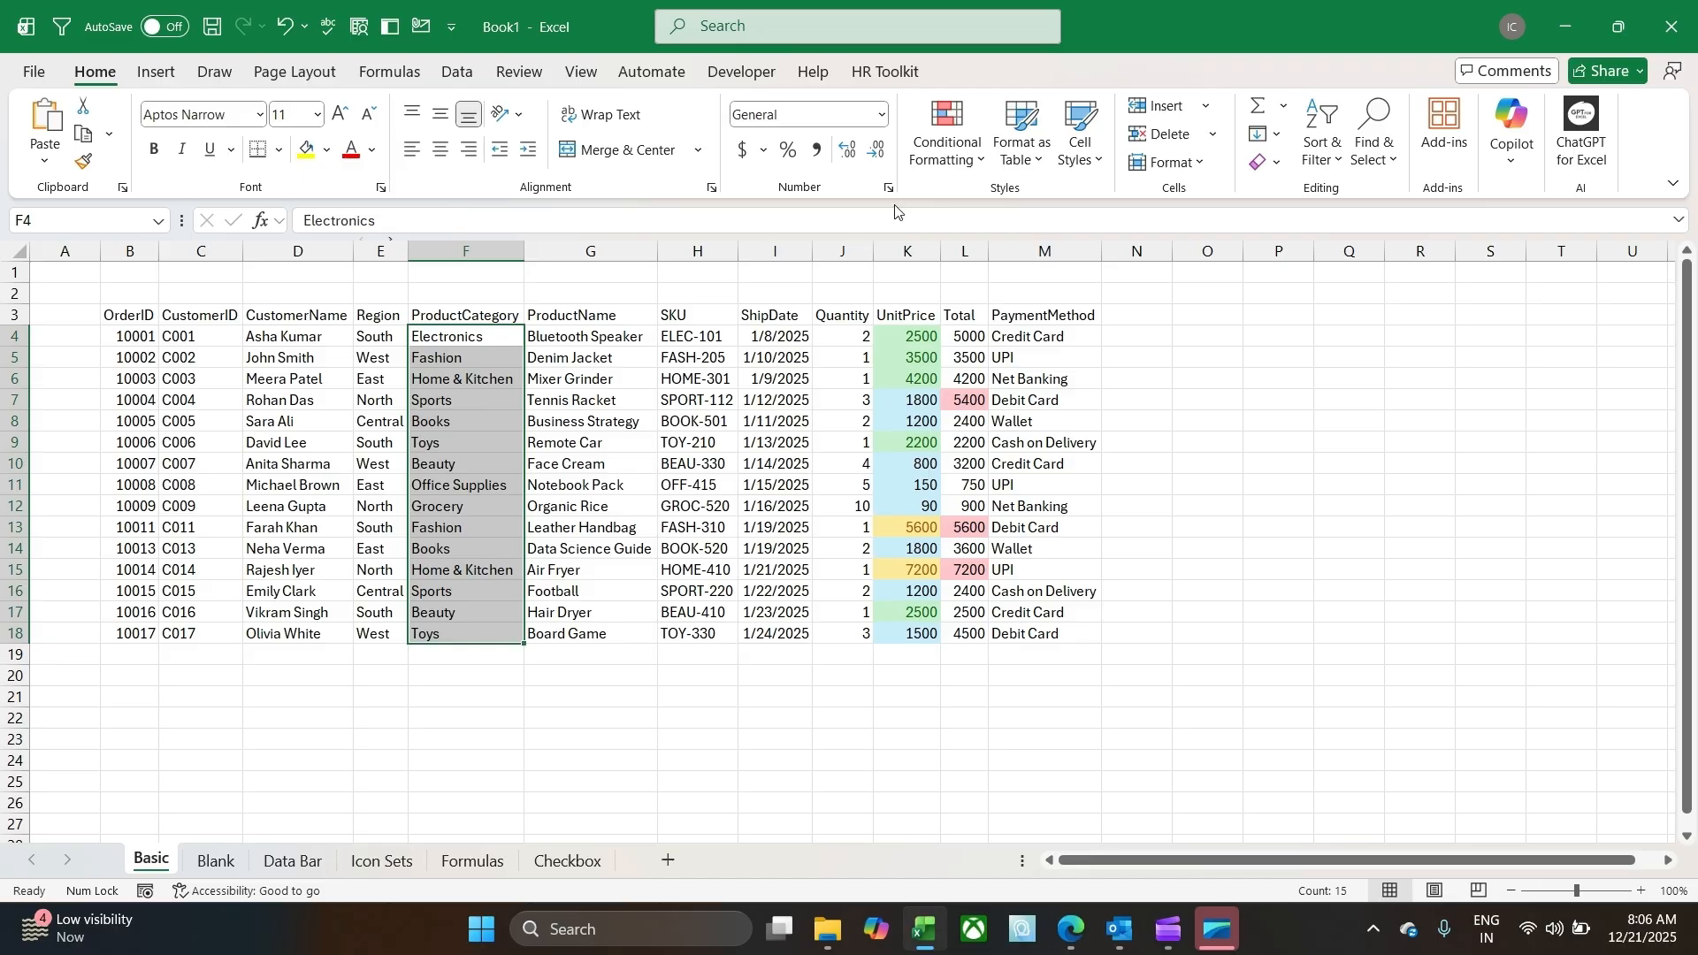
Step: Clear all conditional formatting rules from the entire Basic sheet
{"action": "left_click", "coordinate": [947, 141]}
{"action": "mouse_move", "coordinate": [1050, 335]}
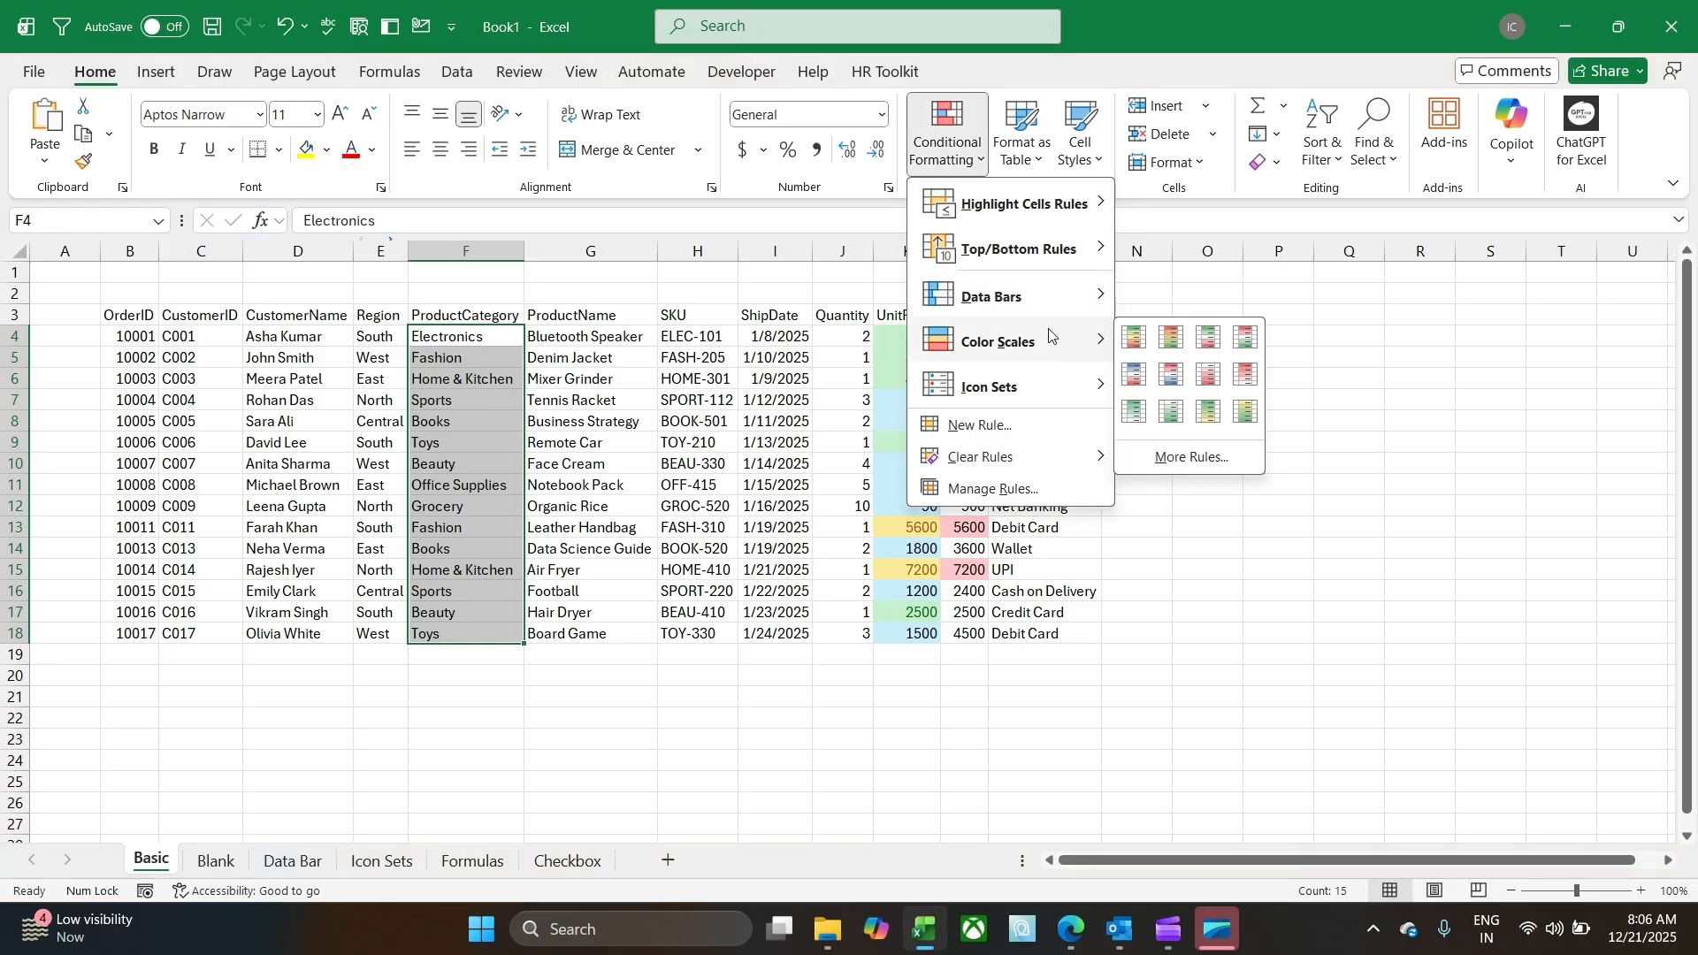
{"action": "mouse_move", "coordinate": [1067, 201]}
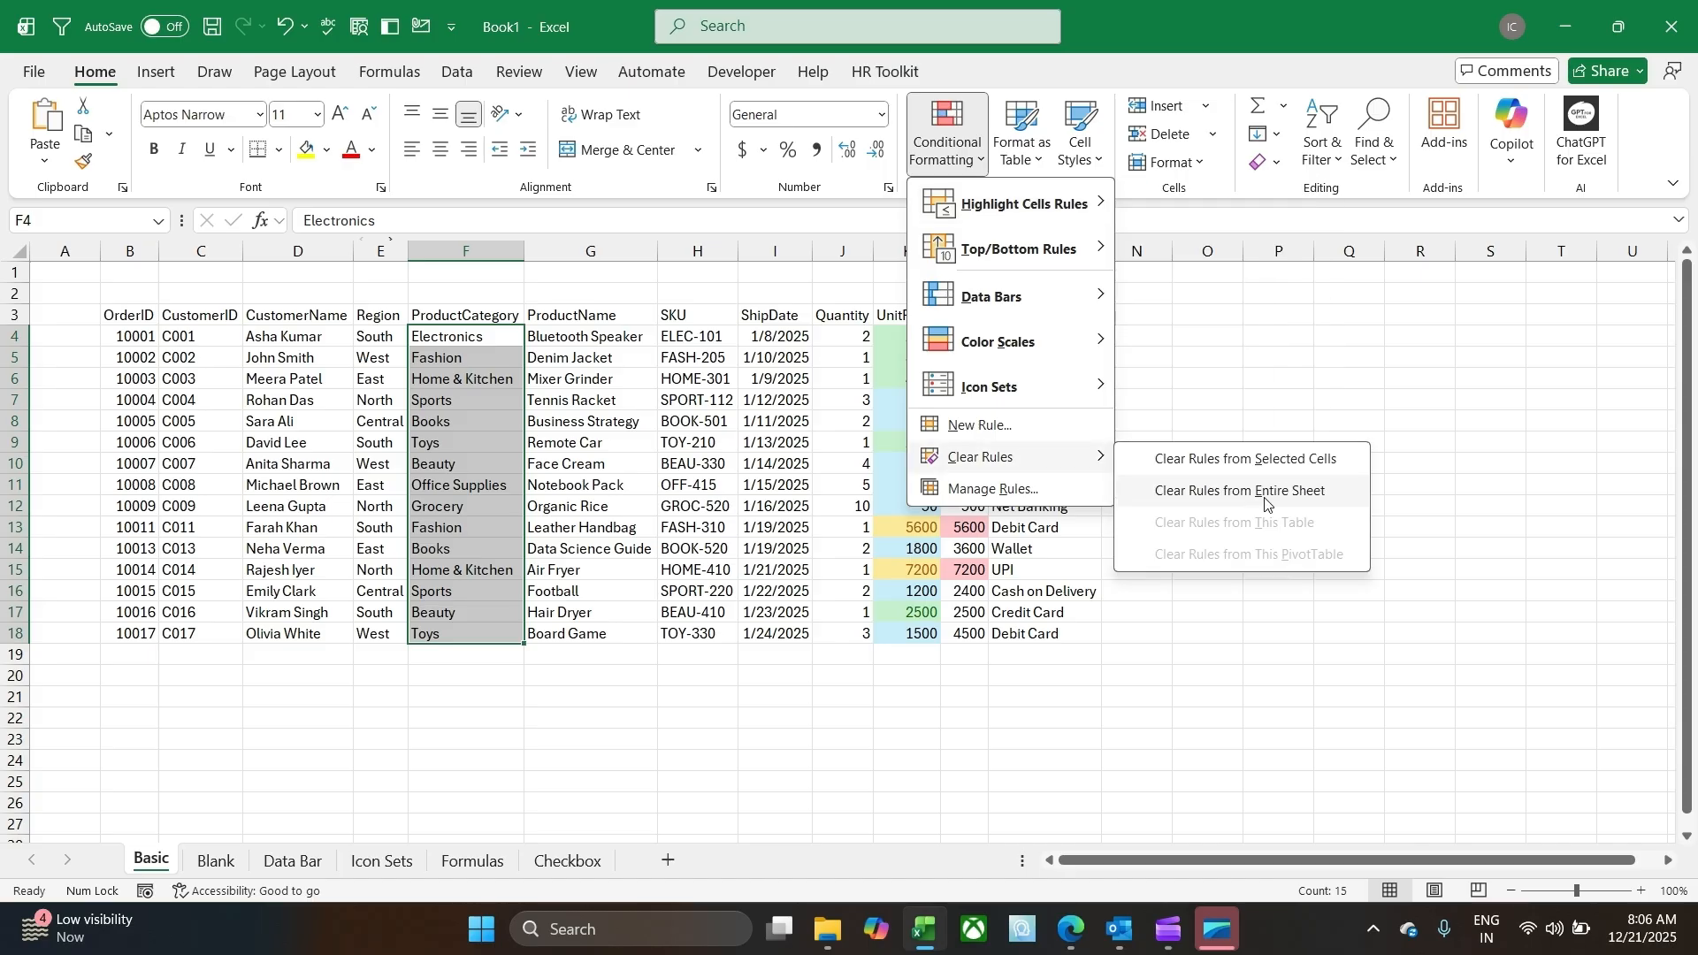
{"action": "left_click", "coordinate": [1267, 501]}
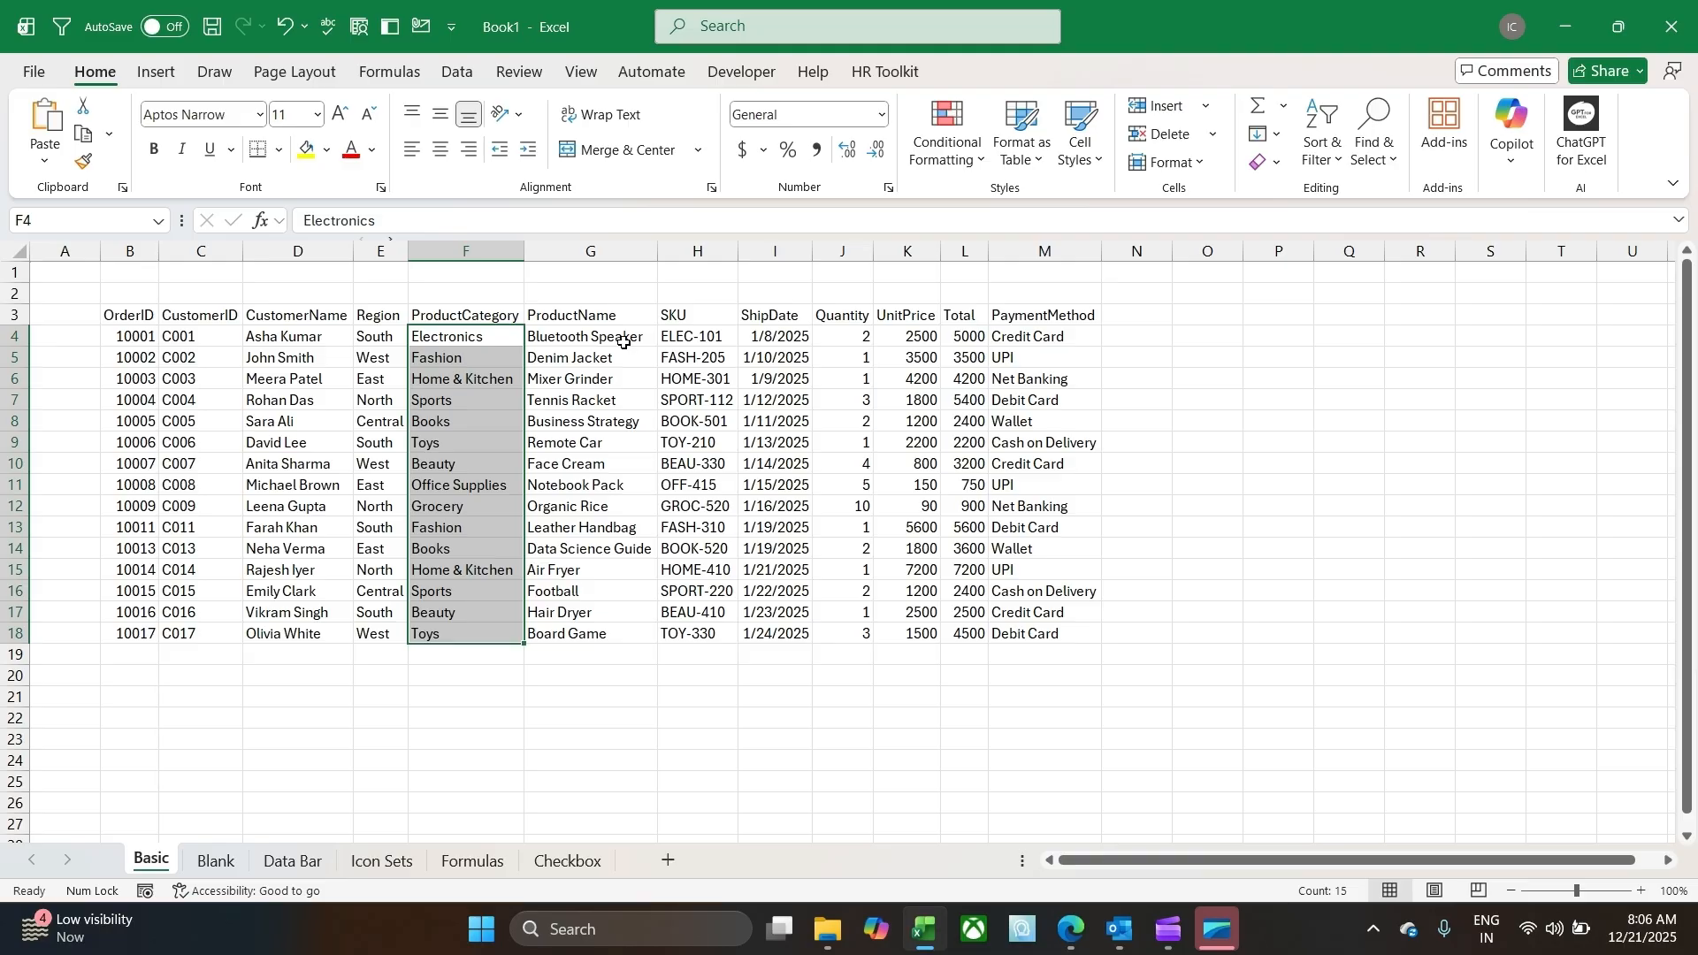
Step: Try to highlight text containing South with Light Red Fill with Dark Red Text, with only Region cell E7 selected
{"action": "left_click", "coordinate": [382, 405]}
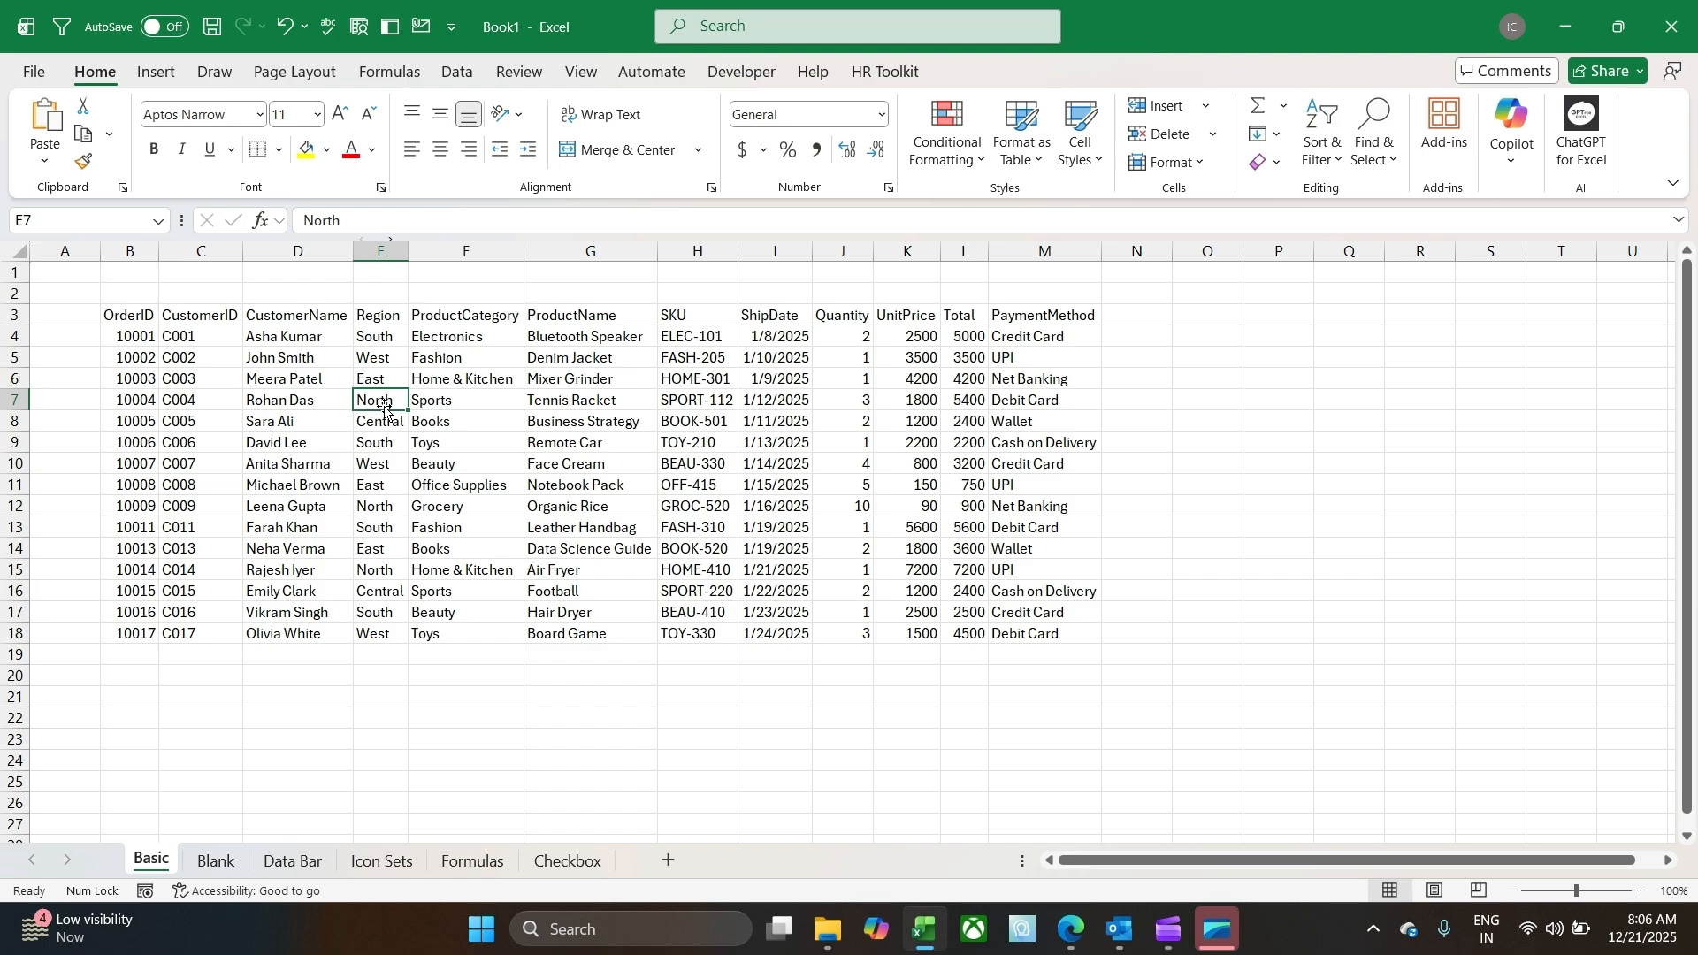
{"action": "left_click", "coordinate": [960, 168]}
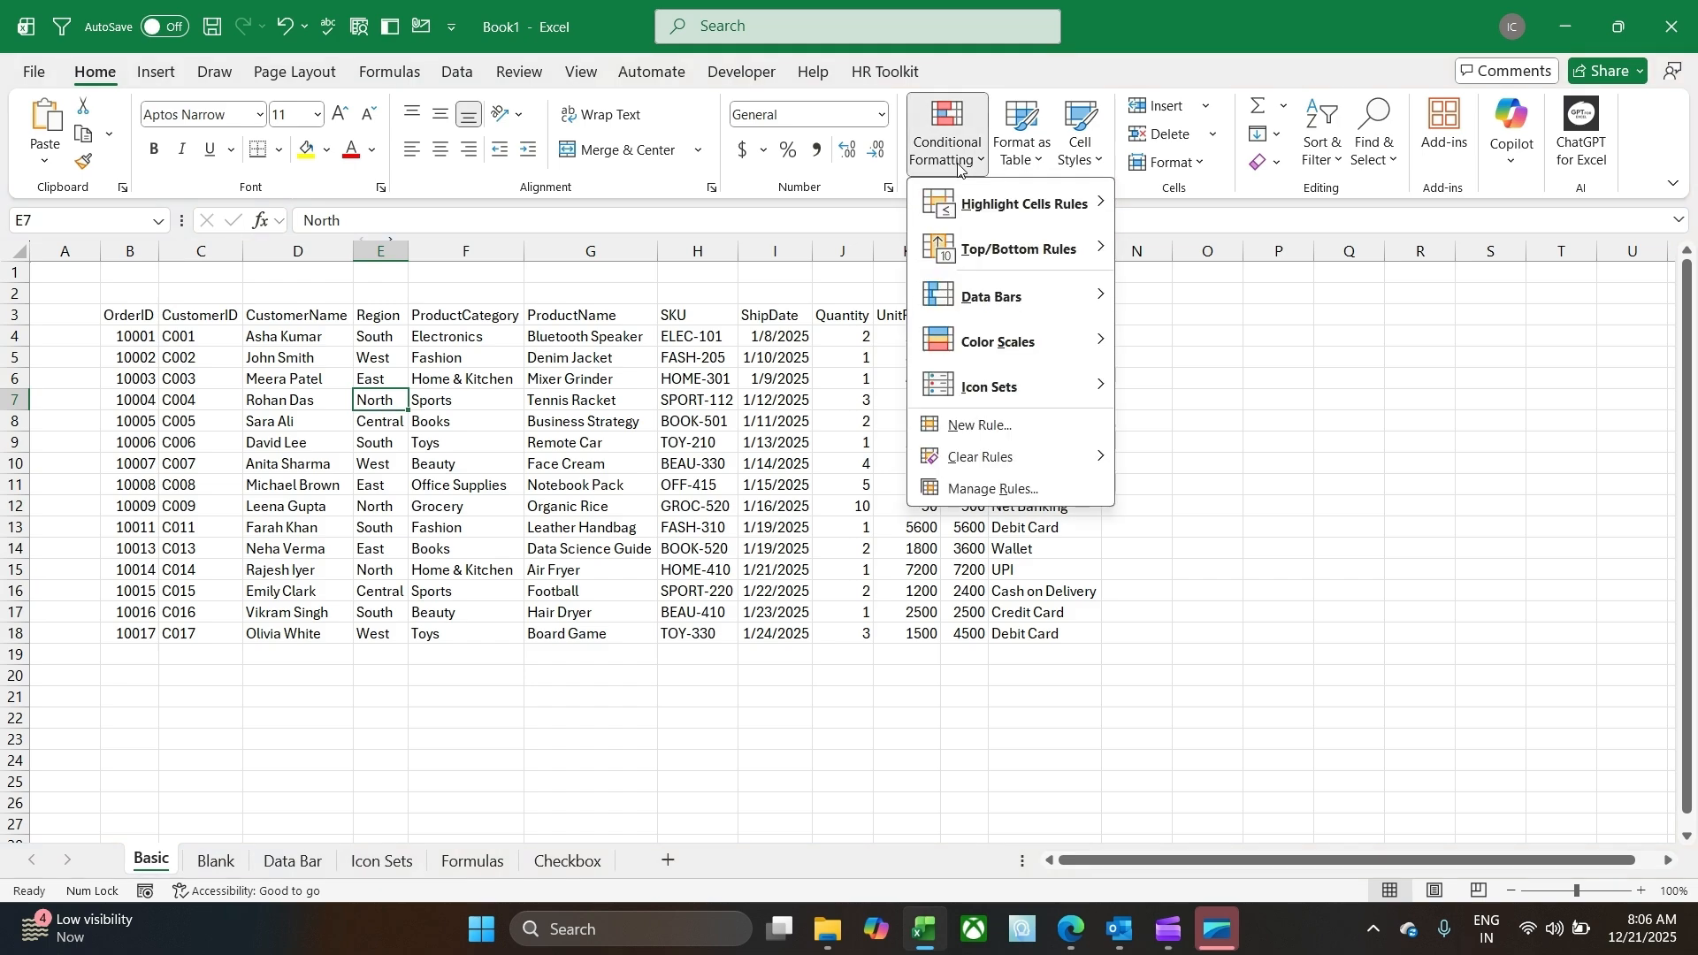
{"action": "mouse_move", "coordinate": [1043, 206]}
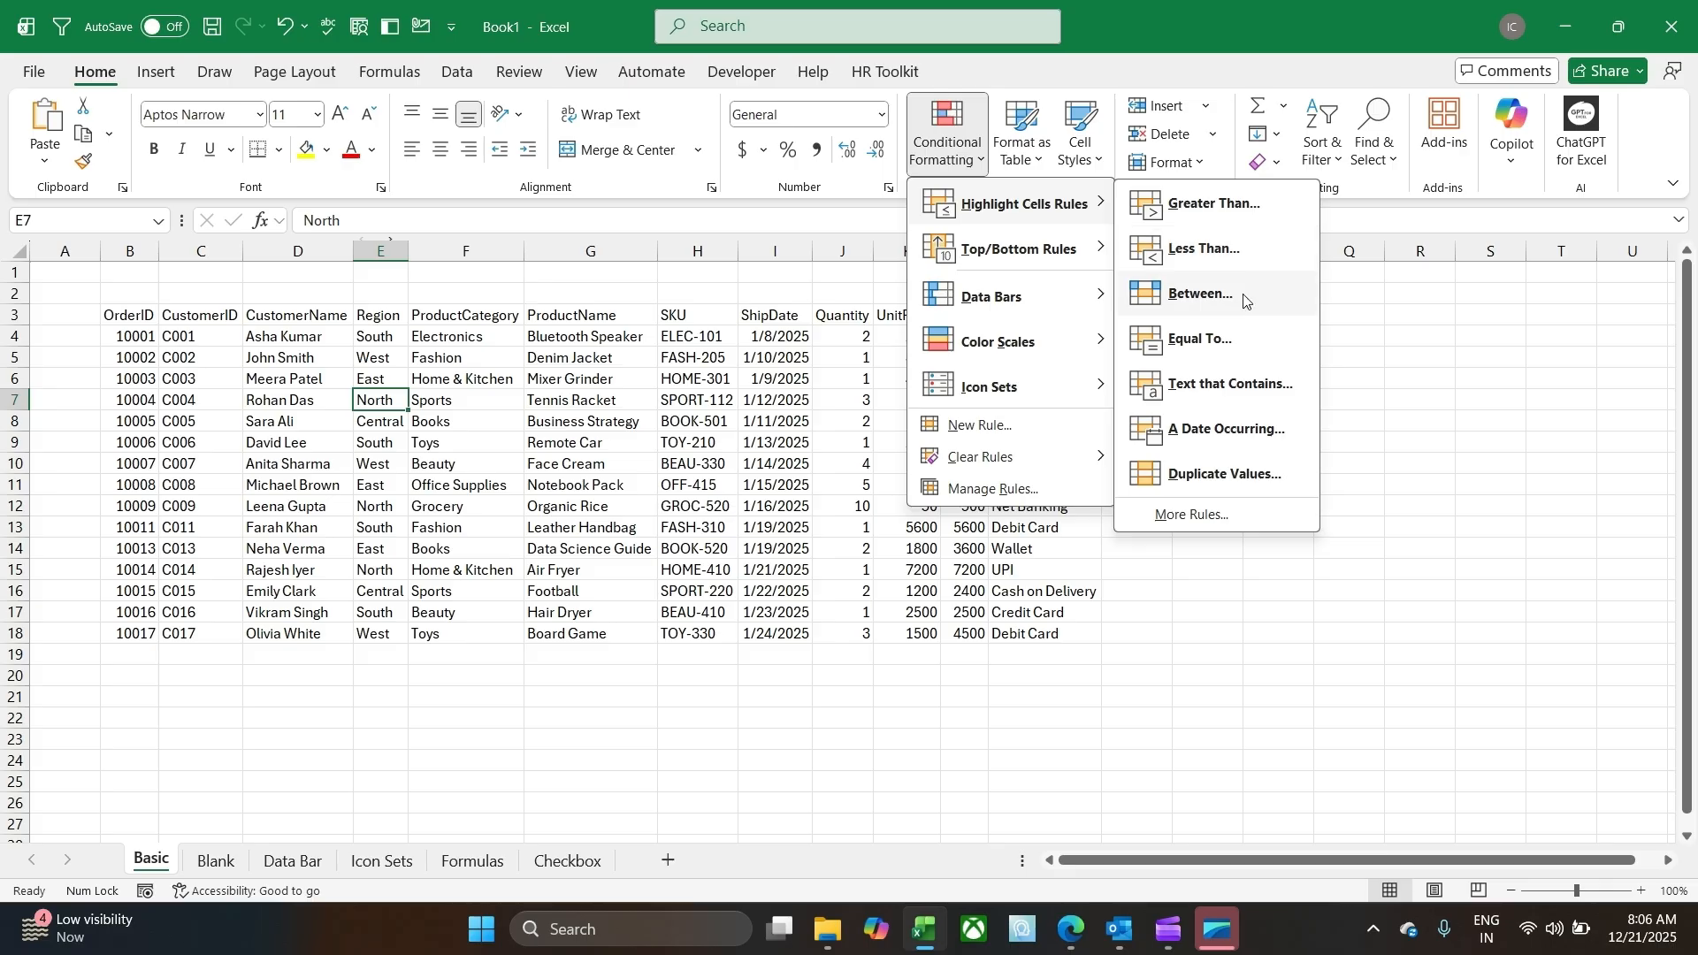
{"action": "left_click", "coordinate": [1243, 387]}
{"action": "left_click_drag", "start_coordinate": [481, 254], "coordinate": [955, 379]}
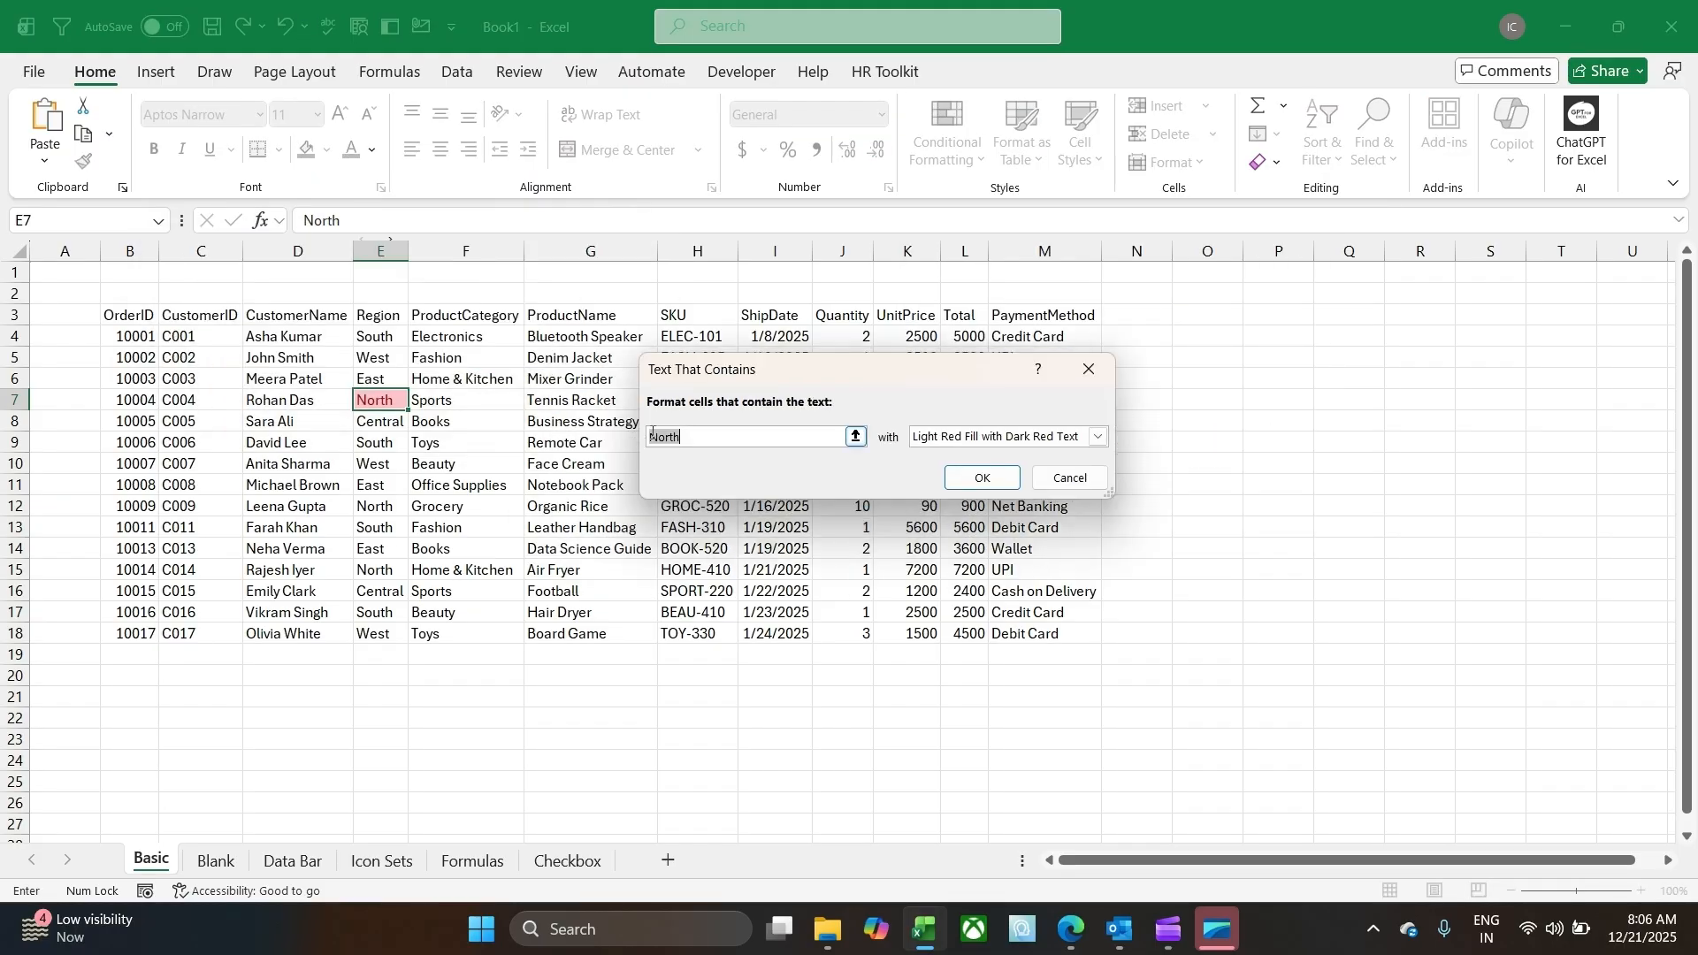
{"action": "type", "text": "South"}
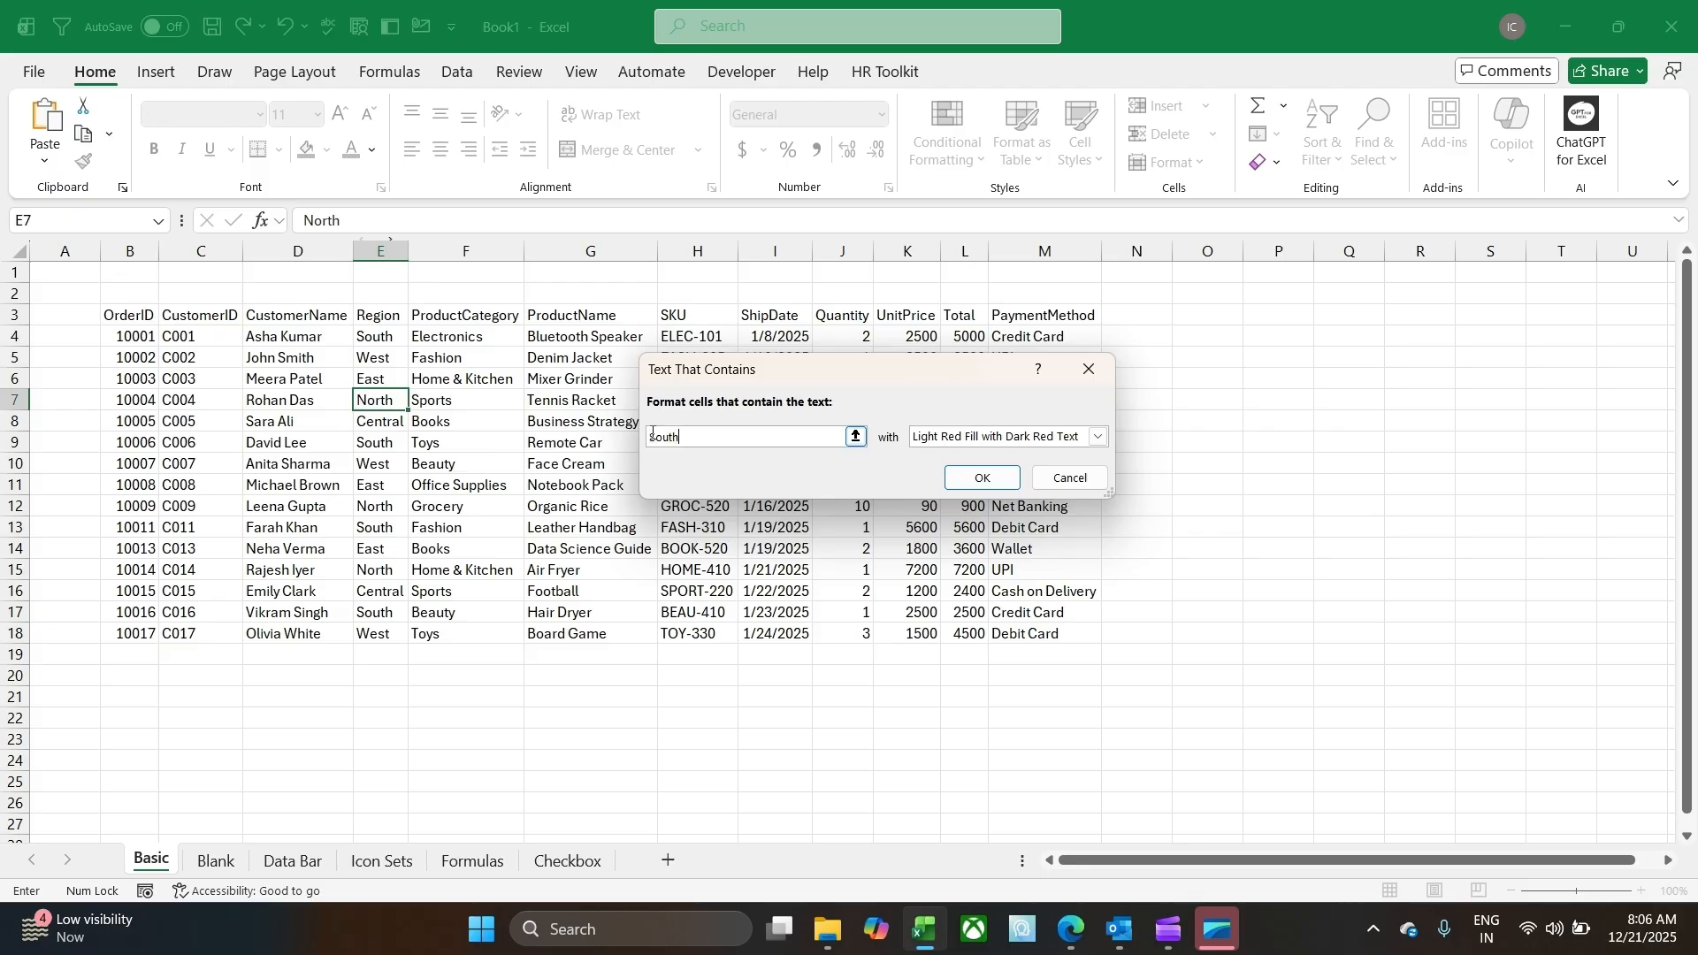
{"action": "left_click", "coordinate": [959, 482]}
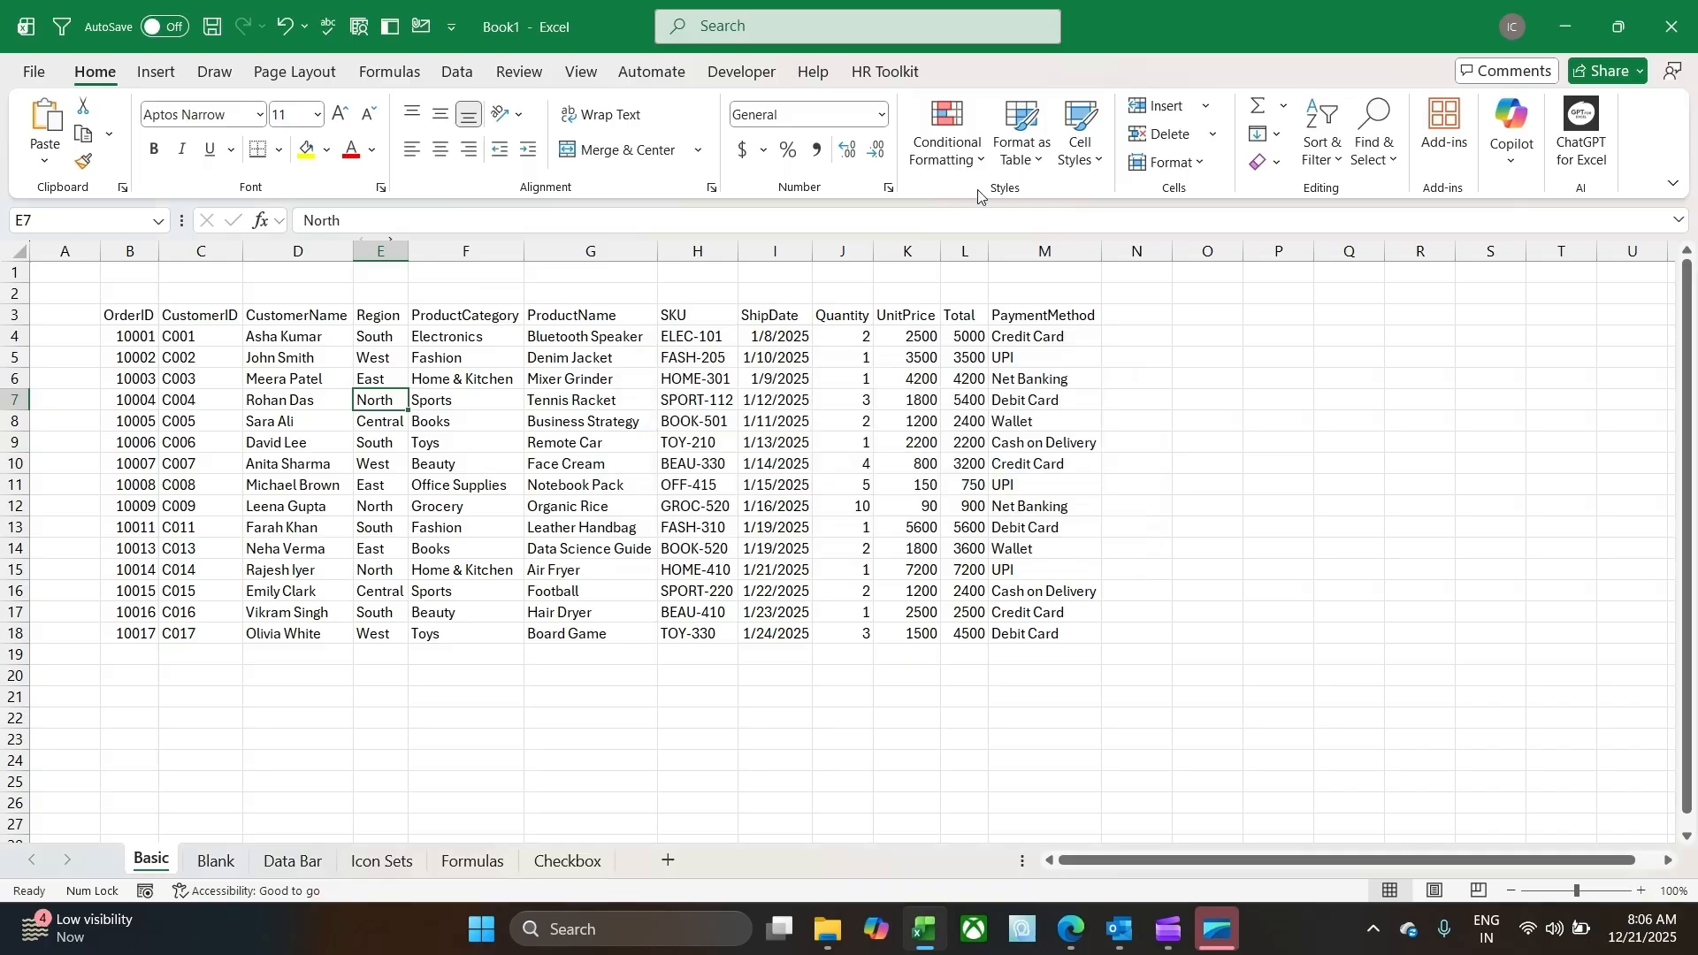
Step: Remove the text rule from E7 by clearing the conditional formatting rules of the whole sheet
{"action": "left_click", "coordinate": [948, 141]}
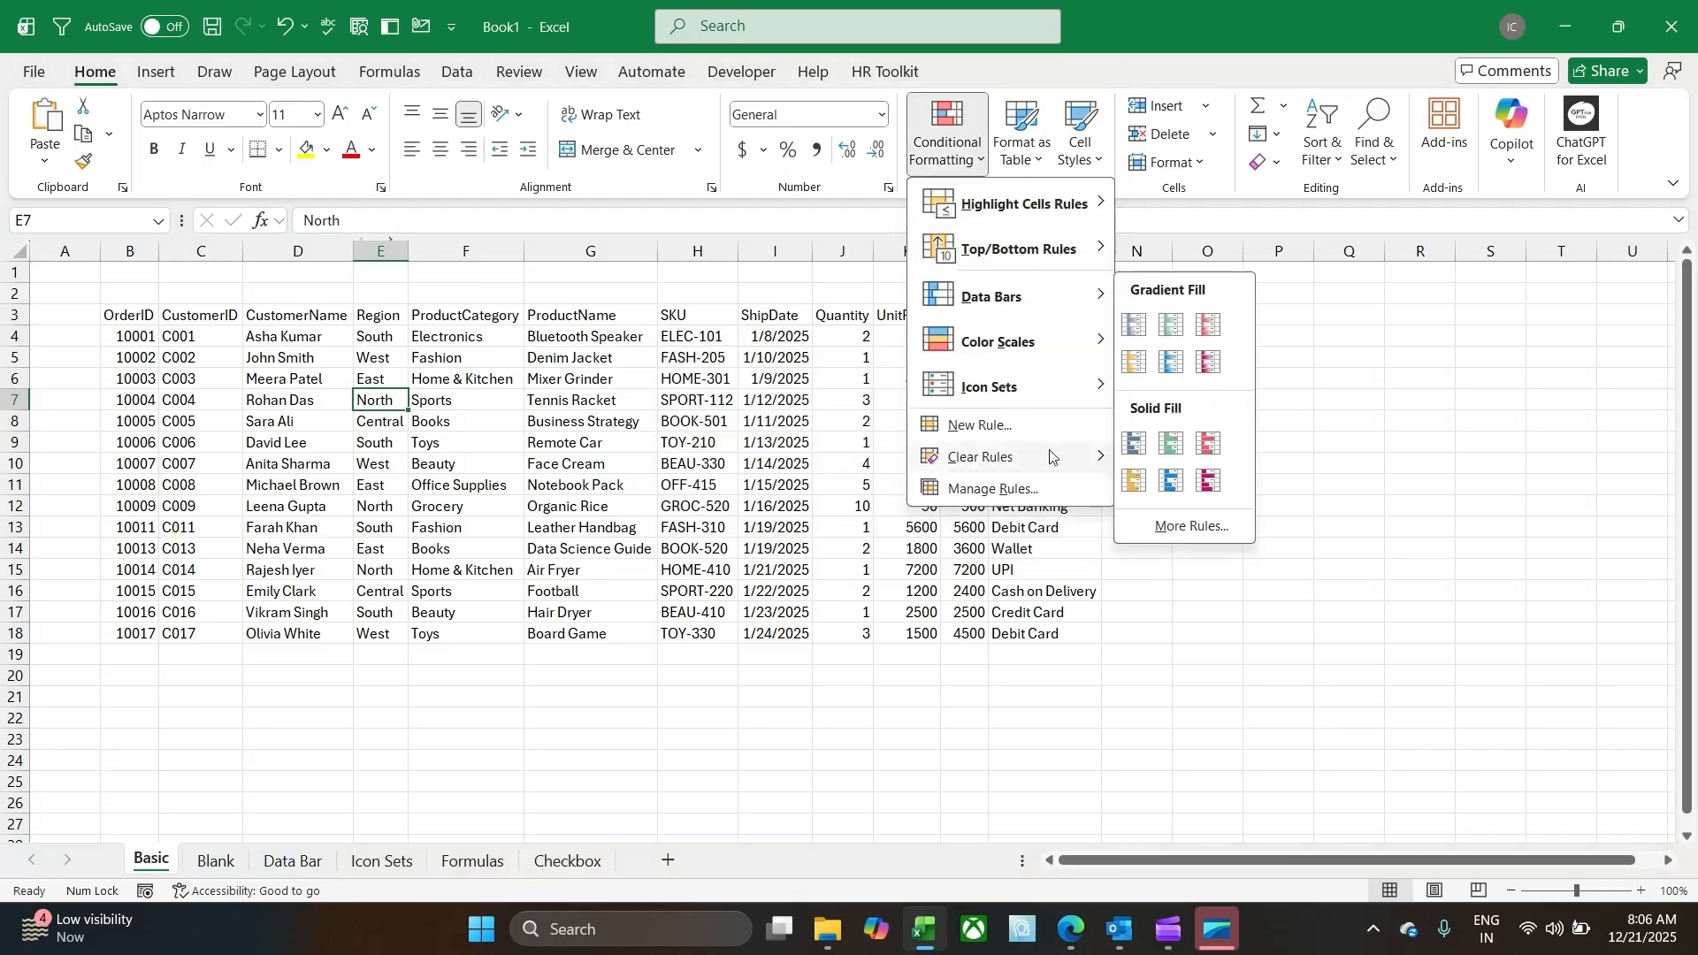
{"action": "mouse_move", "coordinate": [1051, 457]}
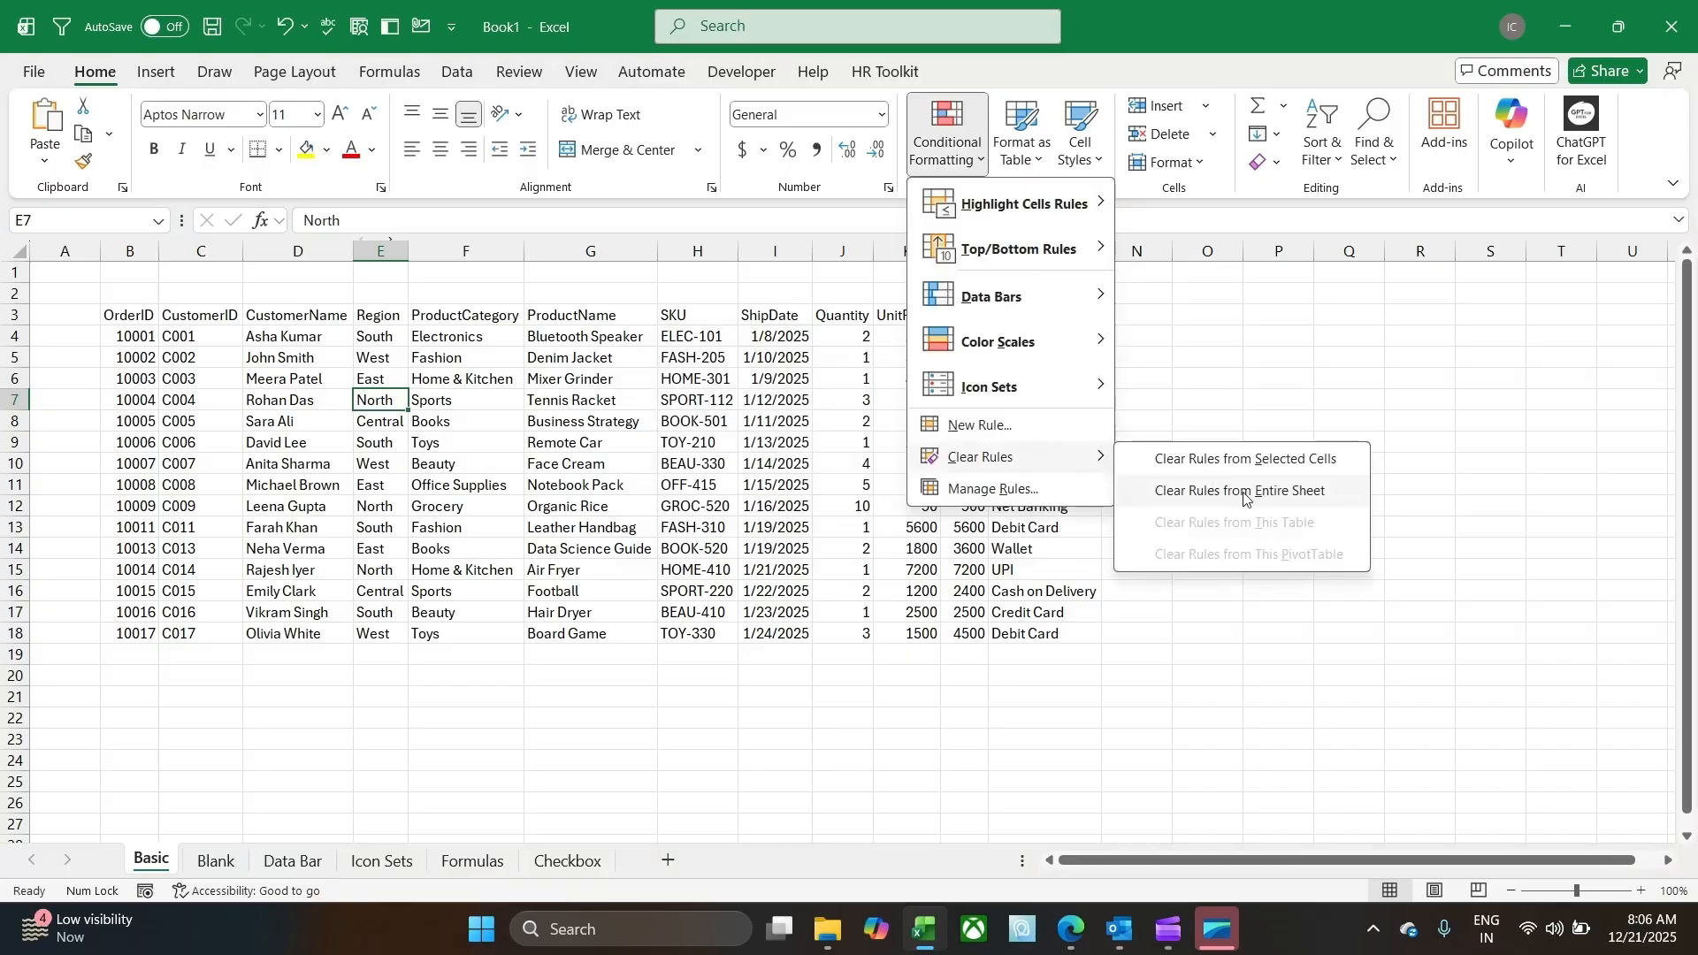
{"action": "left_click", "coordinate": [1244, 493]}
Step: Highlight Region cells in E4:E18 containing the text South with Light Red Fill with Dark Red Text
{"action": "left_click_drag", "start_coordinate": [380, 336], "coordinate": [401, 635]}
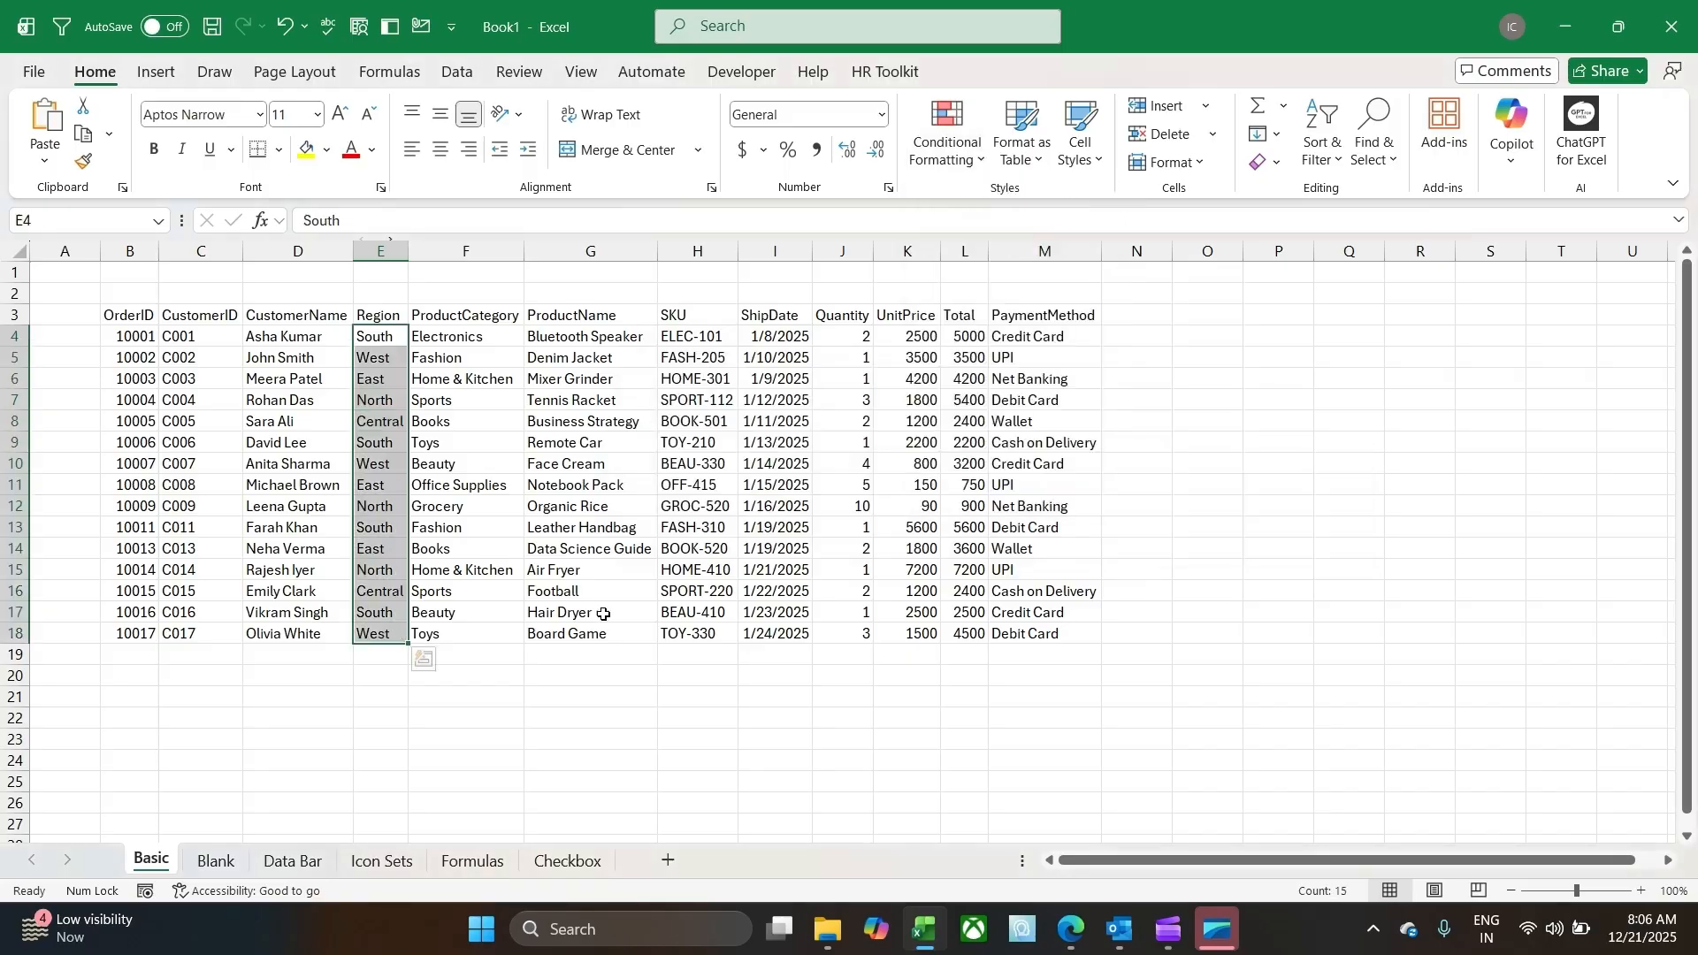
{"action": "key", "text": "alt"}
{"action": "key", "text": "h"}
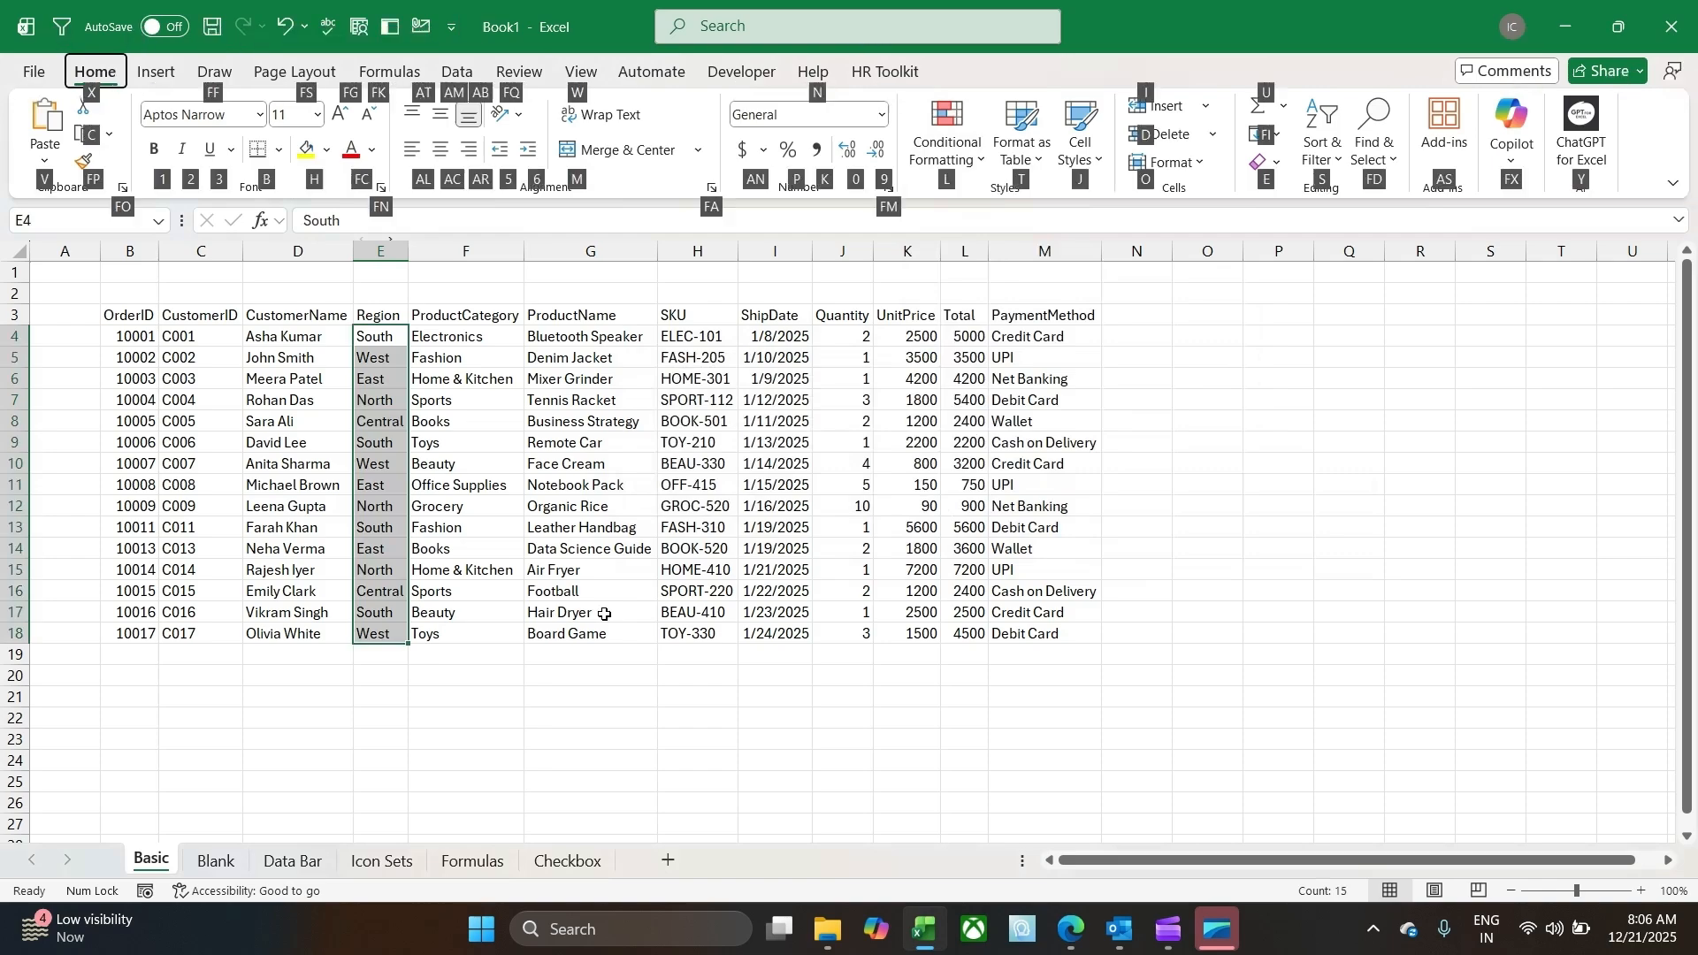
{"action": "key", "text": "l"}
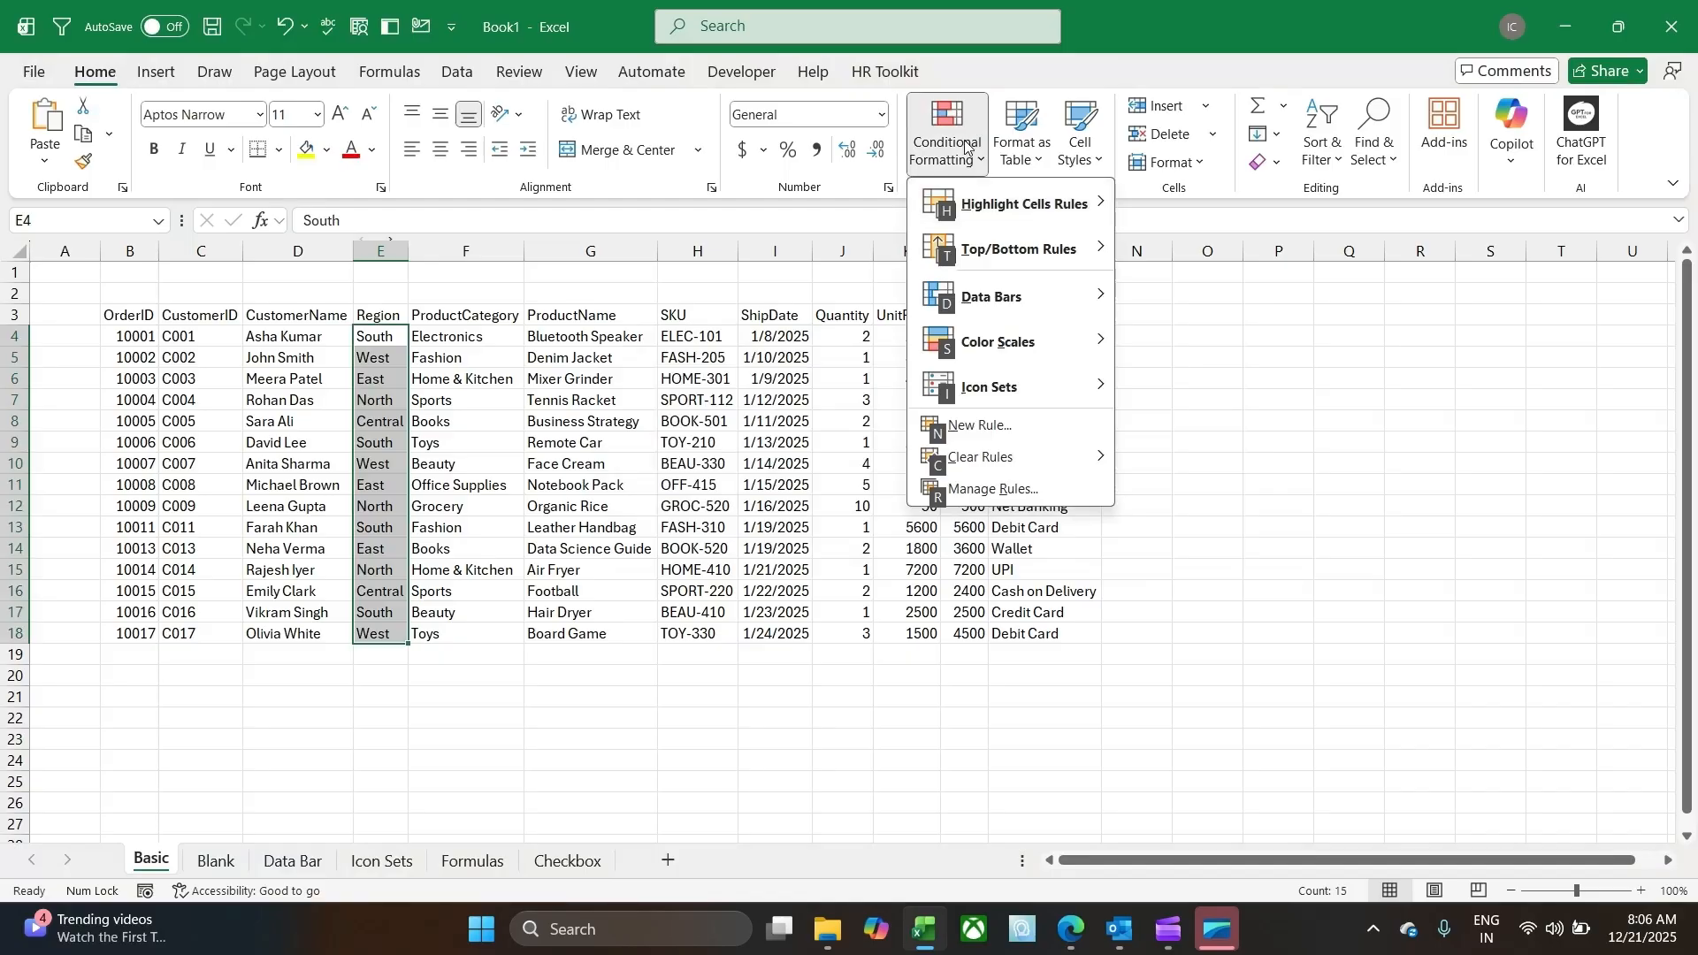
{"action": "key", "text": "h"}
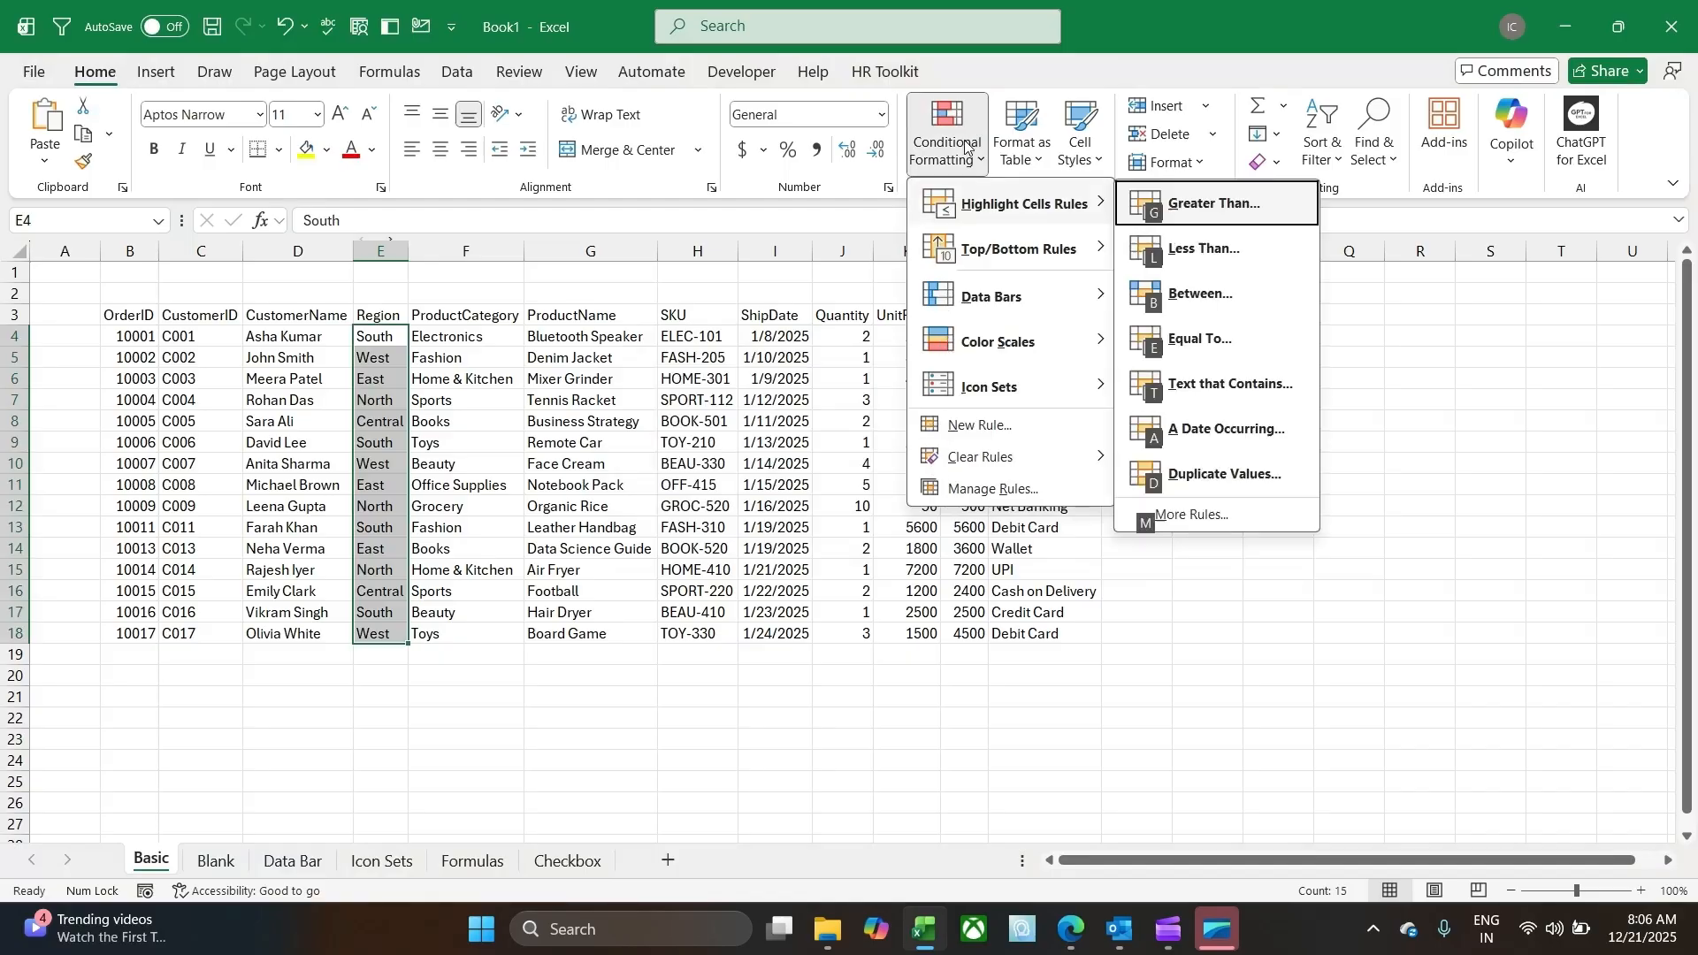
{"action": "key", "text": "Down"}
{"action": "key", "text": "Down"}
{"action": "key", "text": "Down"}
{"action": "key", "text": "Down"}
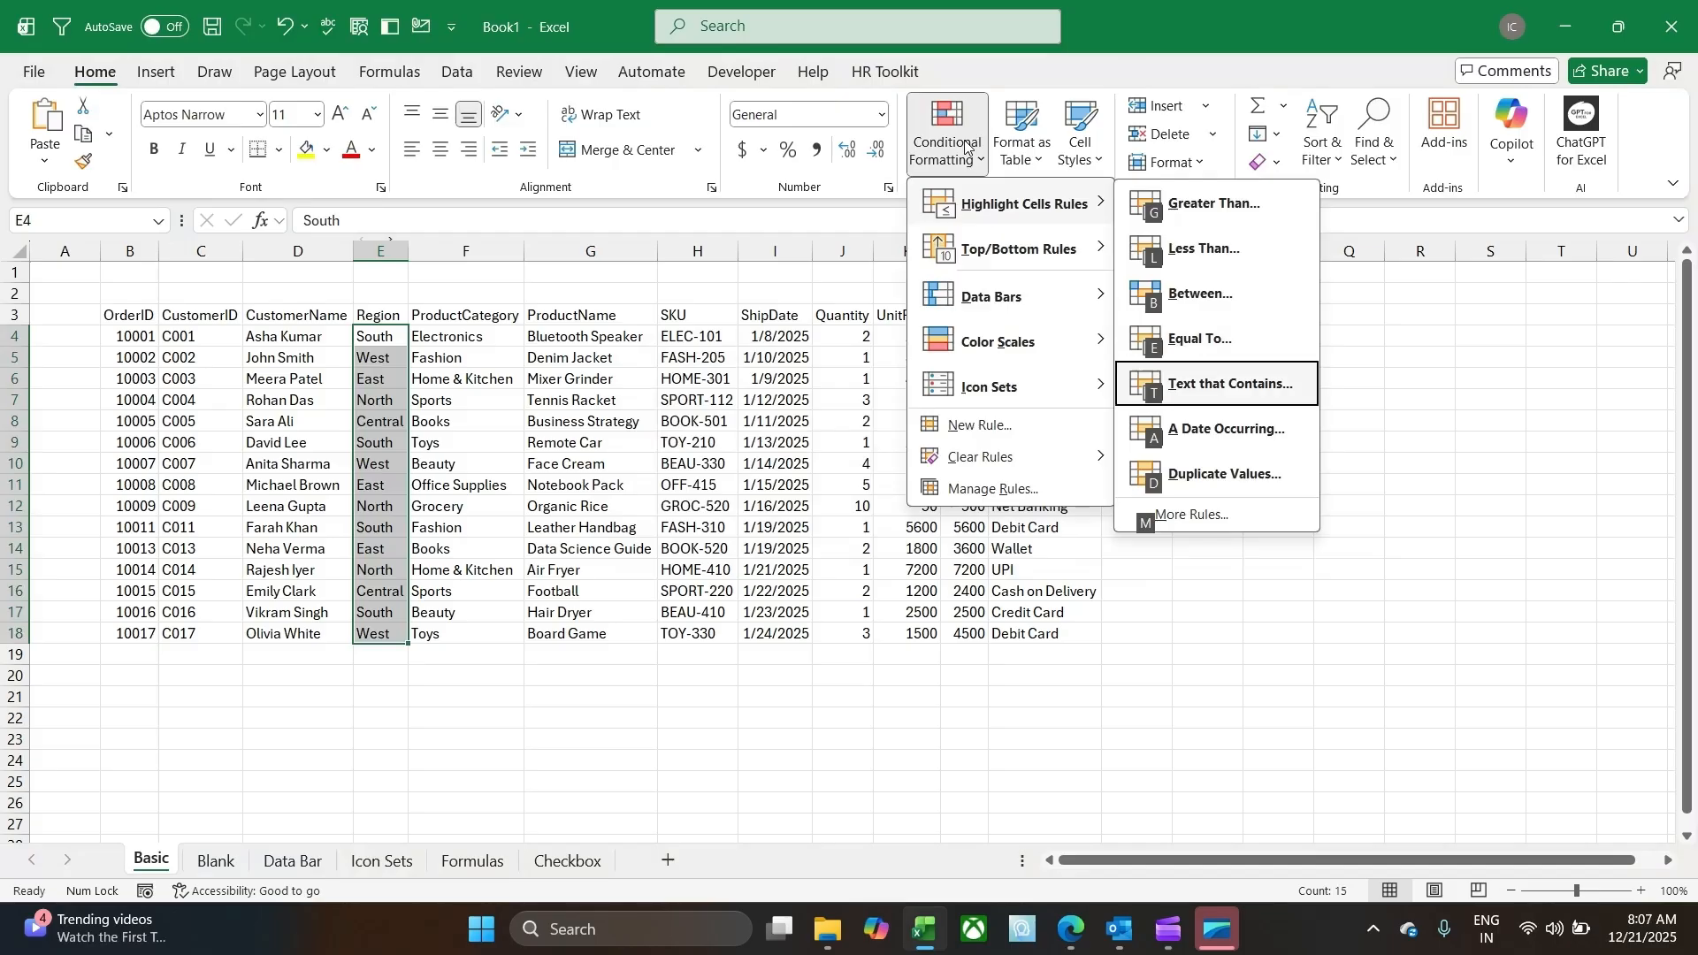
{"action": "key", "text": "Return"}
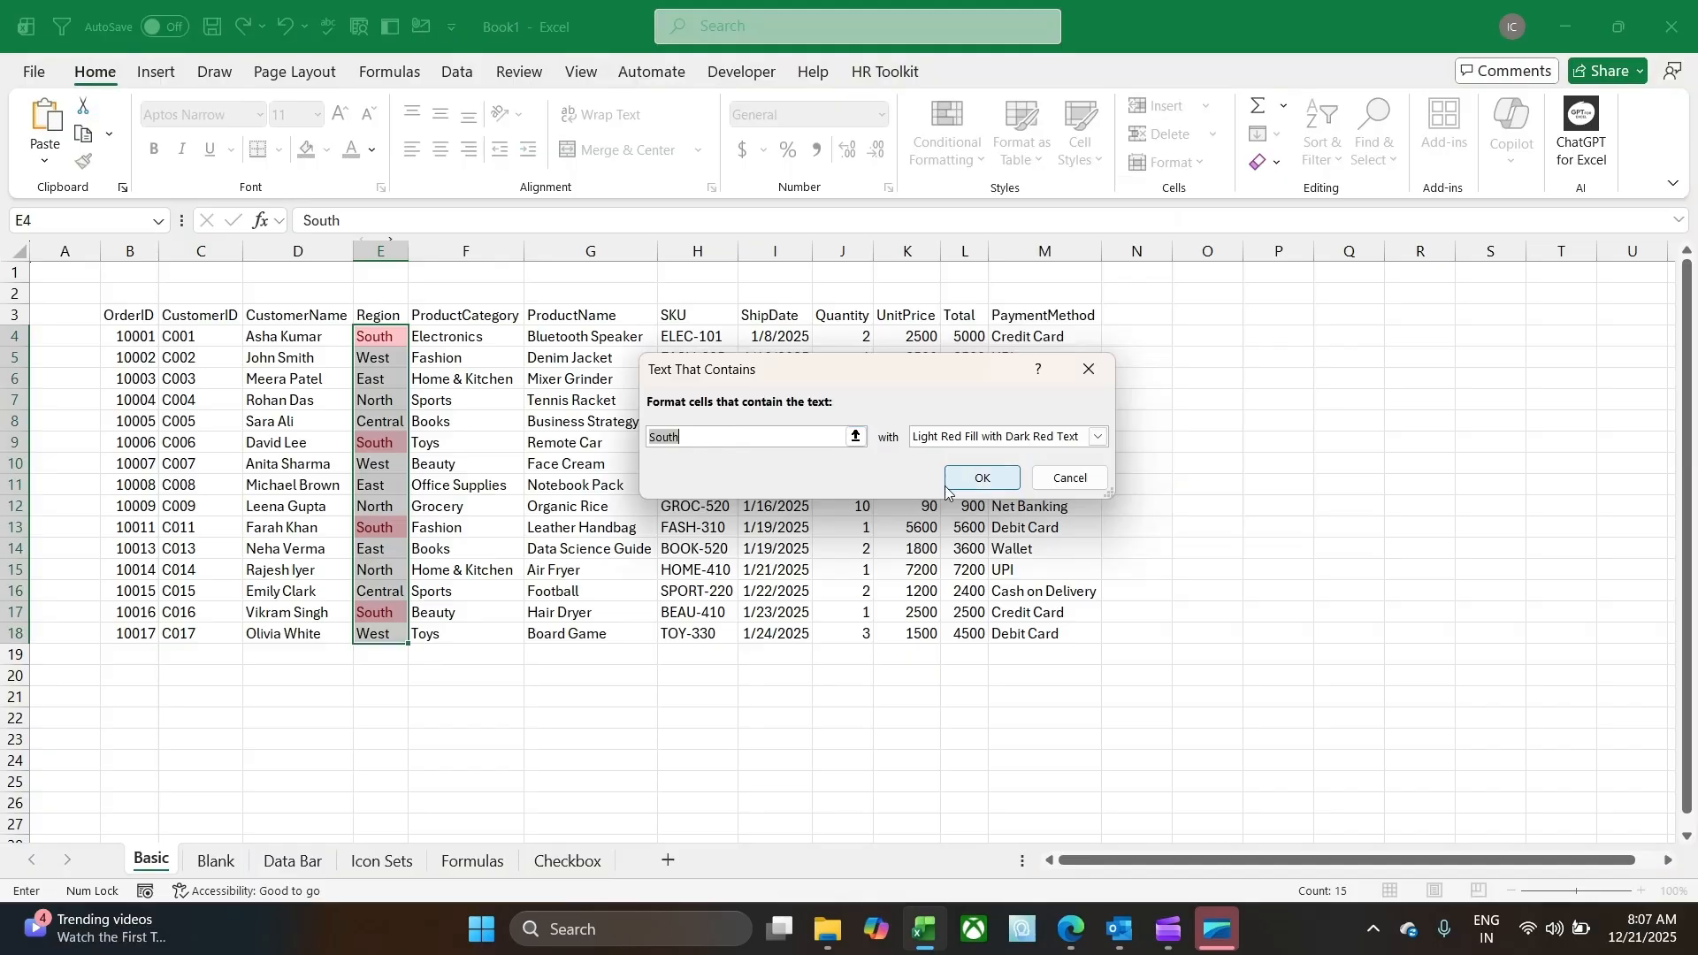
{"action": "left_click", "coordinate": [977, 479]}
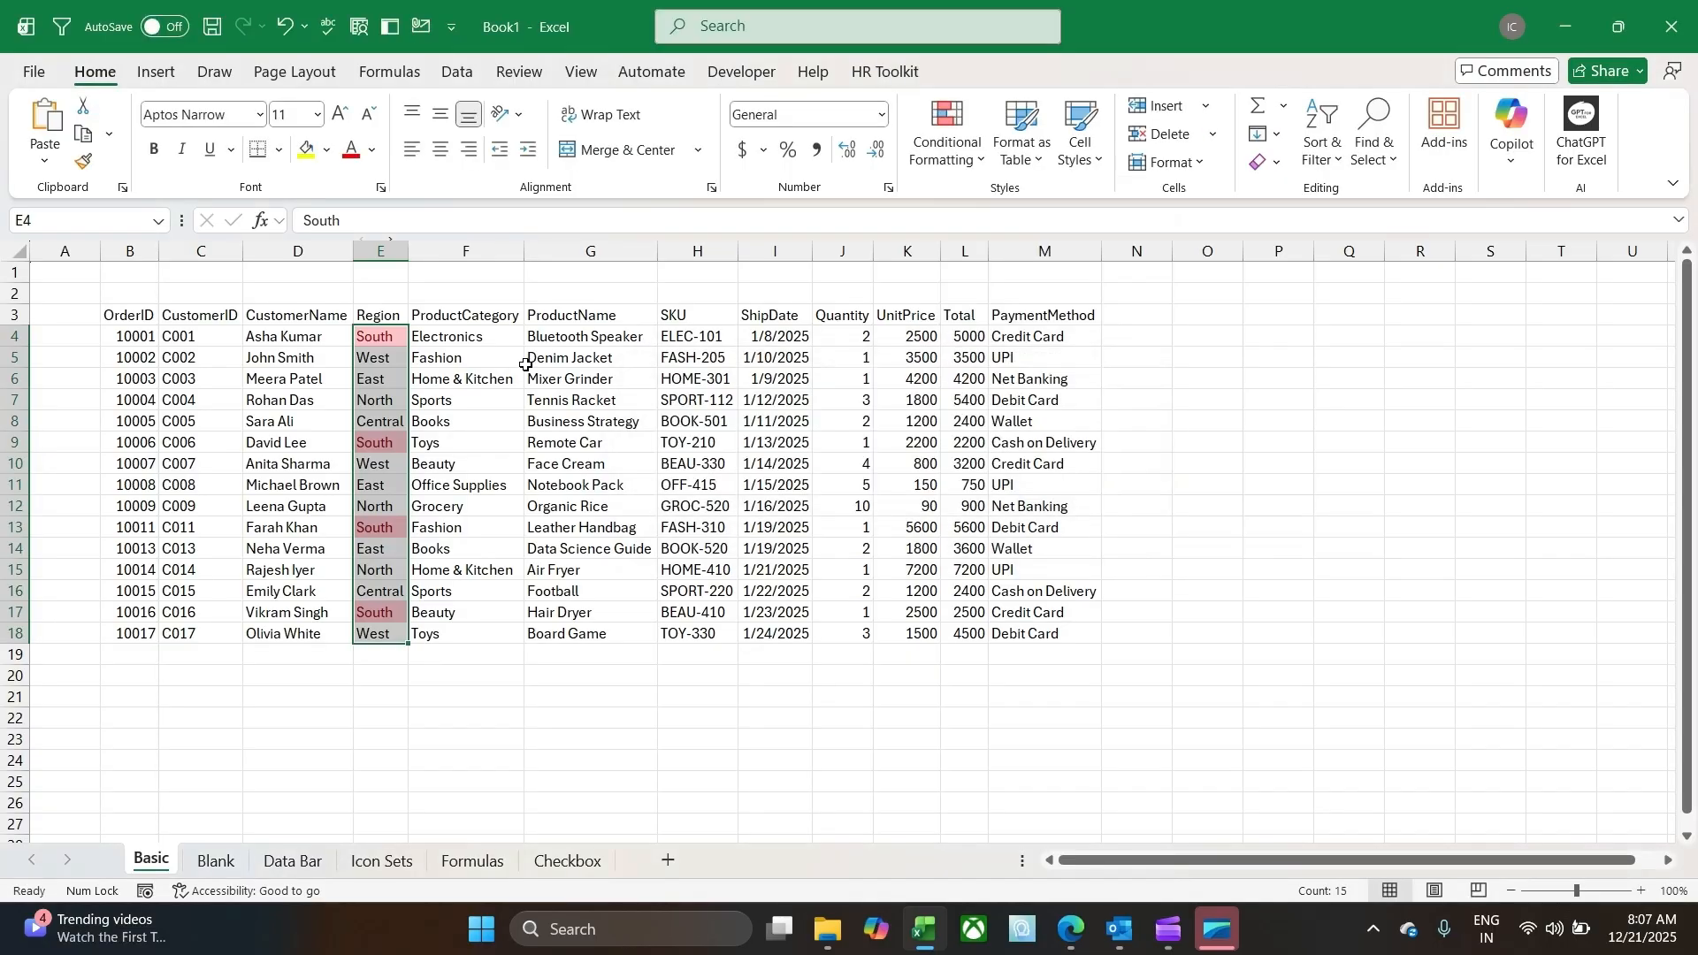